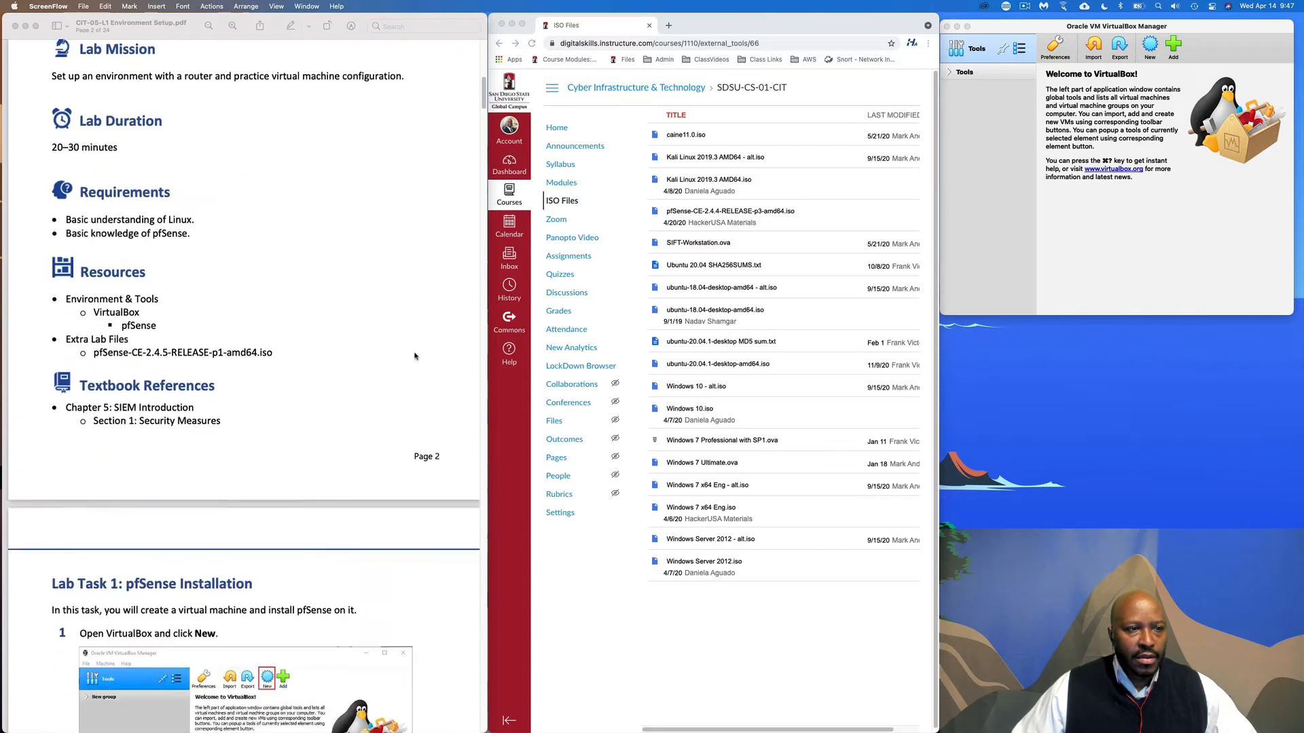
Review the lab instructions from the objective and required resources through the first steps of Lab Task 1: pfSense Installation.
scroll(415, 356, "up", 3)
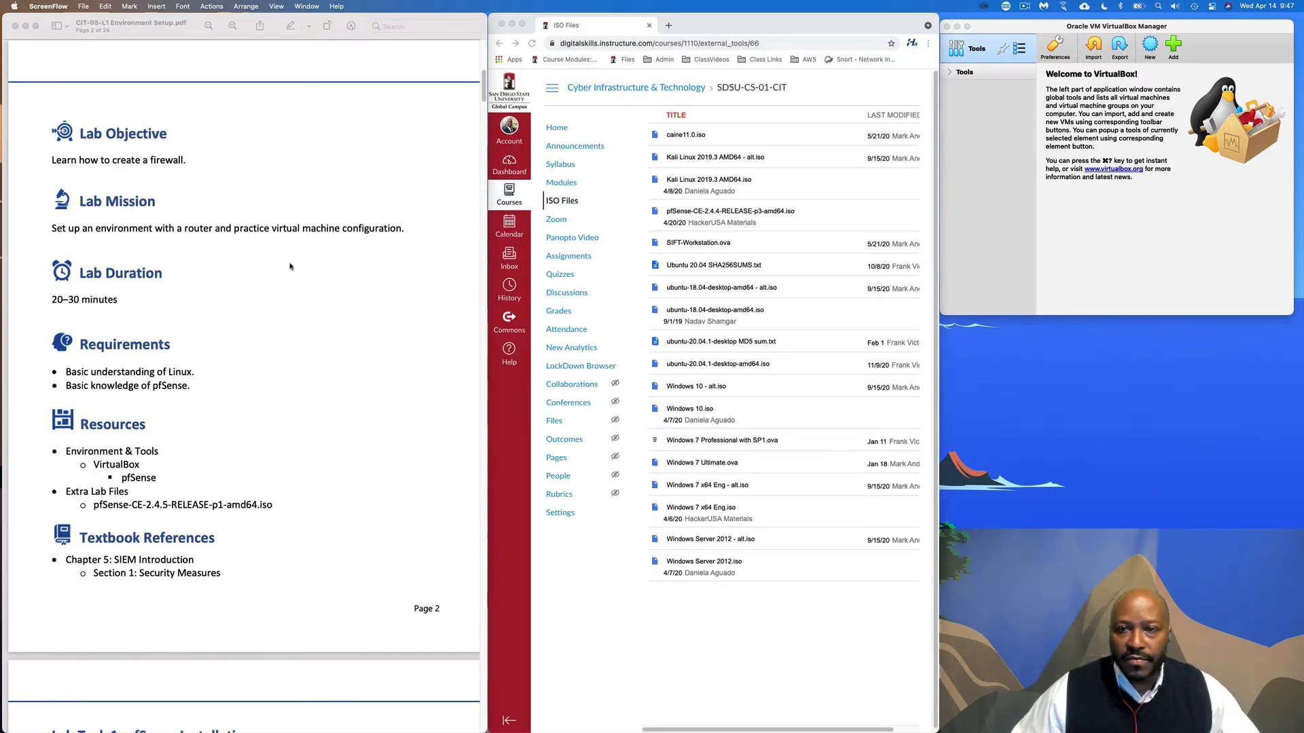
scroll(304, 269, "down", 2)
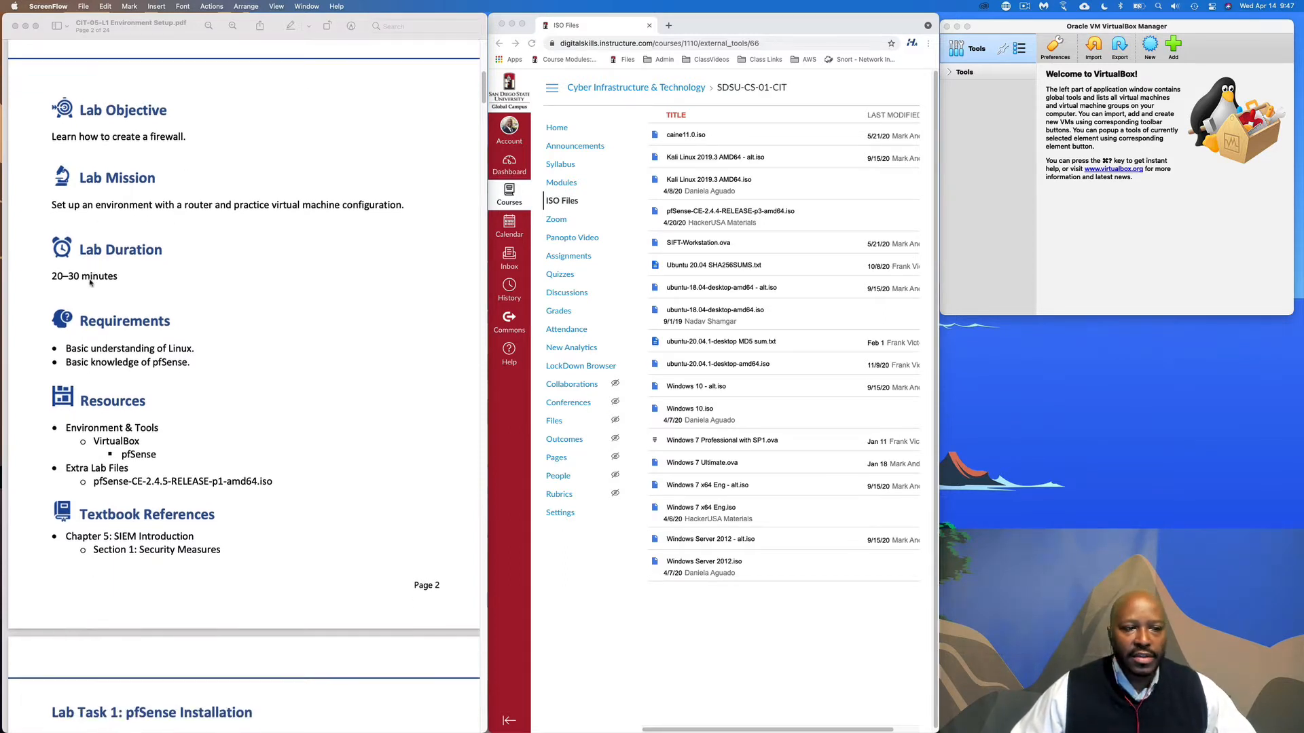
scroll(87, 290, "down", 4)
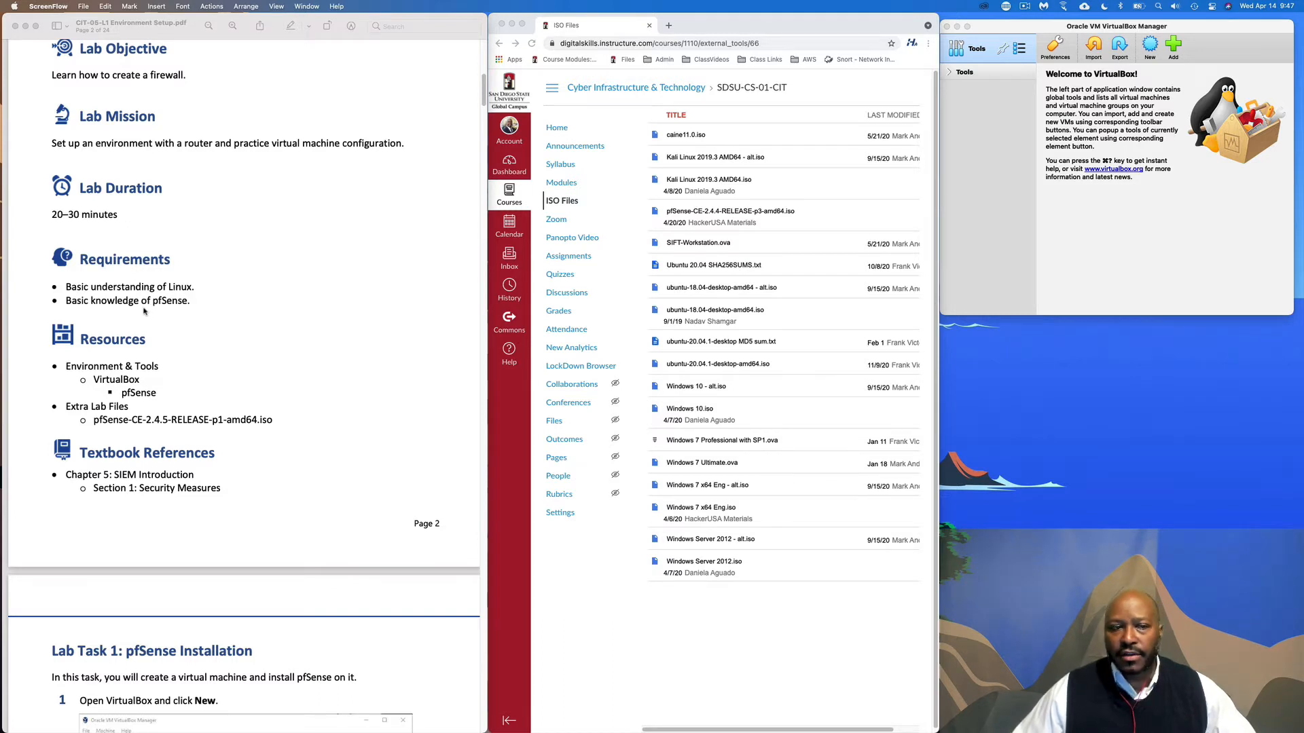
scroll(146, 313, "down", 5)
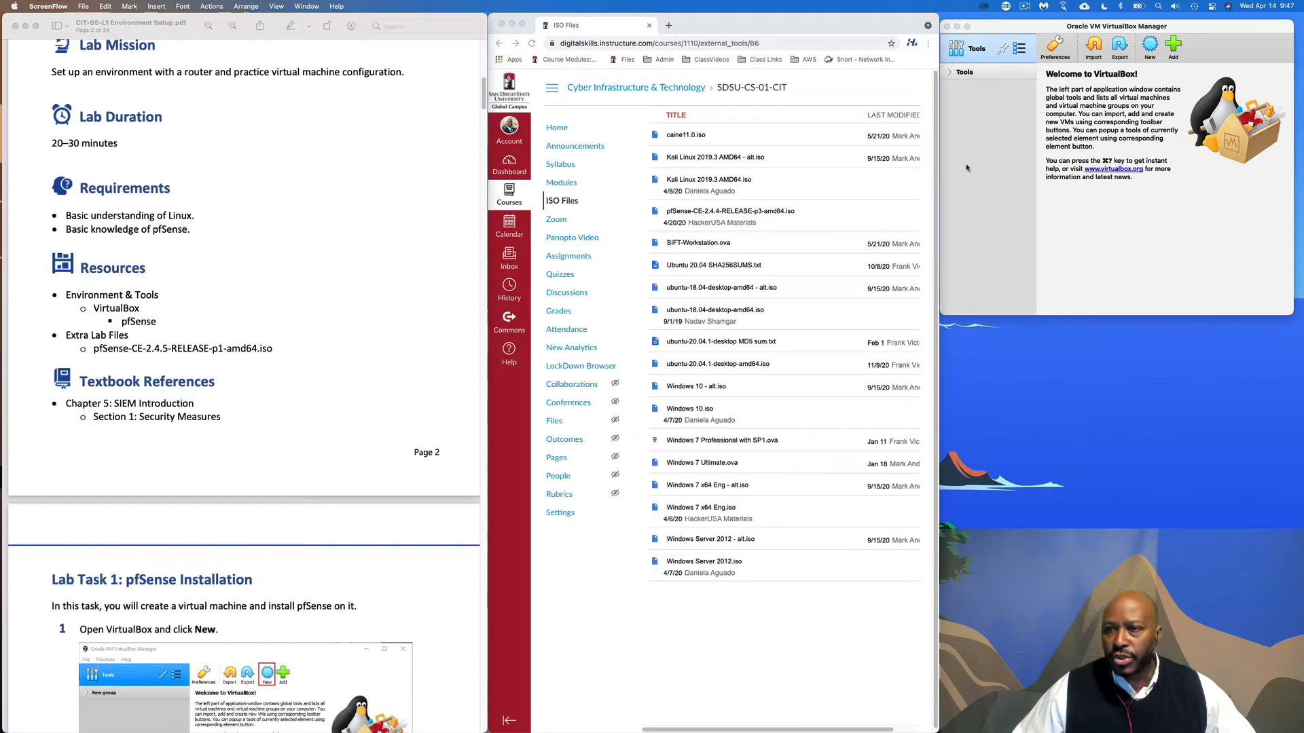
left_click(986, 177)
left_click(148, 331)
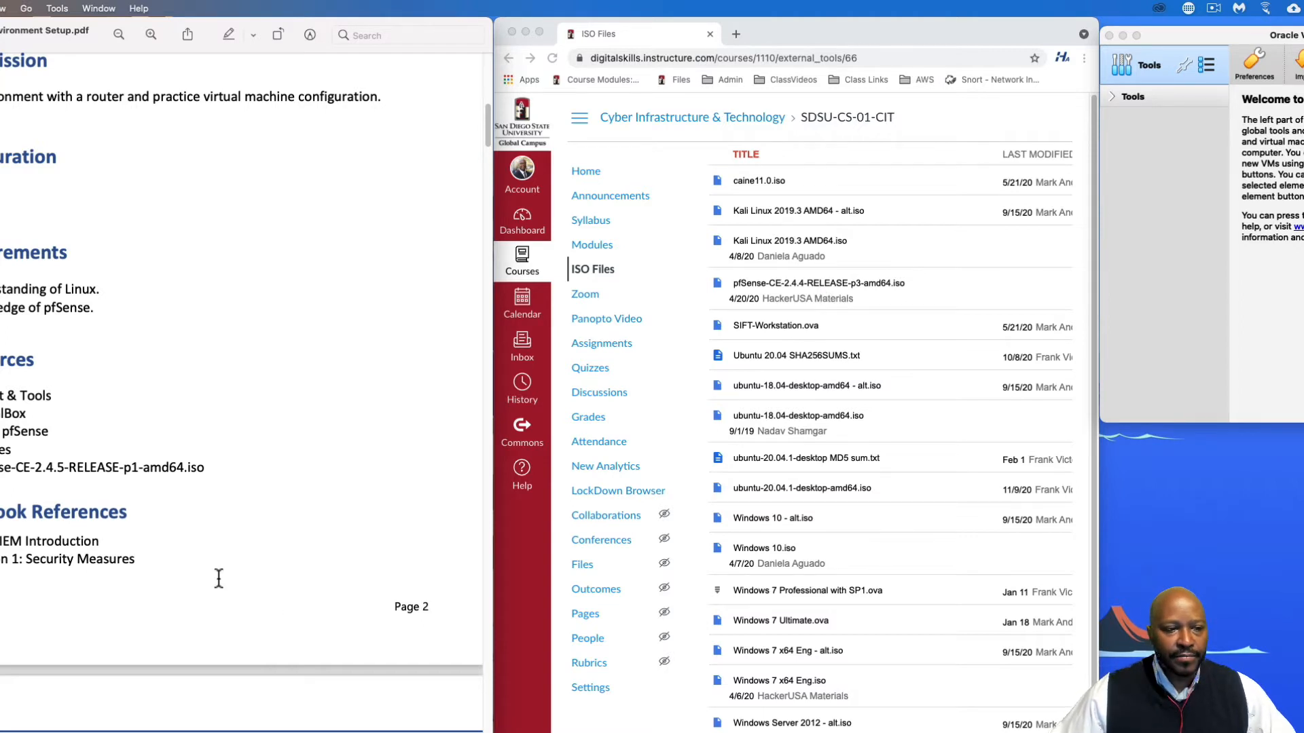
scroll(216, 567, "down", 3)
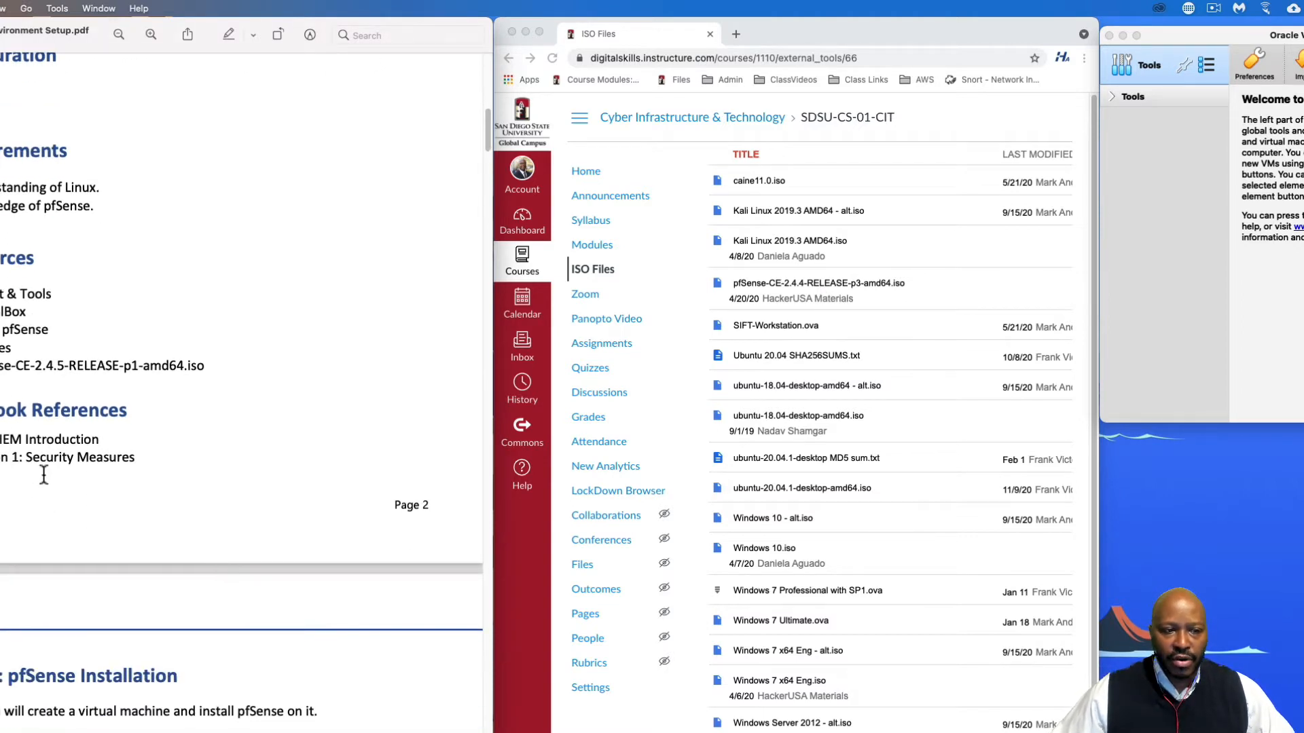
scroll(153, 467, "down", 15)
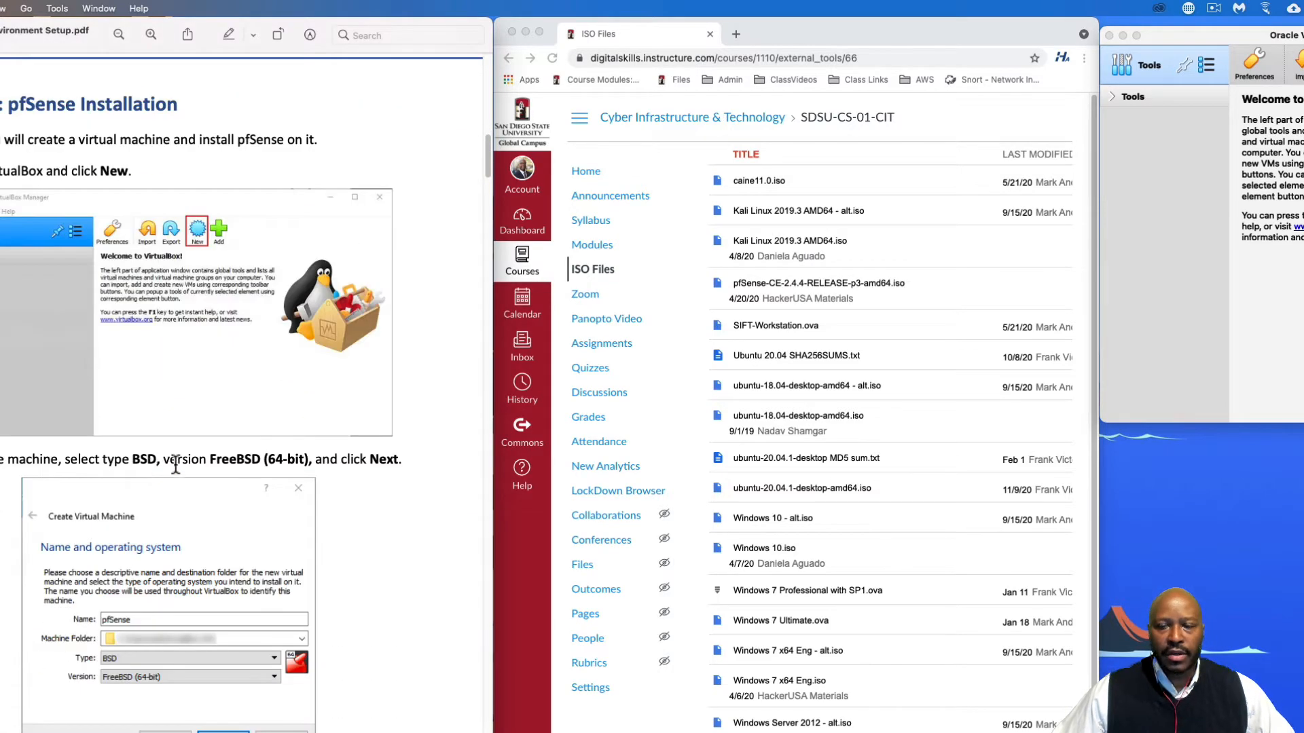
Minimize the browser window and move the VirtualBox Manager window beside the lab instructions.
left_click(526, 32)
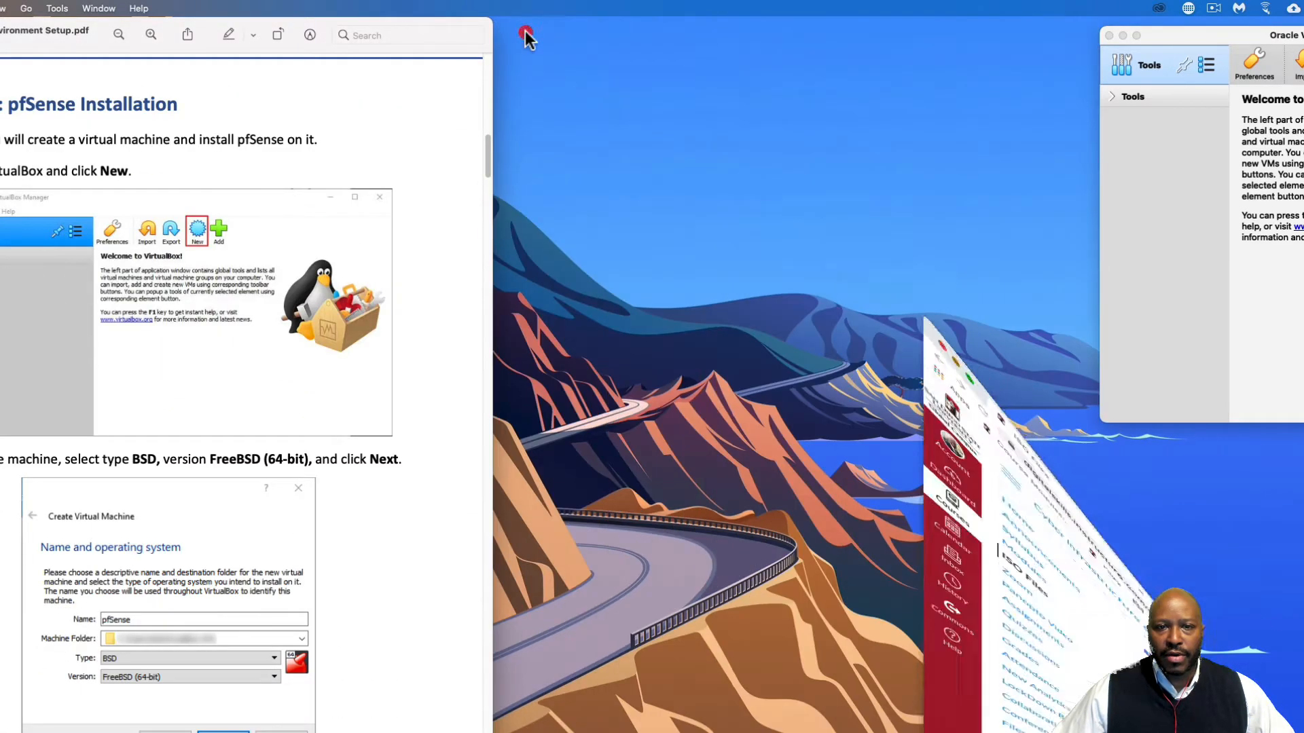
left_click_drag(1235, 36, 753, 35)
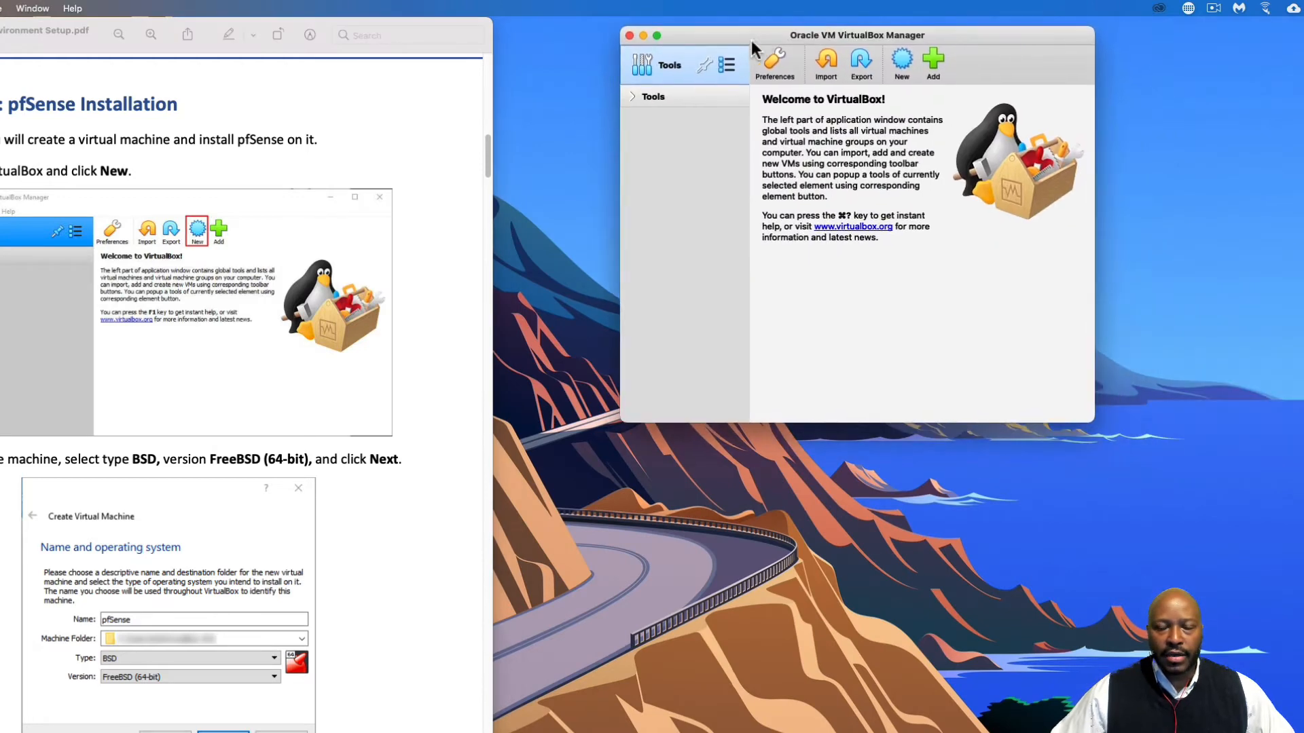
scroll(311, 324, "down", 1)
scroll(16, 218, "down", 5)
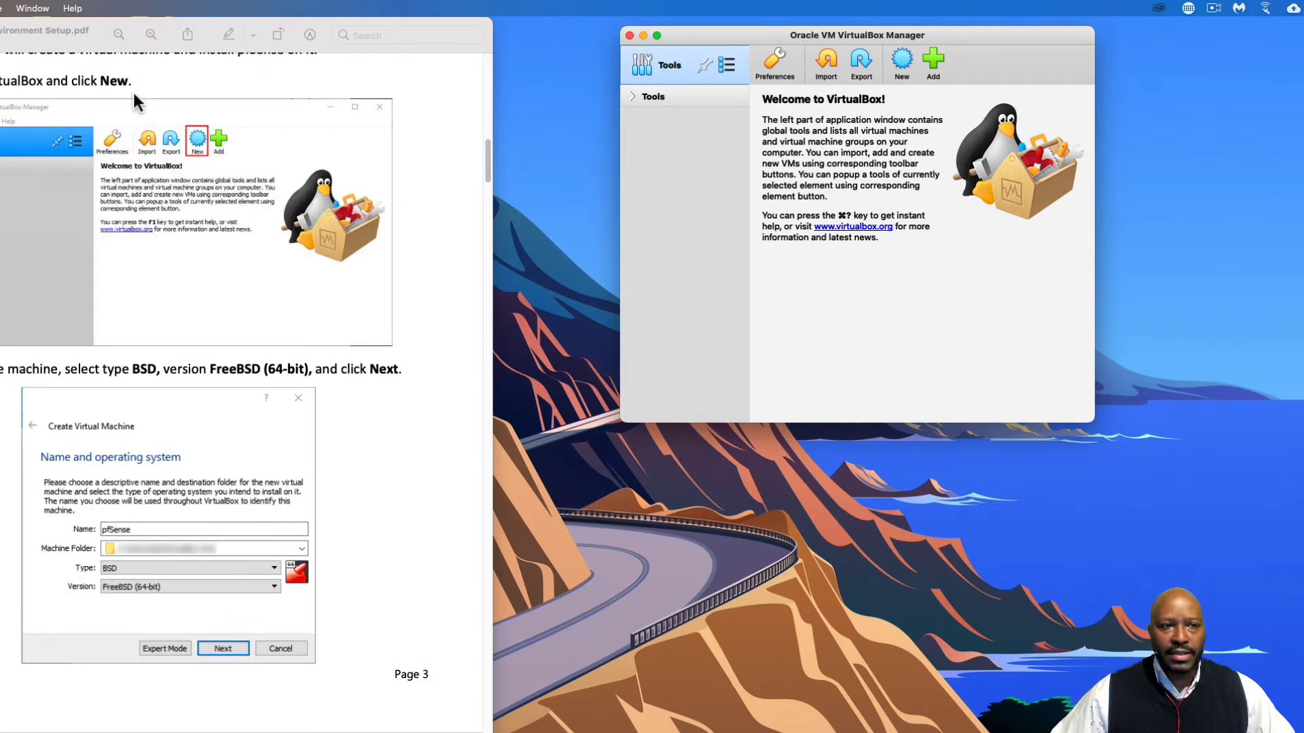
Start creating a new virtual machine and name it pfsense.
left_click(902, 61)
scroll(263, 501, "down", 6)
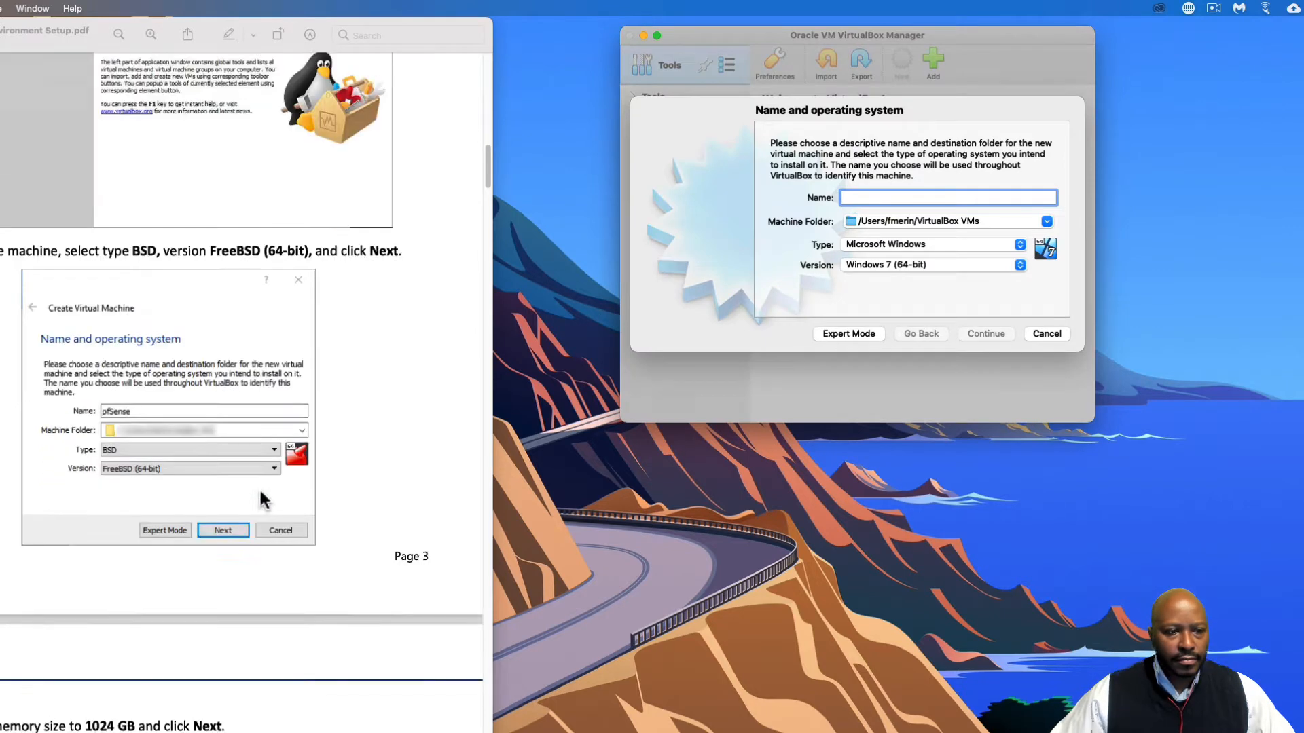
scroll(264, 501, "down", 9)
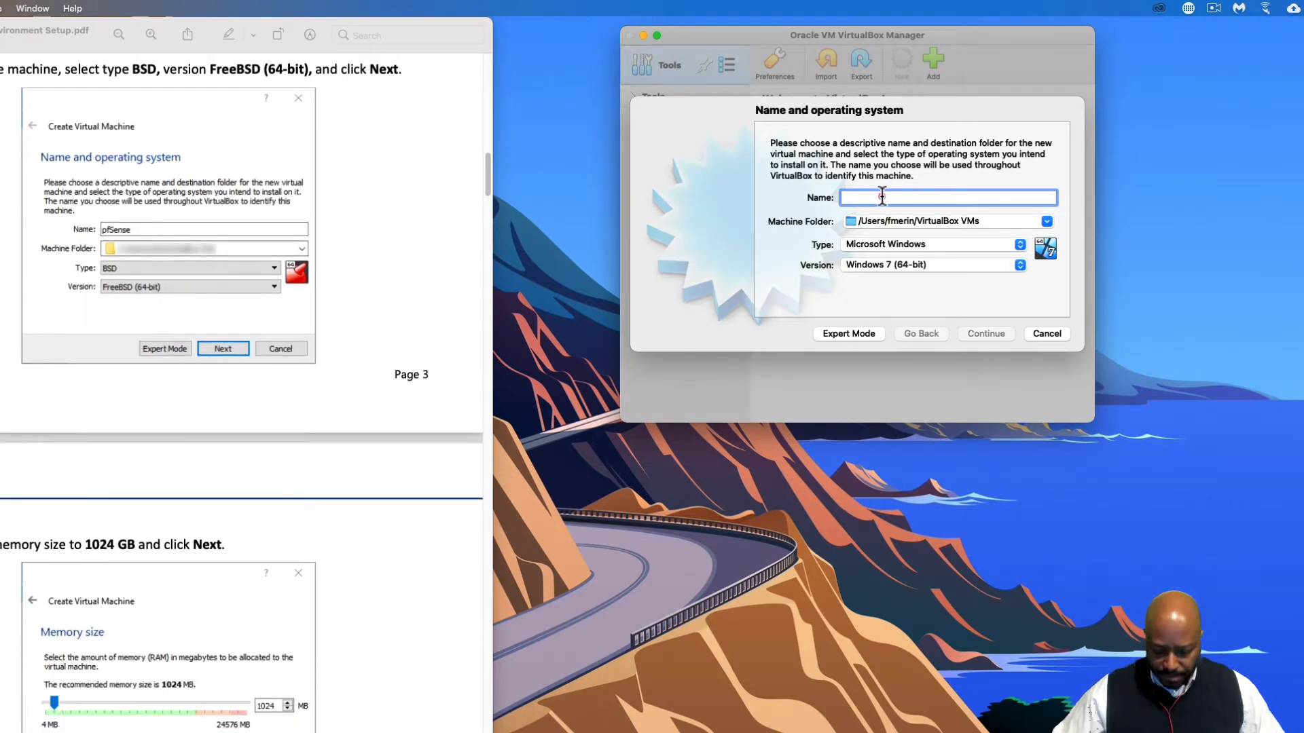
type("pfsense")
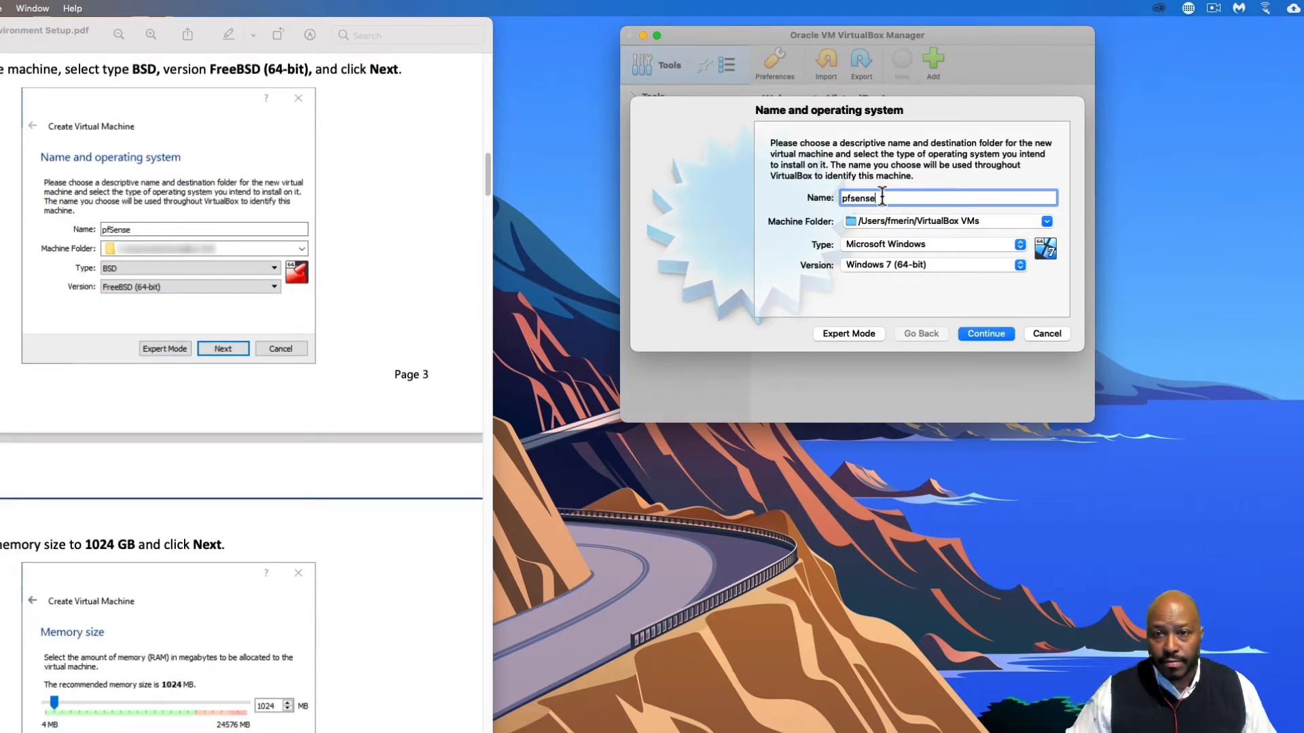
Set the virtual machine's type to BSD and version to FreeBSD (64-bit), and continue to the memory size.
left_click(921, 244)
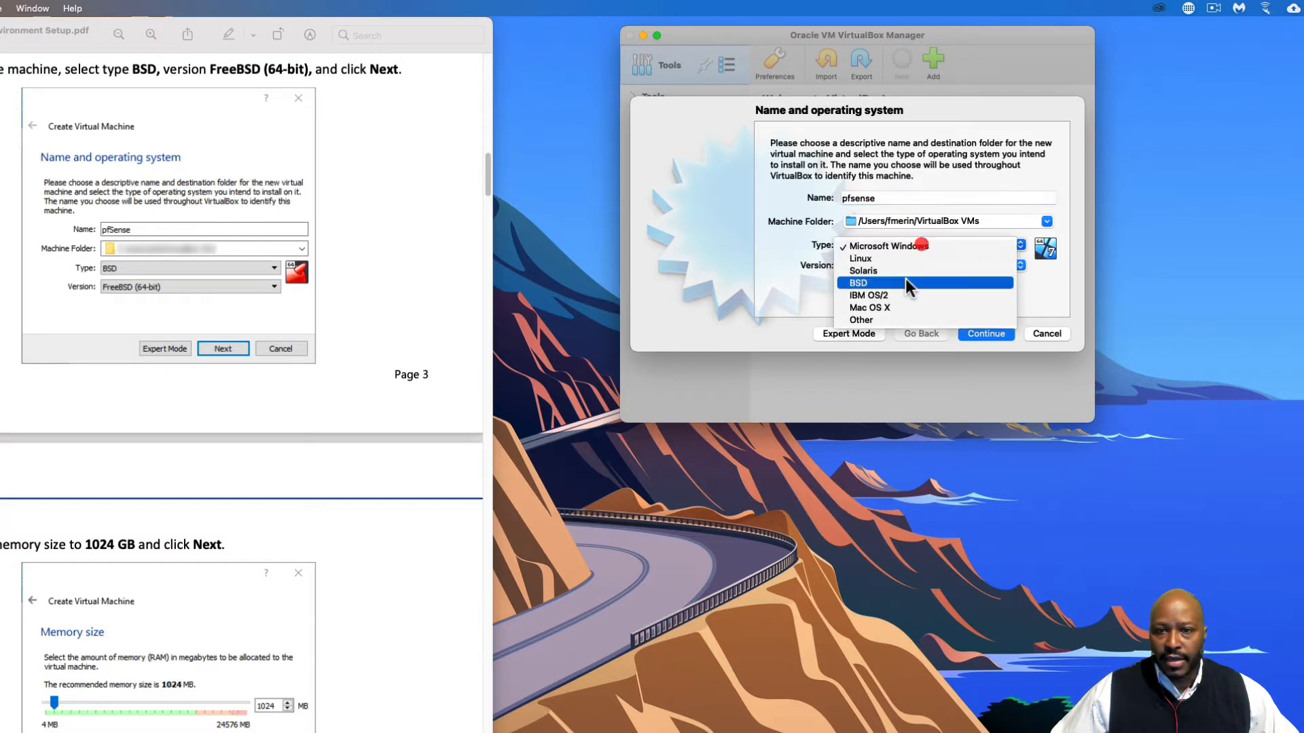
left_click(904, 282)
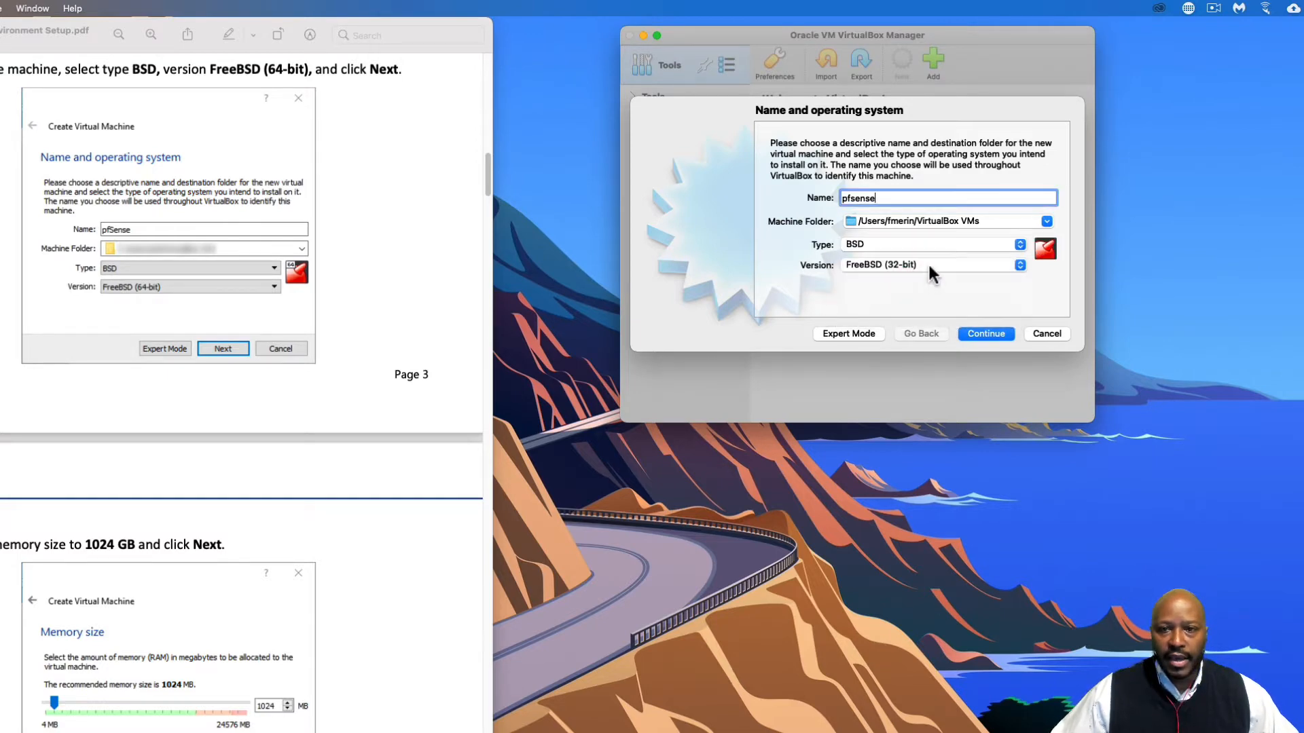
left_click(928, 267)
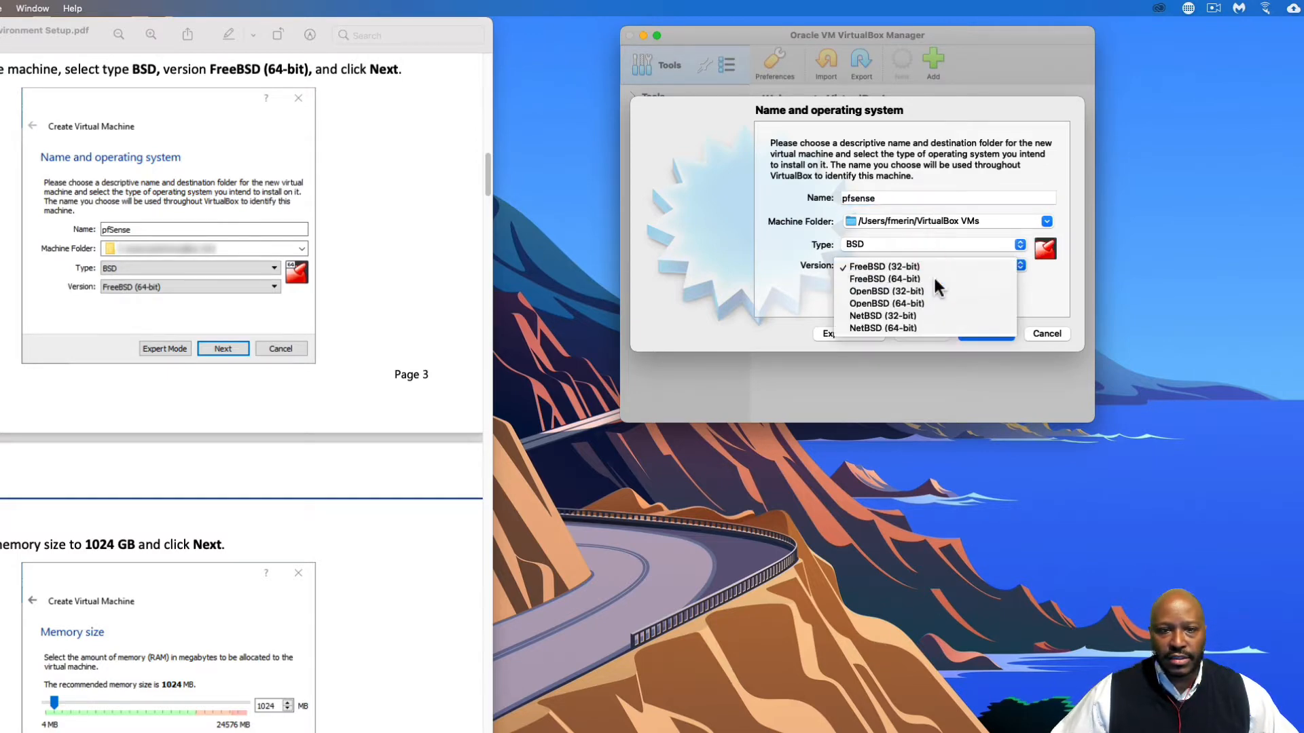
left_click(933, 278)
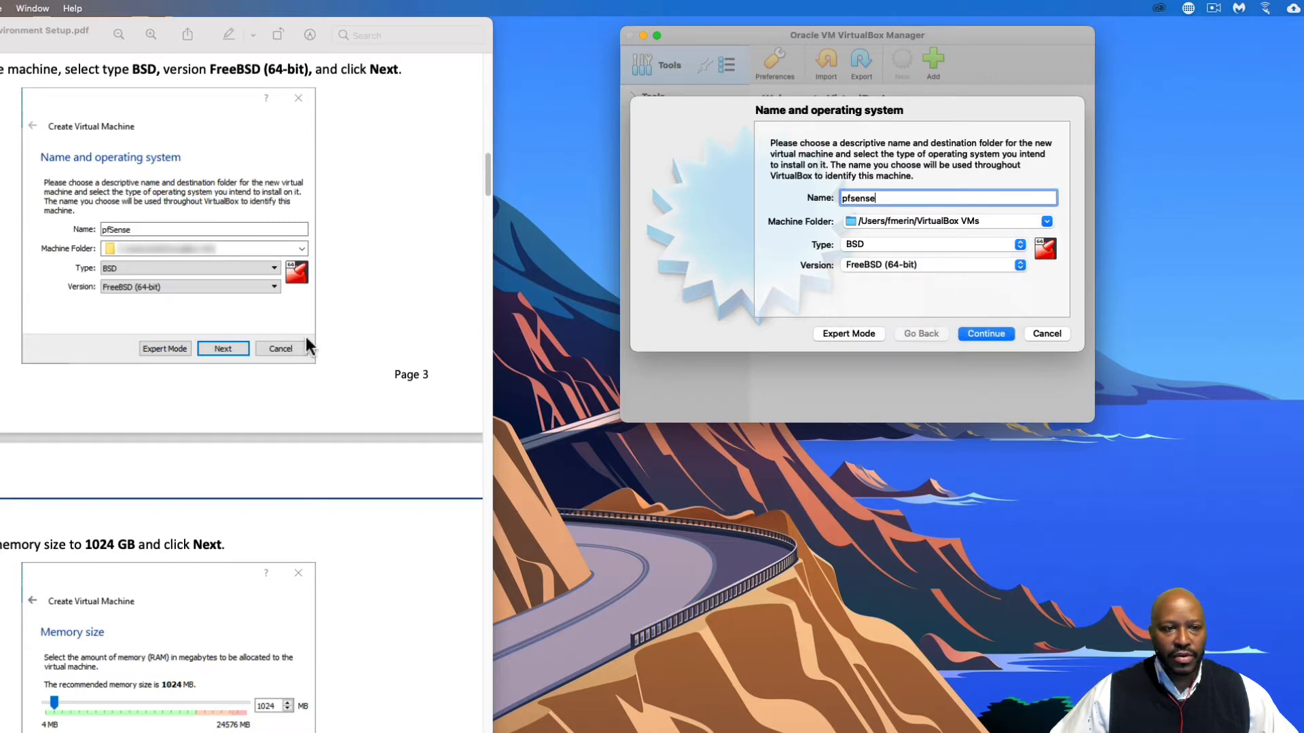
scroll(309, 346, "down", 2)
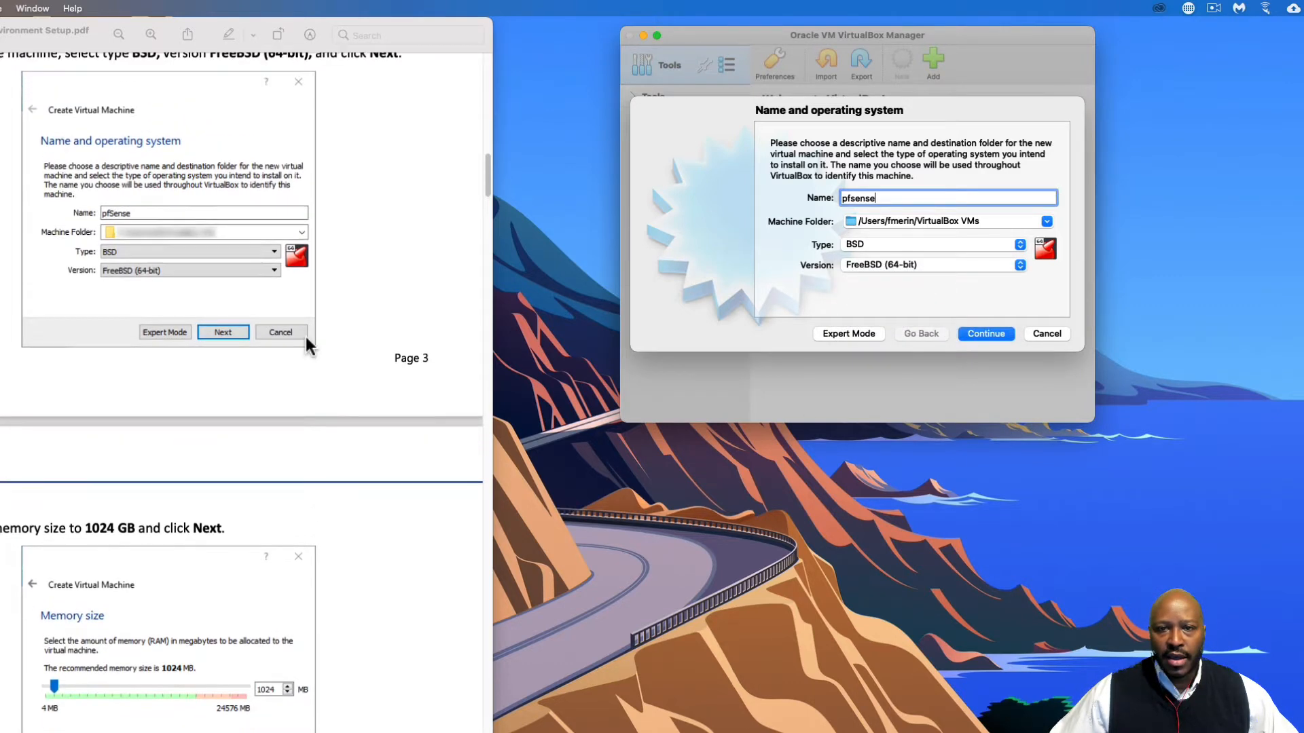
scroll(304, 333, "up", 1)
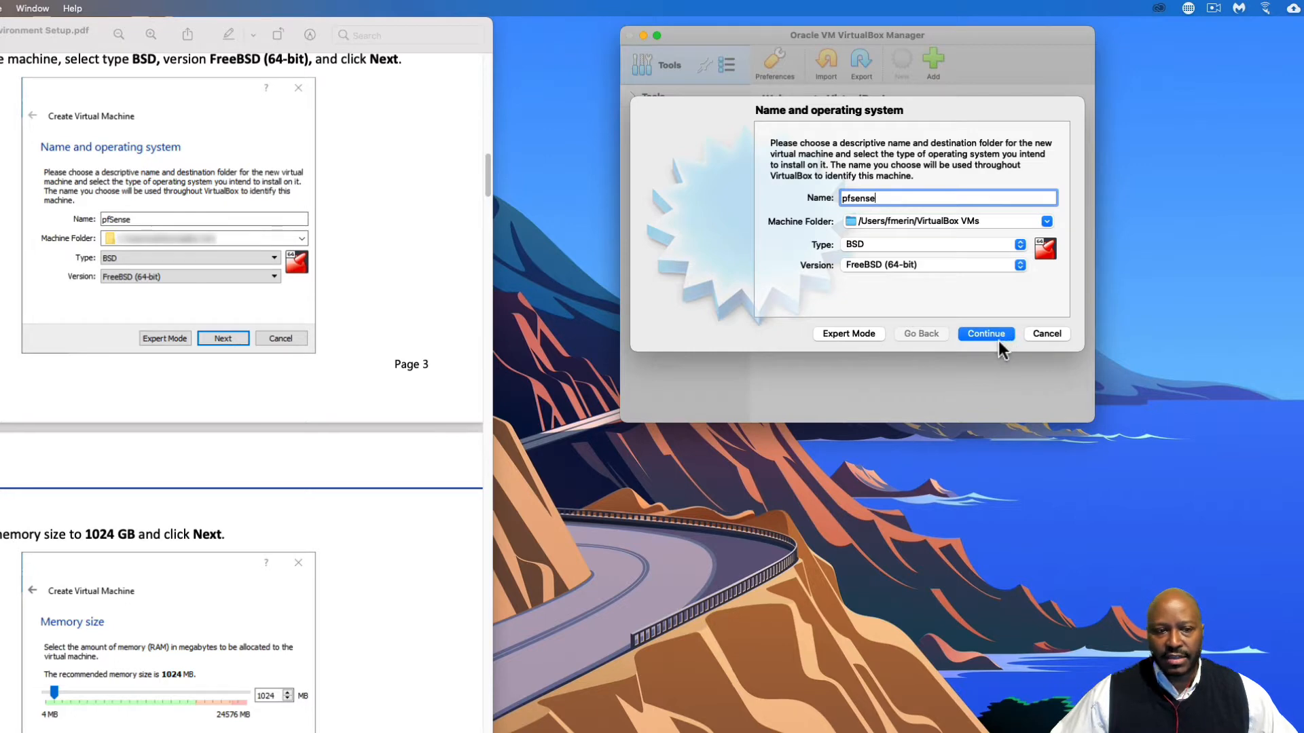
scroll(437, 524, "down", 10)
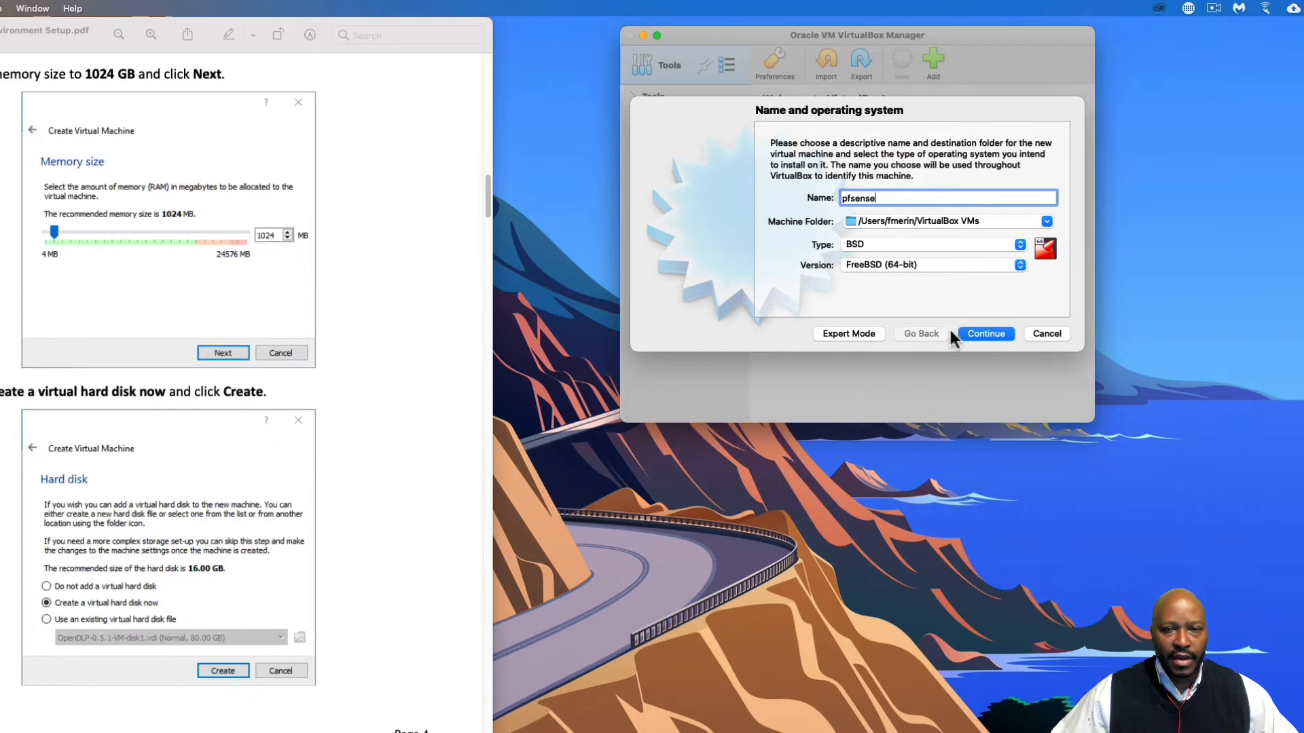
left_click(984, 333)
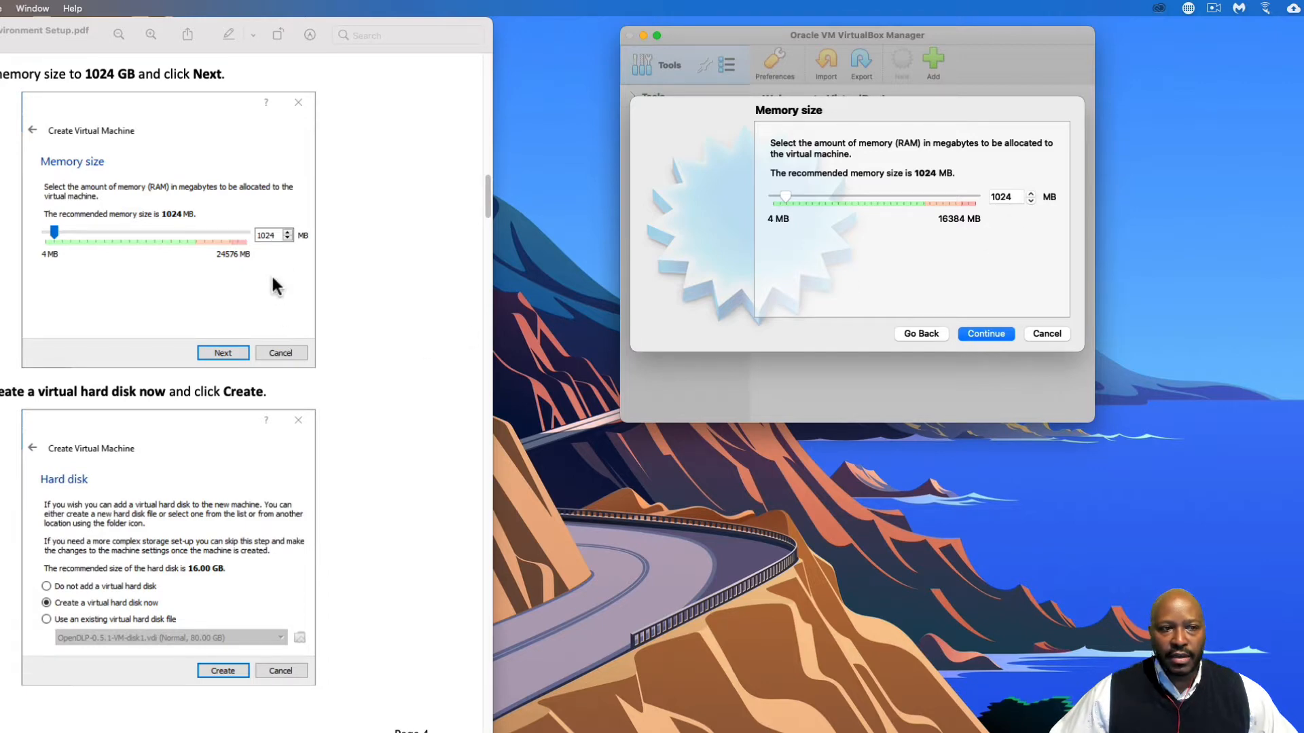
Accept the 1024 MB memory size and choose to create a virtual hard disk now.
scroll(271, 273, "down", 5)
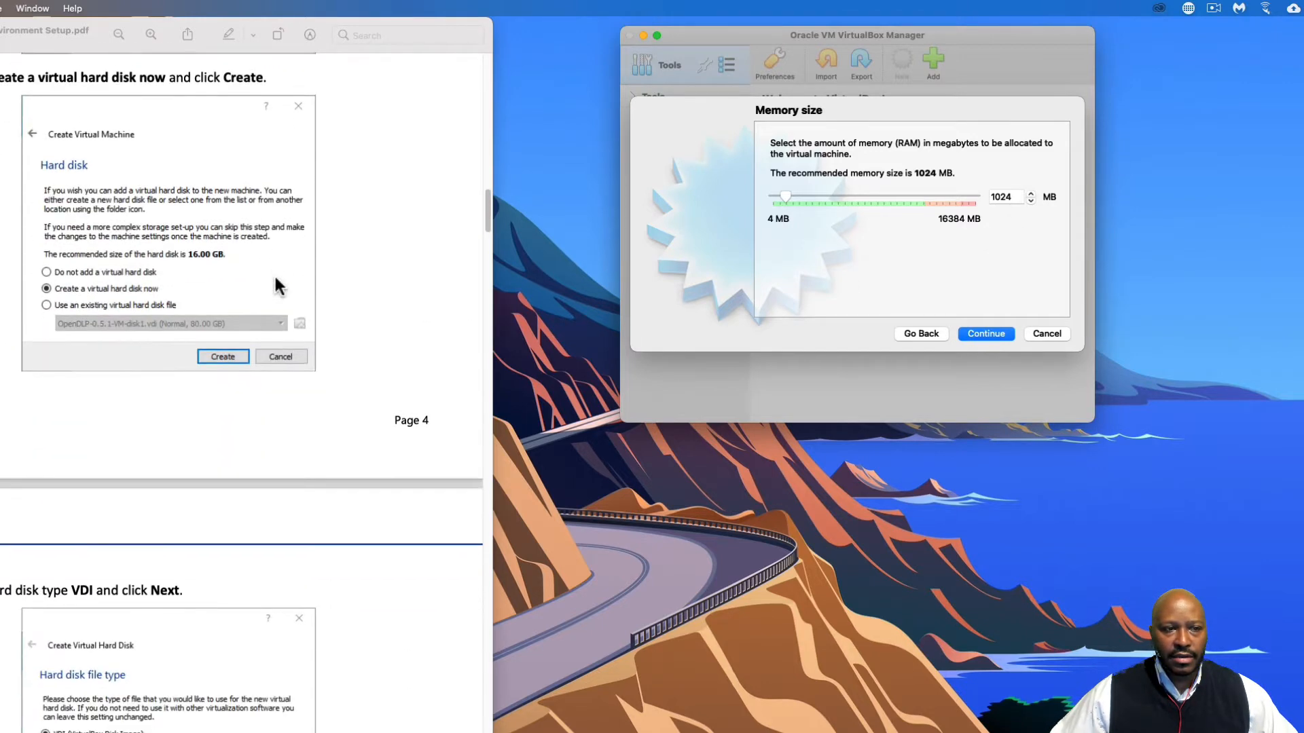
left_click(996, 333)
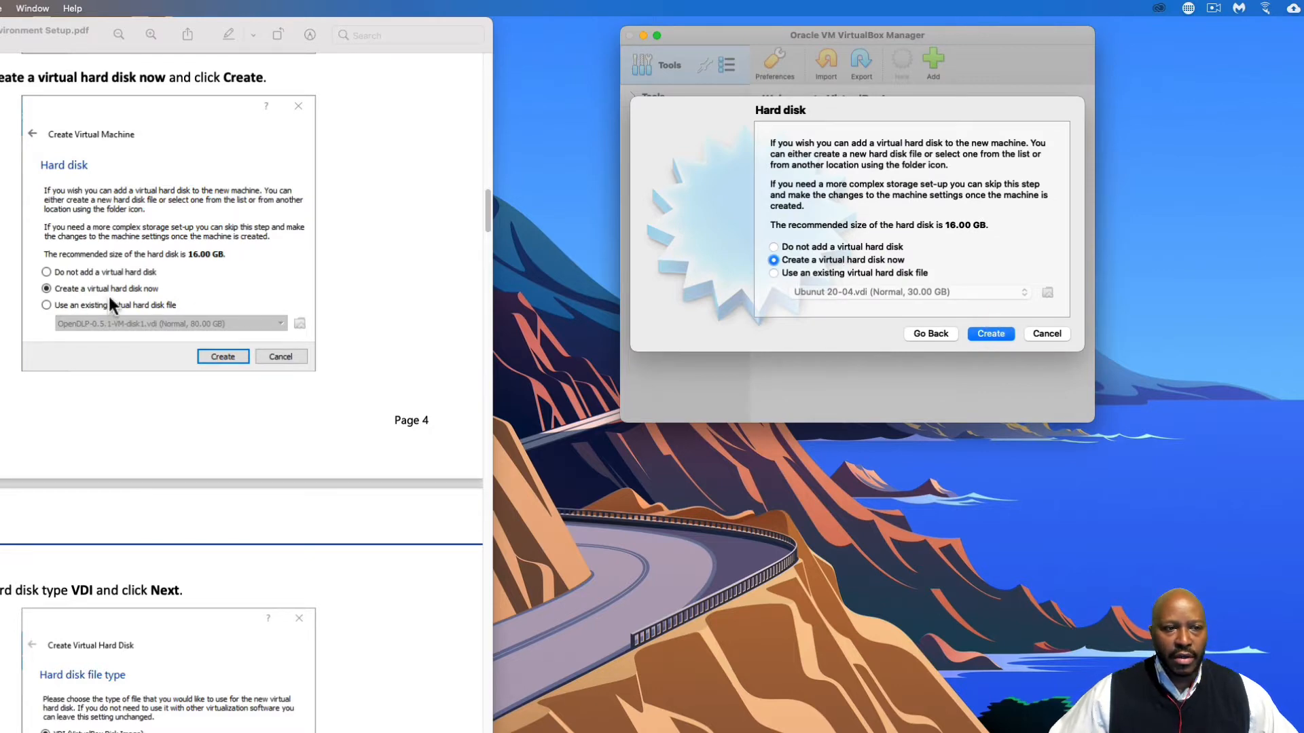
left_click(995, 333)
Accept VDI as the hard disk file type and dynamically allocated storage.
scroll(196, 437, "down", 7)
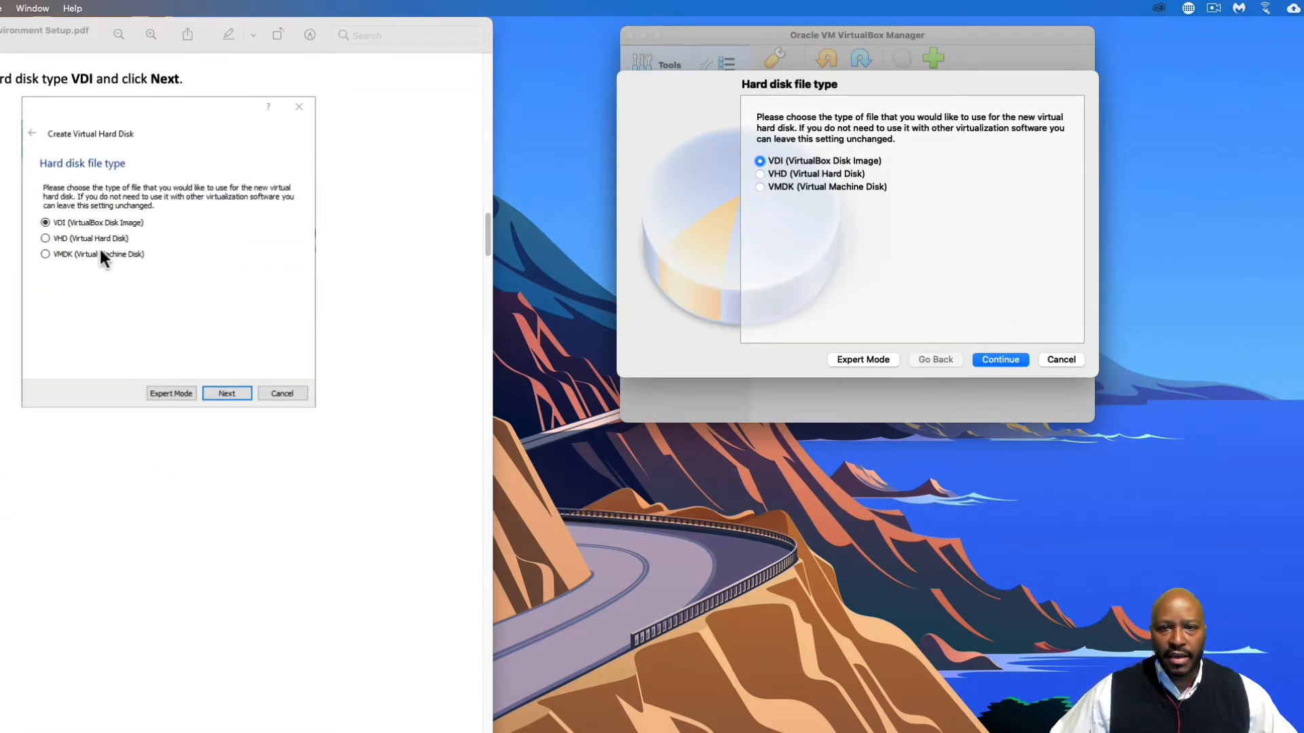
left_click(994, 359)
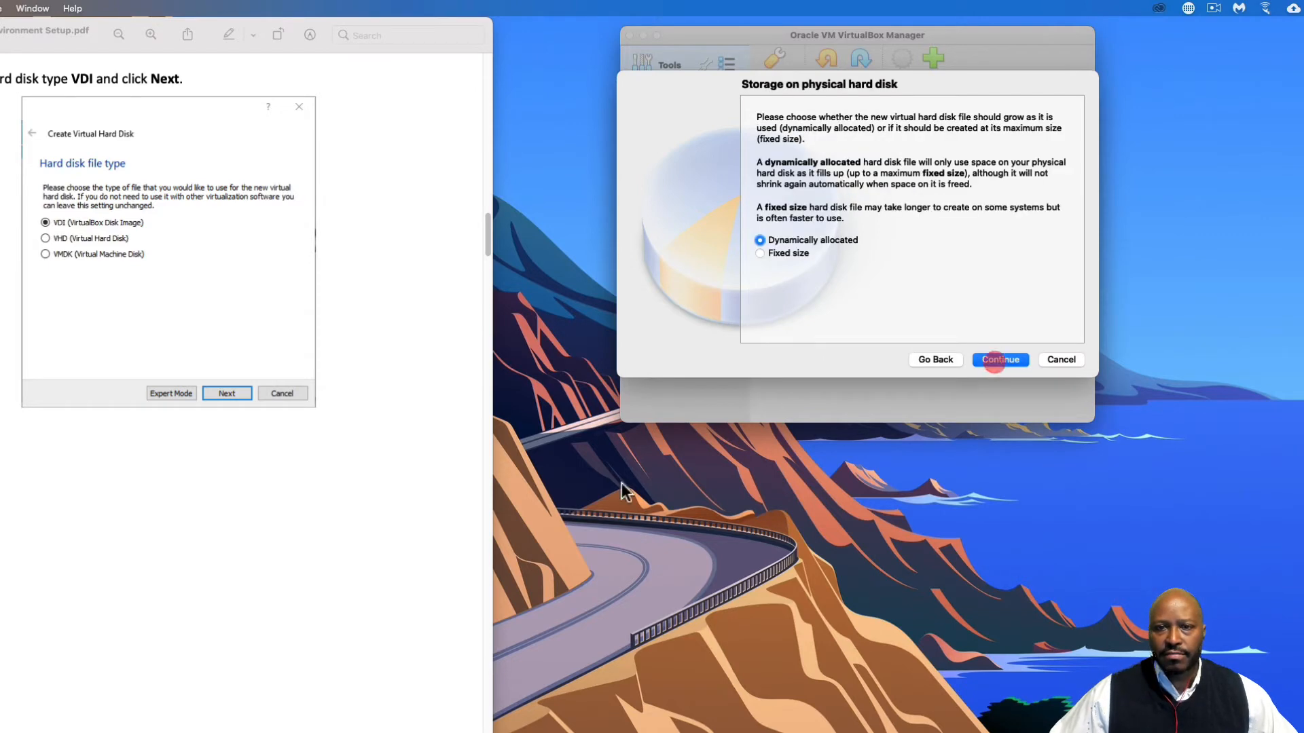
scroll(84, 578, "down", 8)
scroll(86, 582, "down", 3)
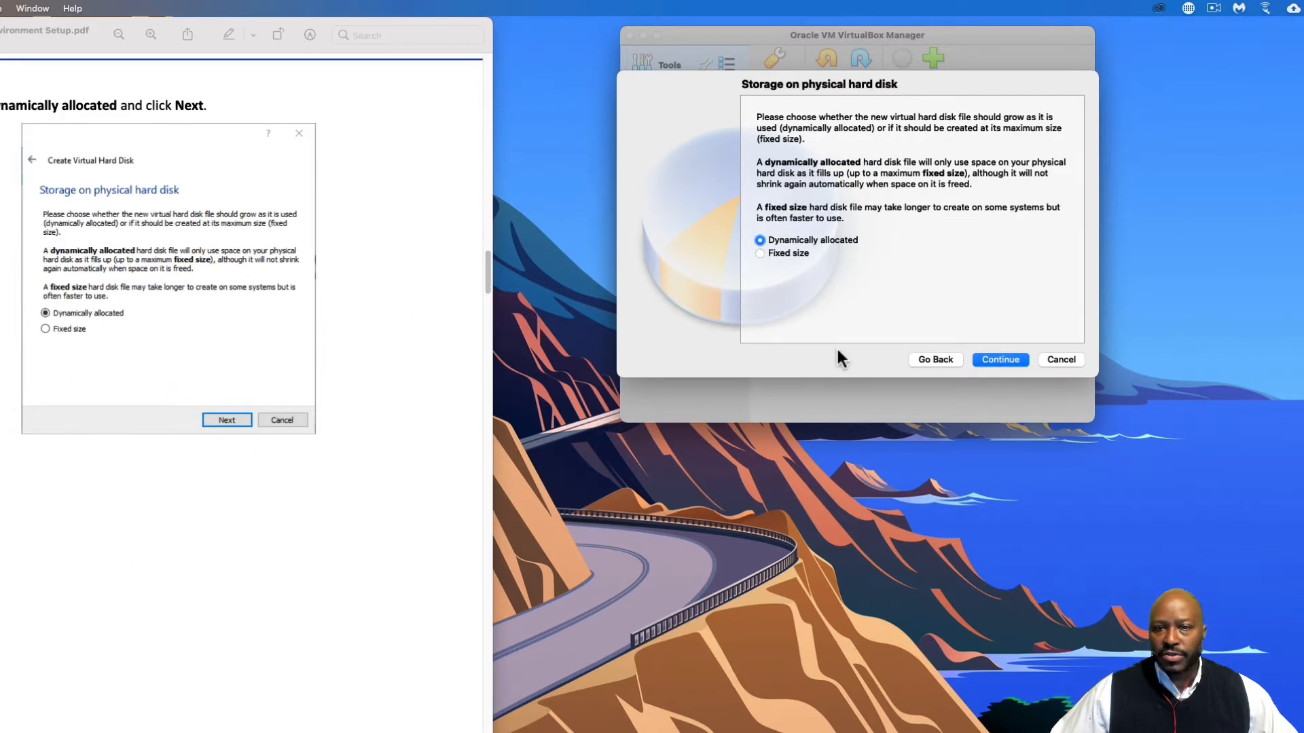
left_click(1012, 353)
Keep the virtual hard disk size at 16.00 GB and create the disk for the pfsense machine.
scroll(40, 583, "down", 3)
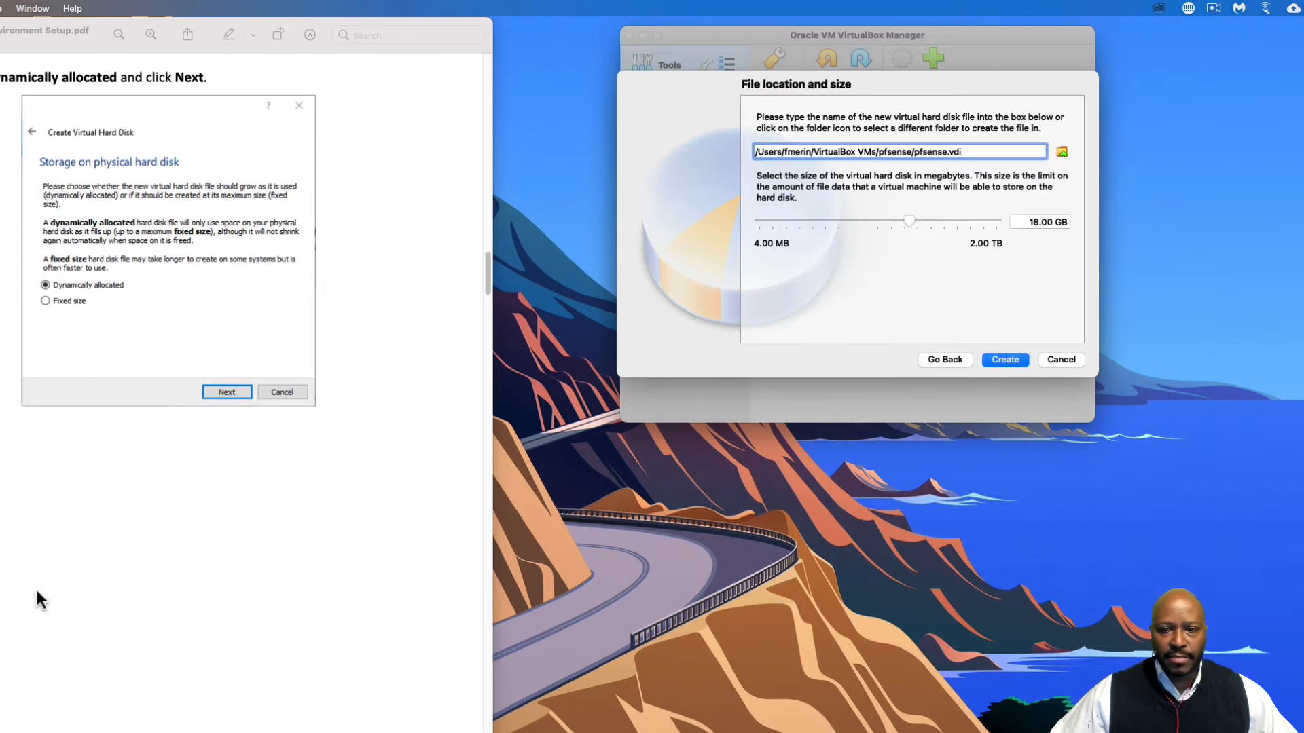
scroll(46, 584, "down", 15)
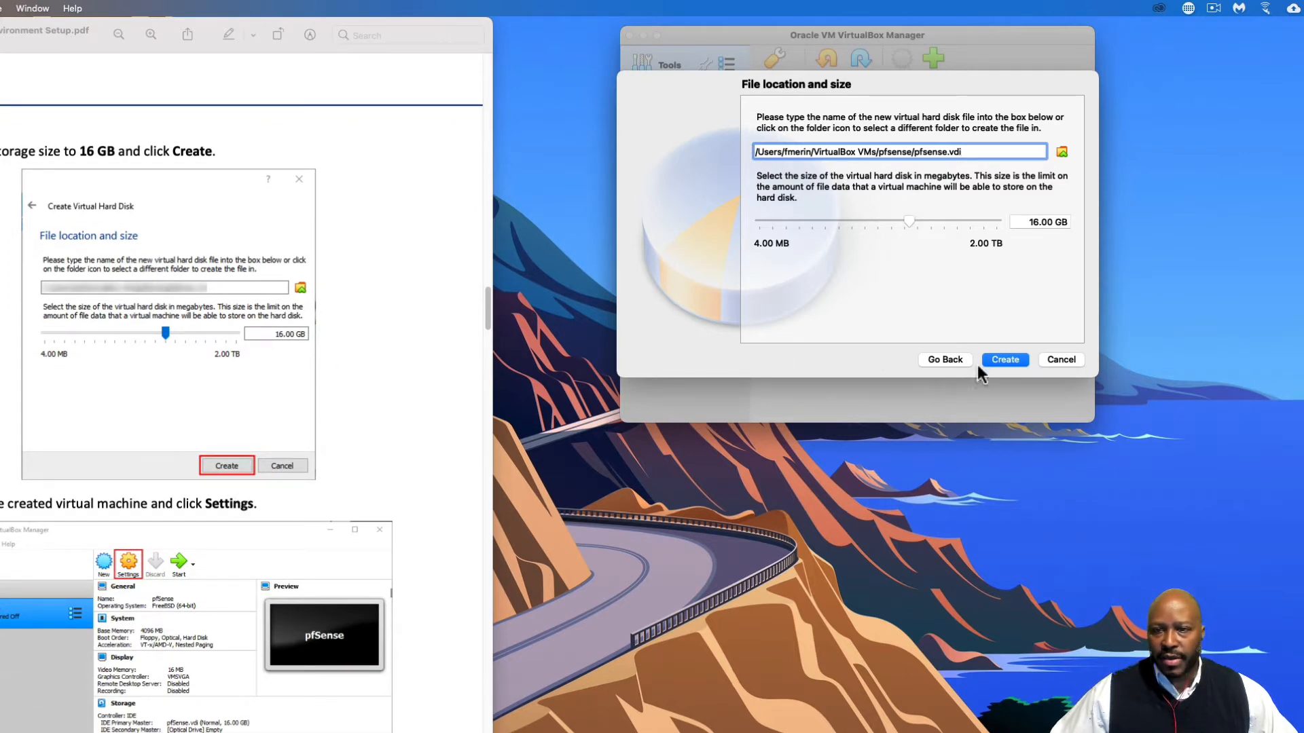
left_click(1022, 364)
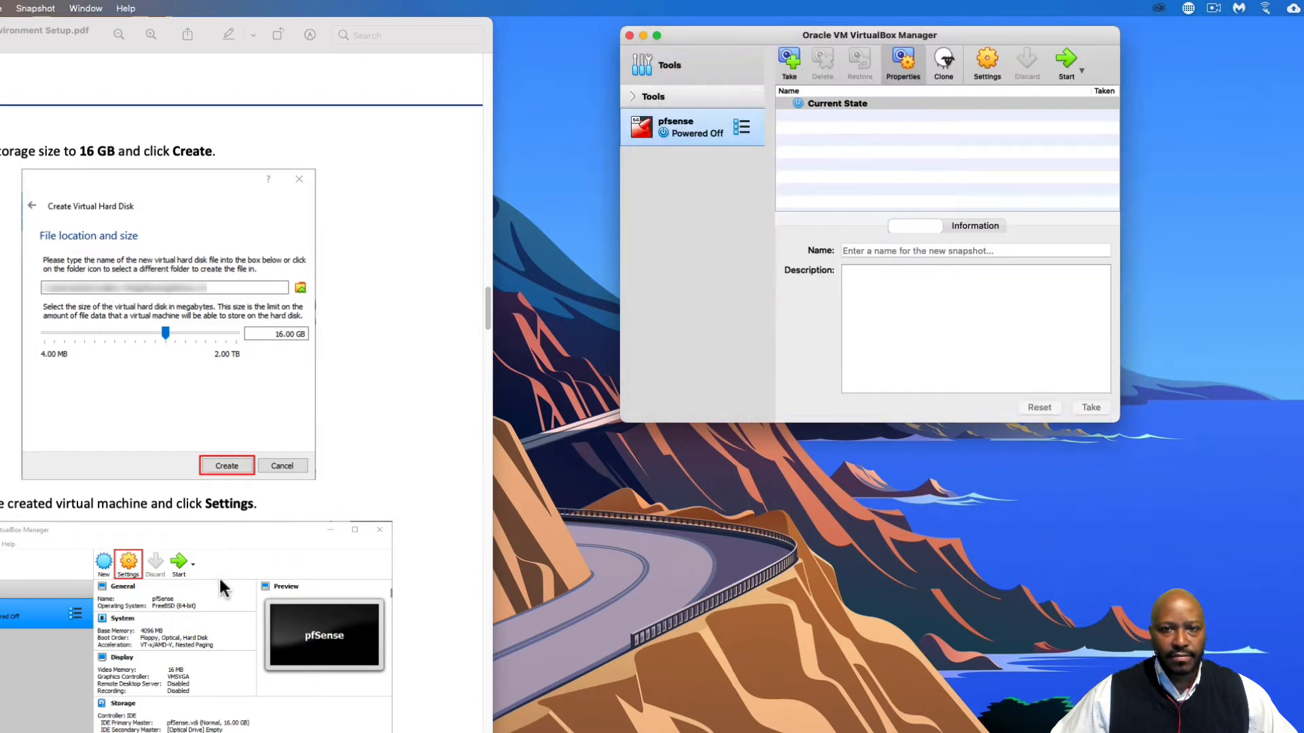
Open the pfsense machine's network settings and attach Adapter 1 to Bridged Adapter.
scroll(218, 576, "down", 6)
scroll(220, 582, "down", 3)
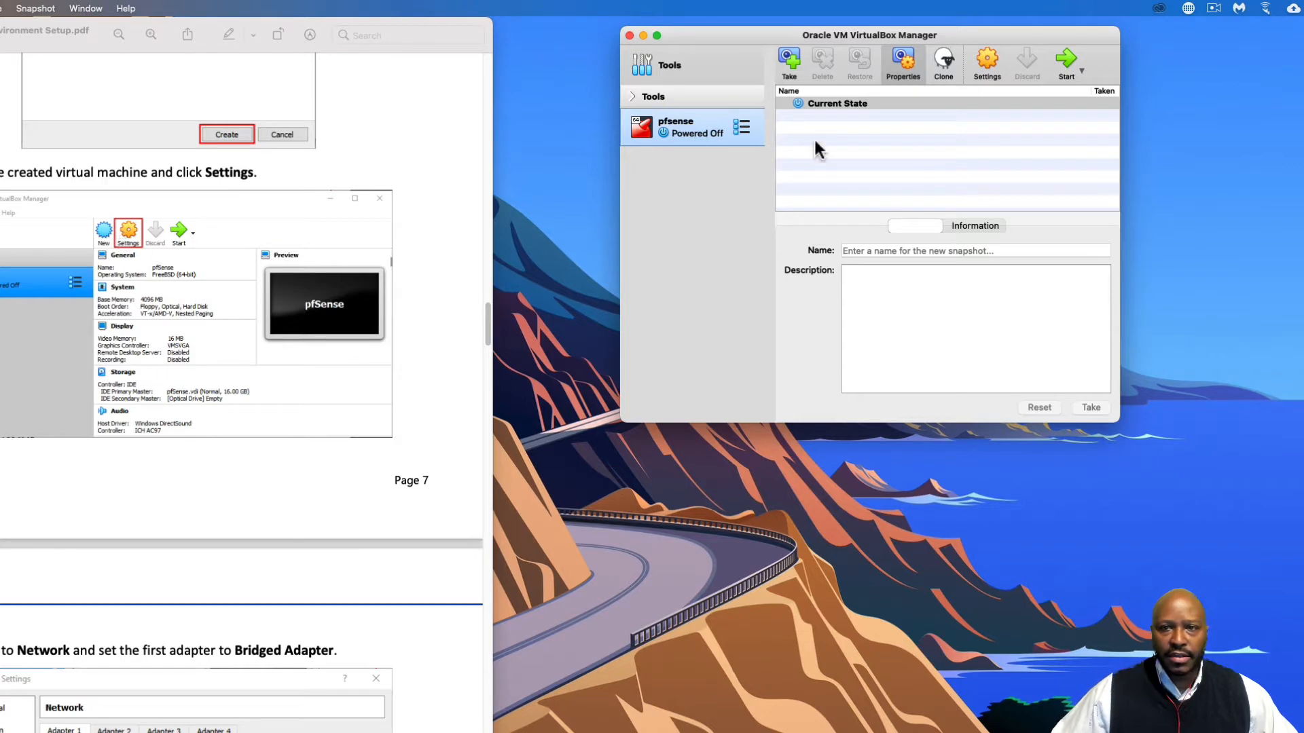
left_click(986, 70)
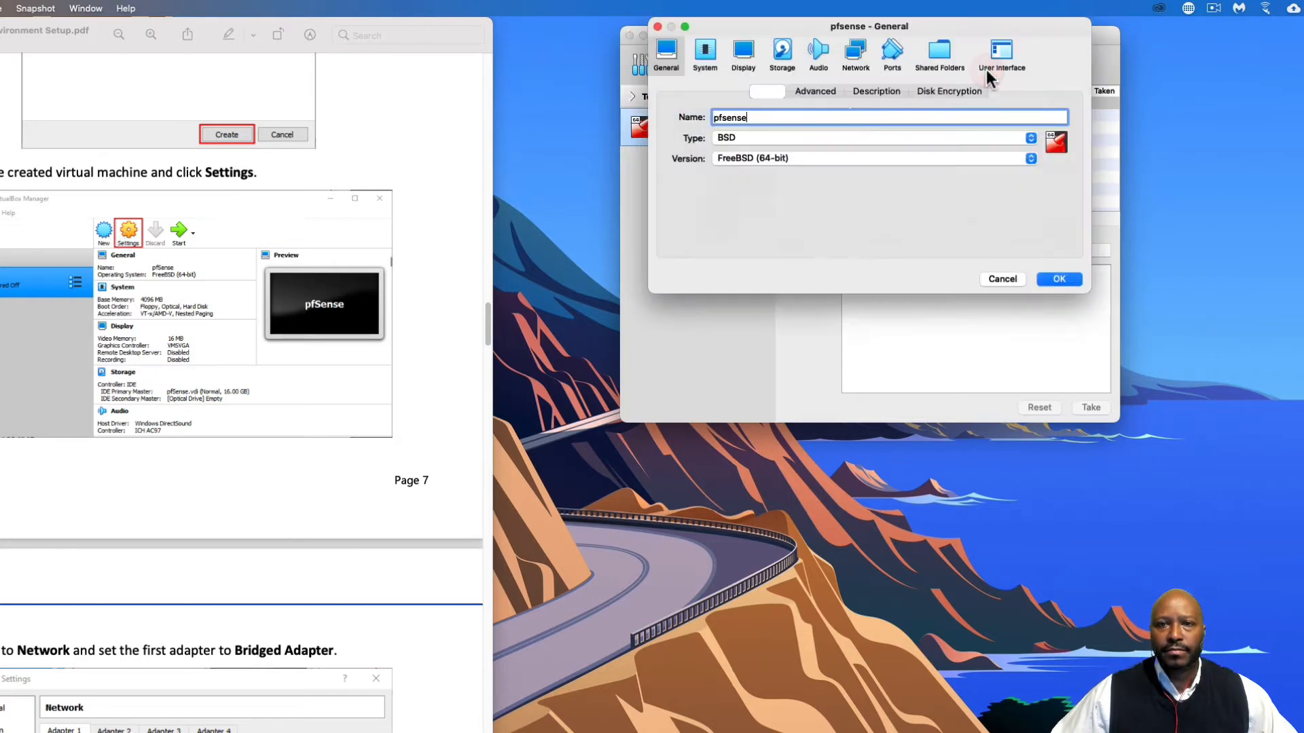
scroll(312, 491, "down", 5)
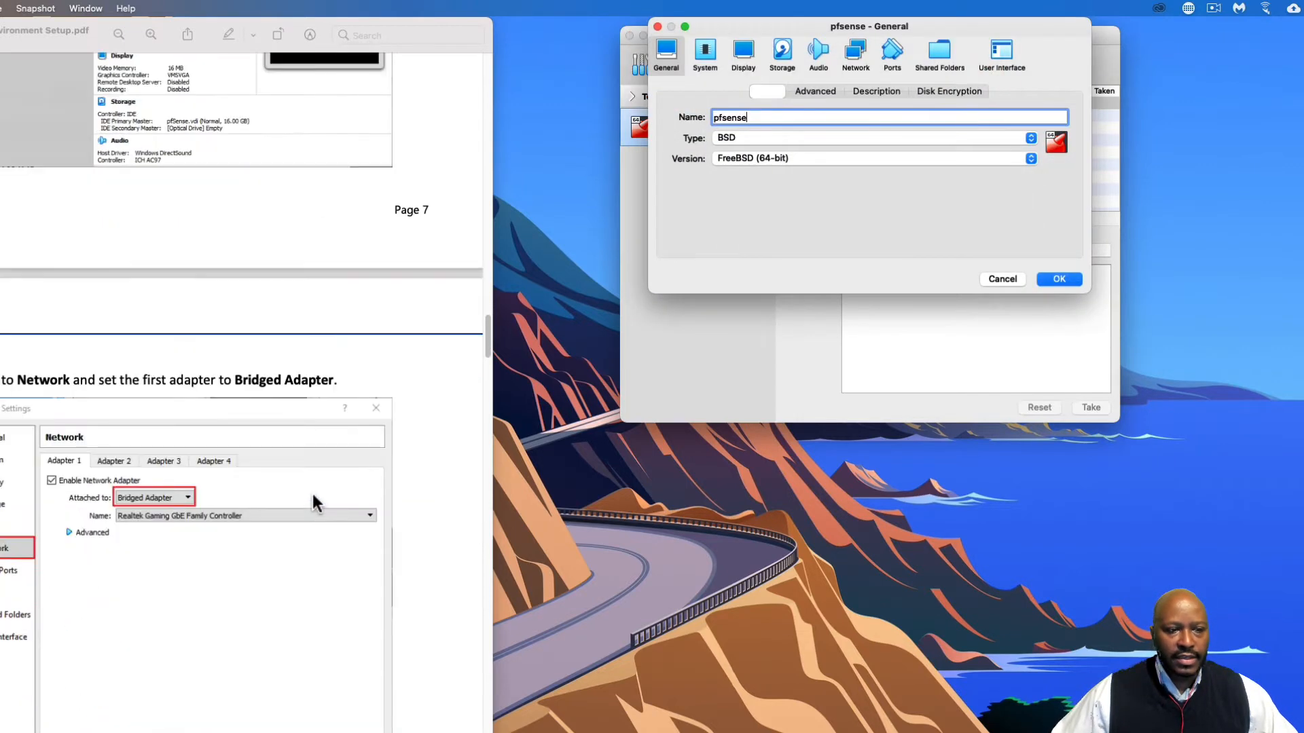
scroll(311, 494, "down", 3)
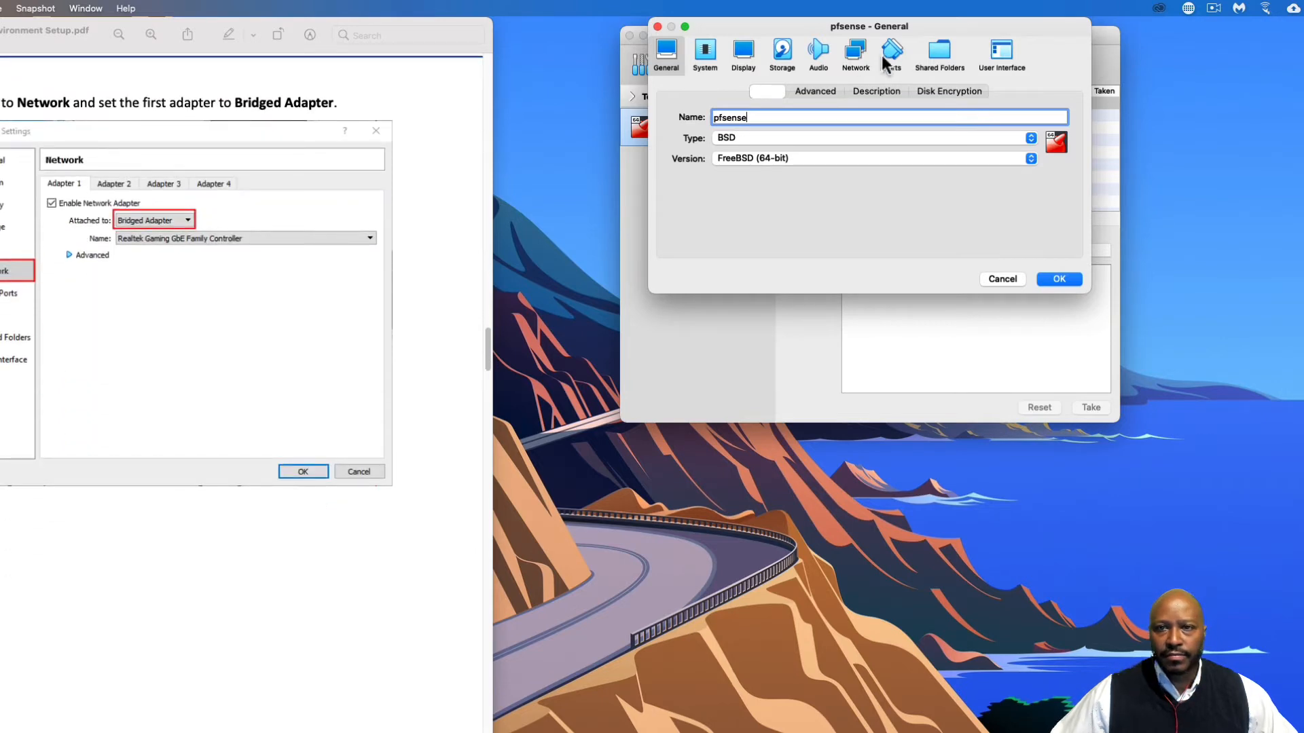
left_click(854, 54)
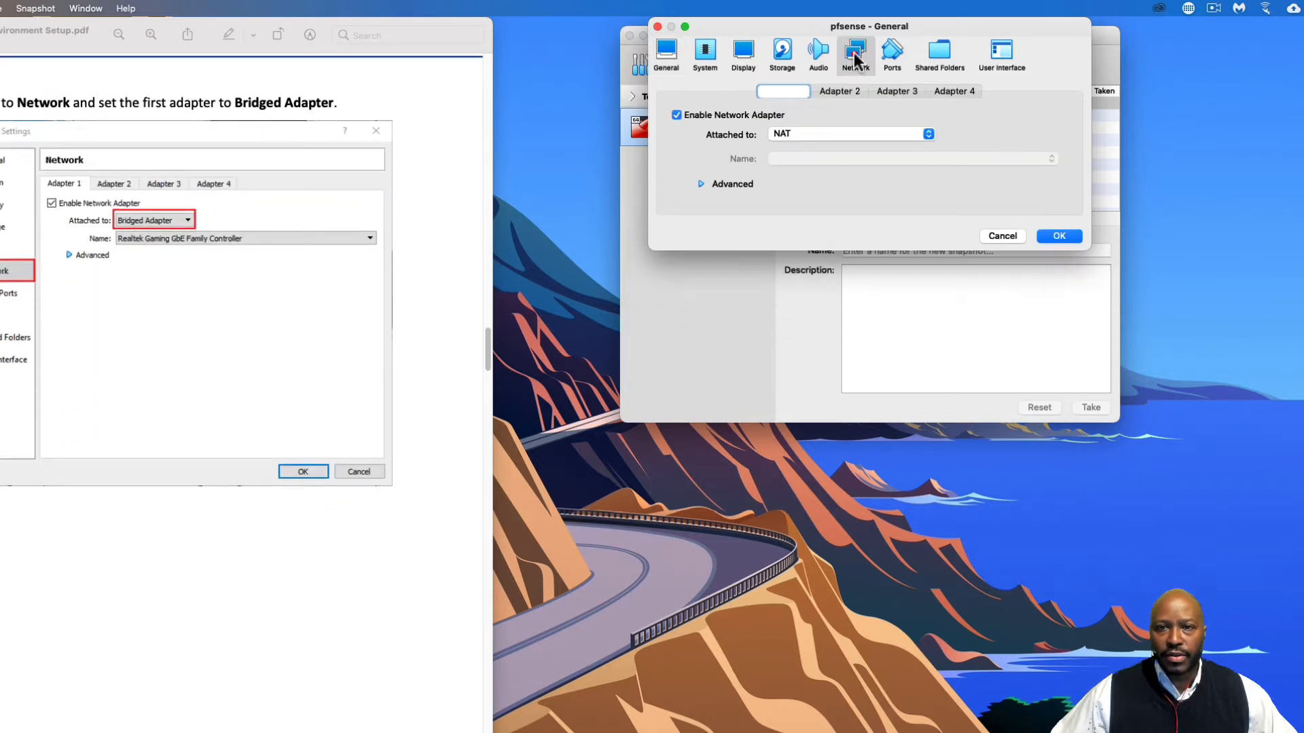
left_click(840, 133)
left_click(834, 150)
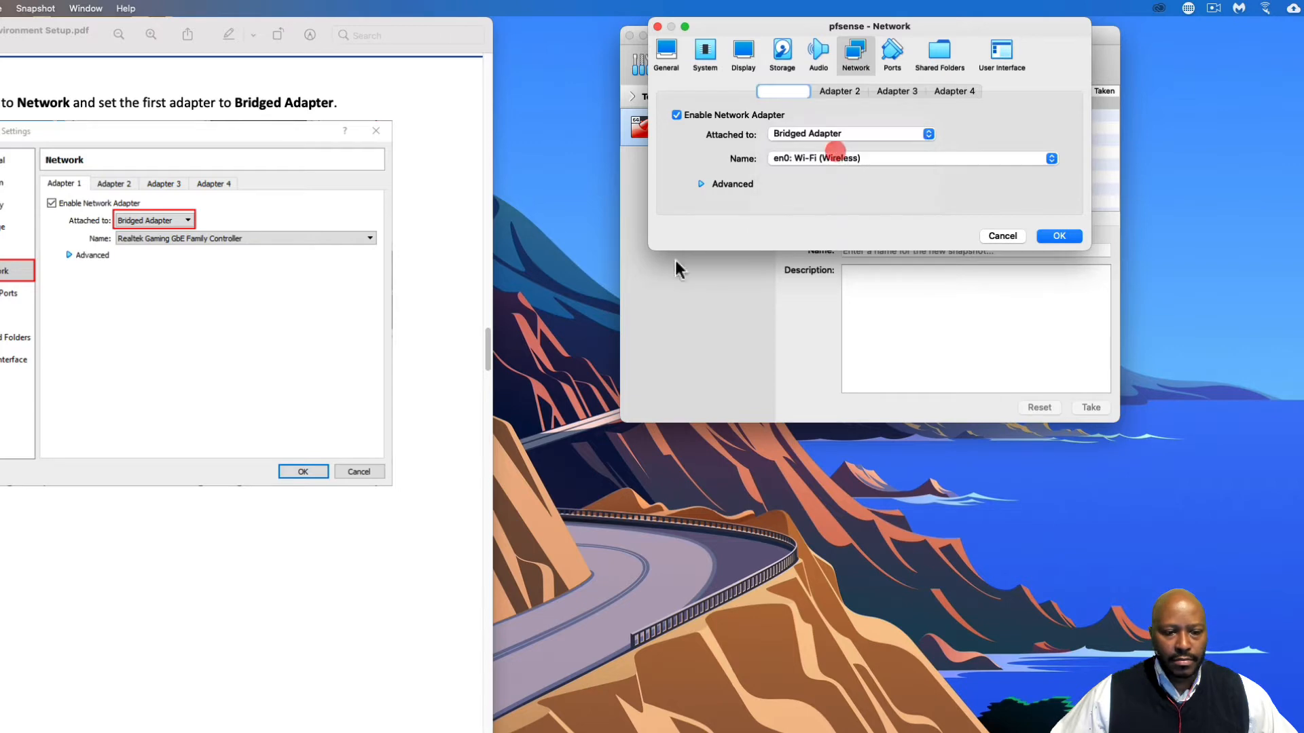
Enable Adapter 2 for the pfsense machine and attach it to the Internal Network named VulnCorp Network.
scroll(413, 515, "down", 10)
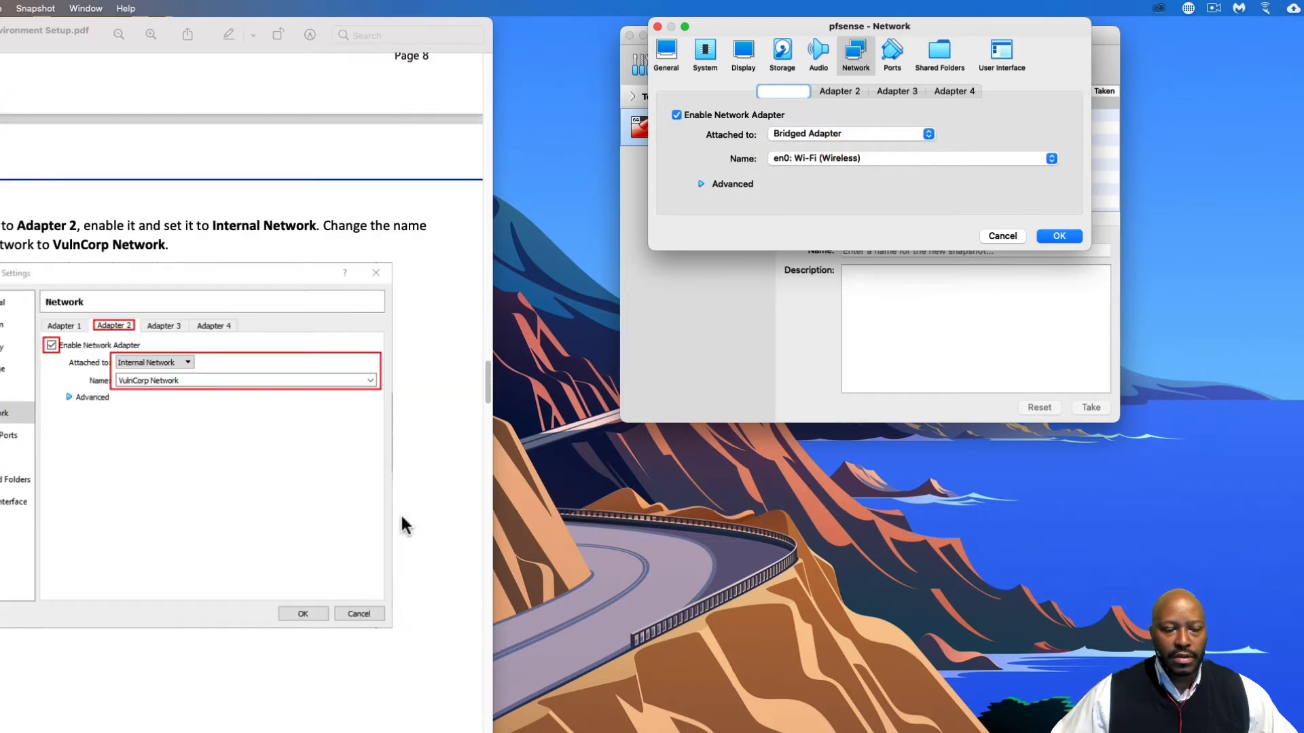
scroll(400, 512, "down", 3)
scroll(401, 512, "up", 1)
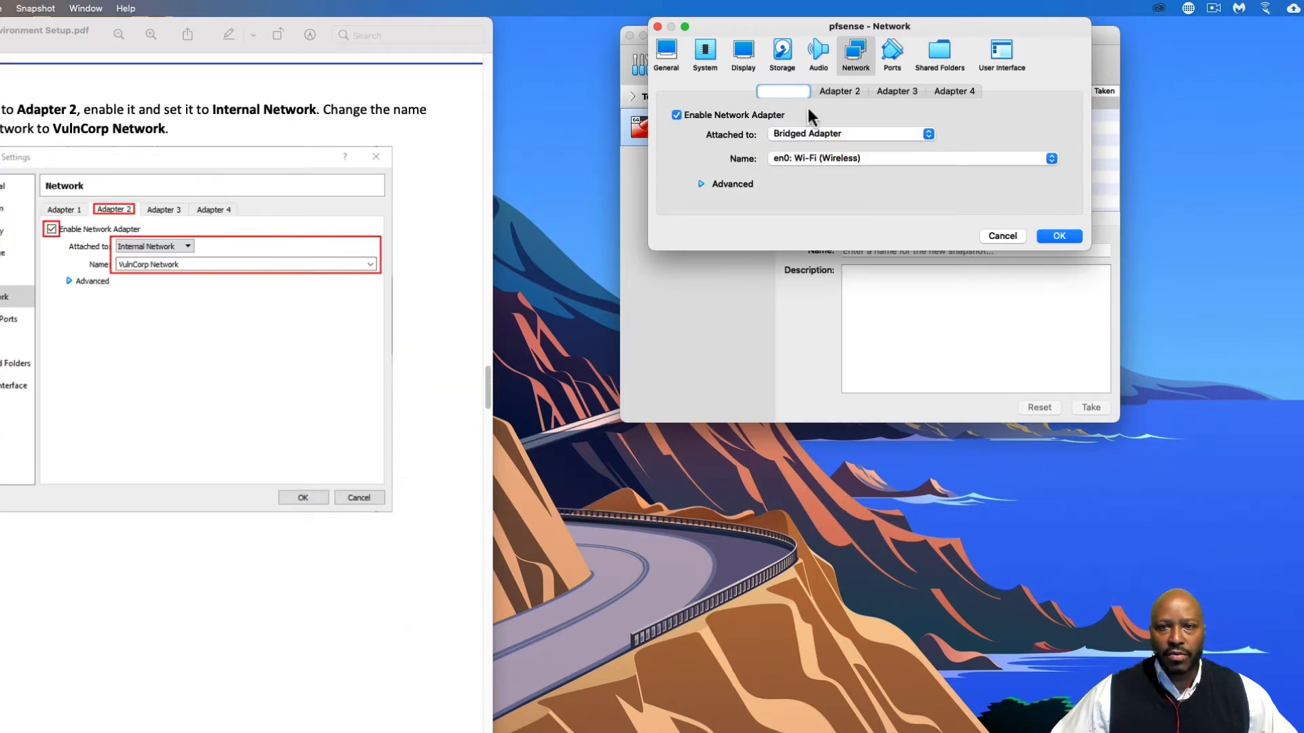
left_click(841, 90)
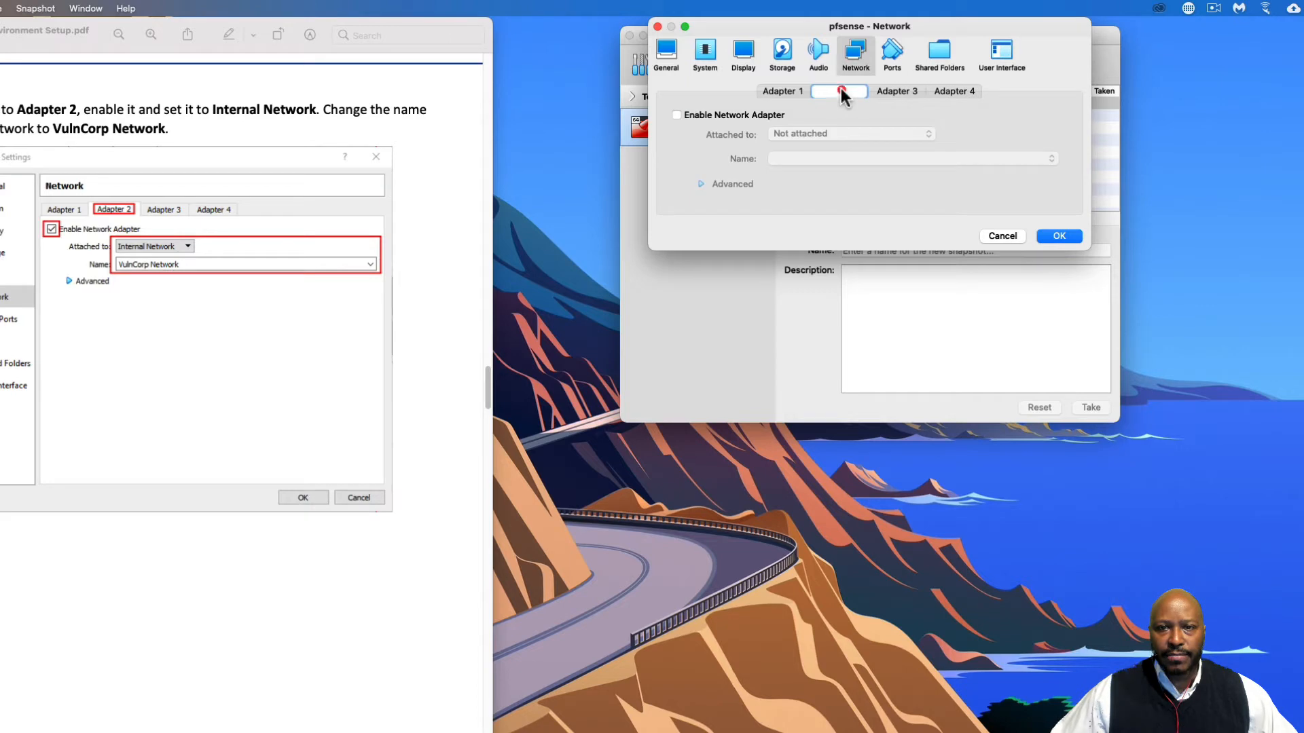
left_click(719, 113)
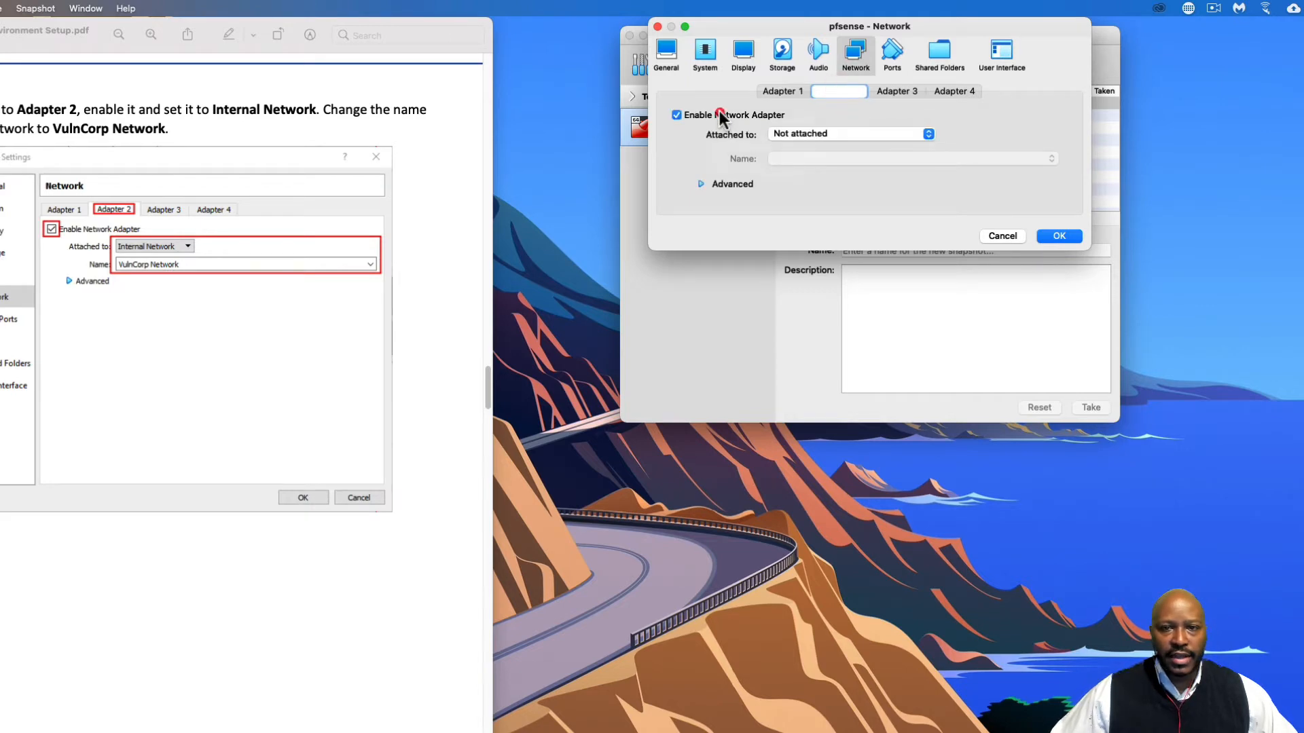
left_click(842, 133)
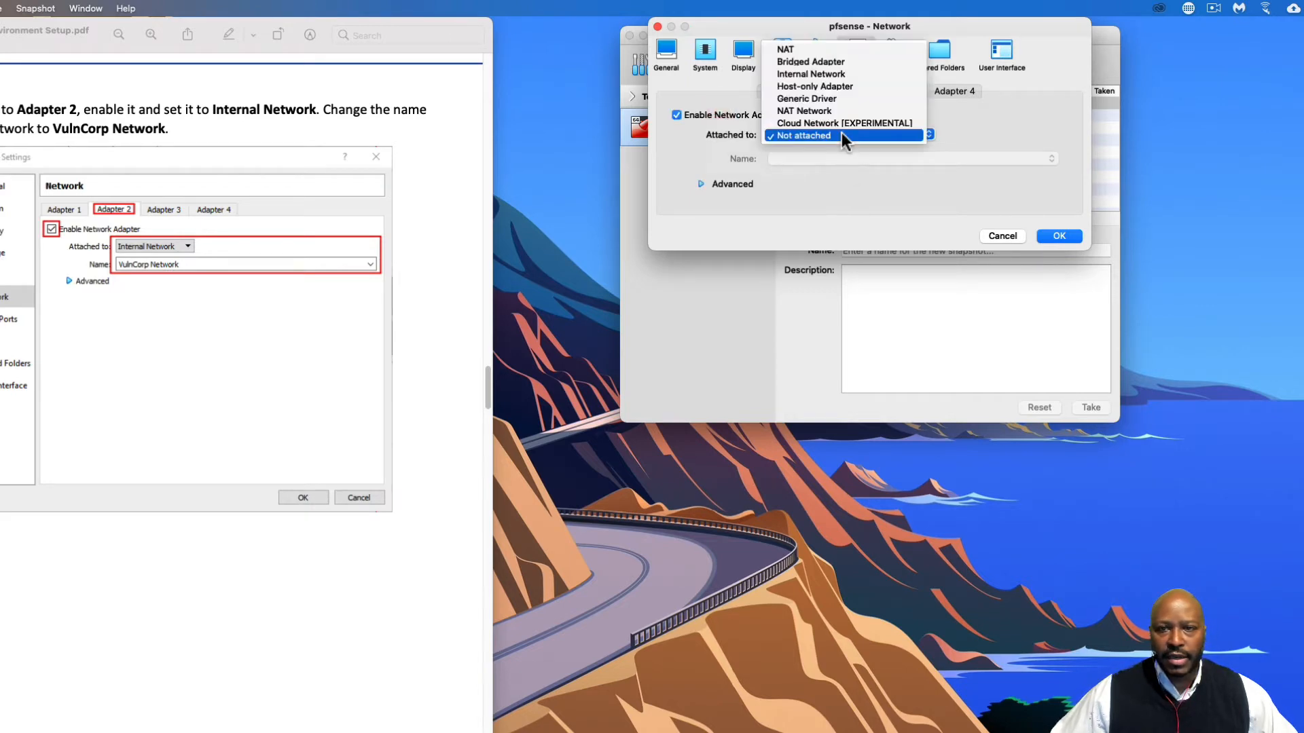
left_click(815, 71)
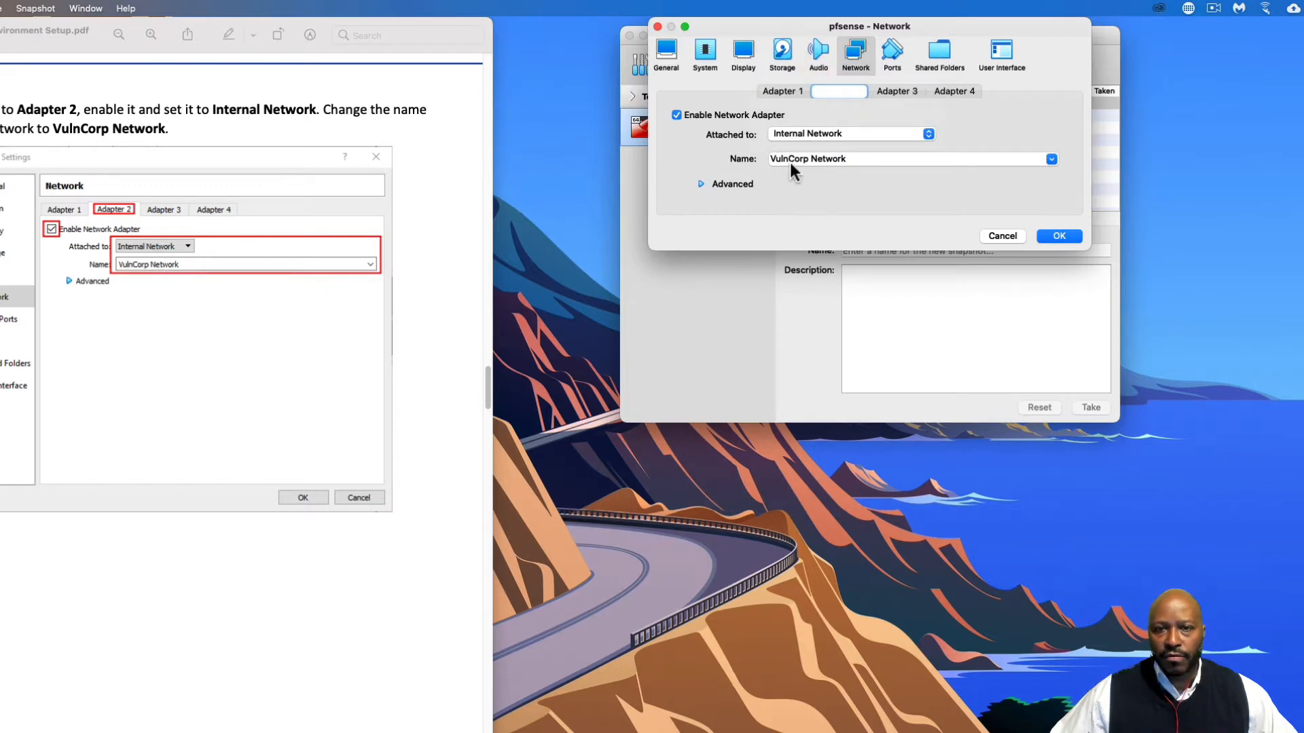
Set Adapter 2's promiscuous mode to Allow VMs in its advanced options and save the network settings.
scroll(181, 394, "down", 1)
scroll(182, 404, "down", 1)
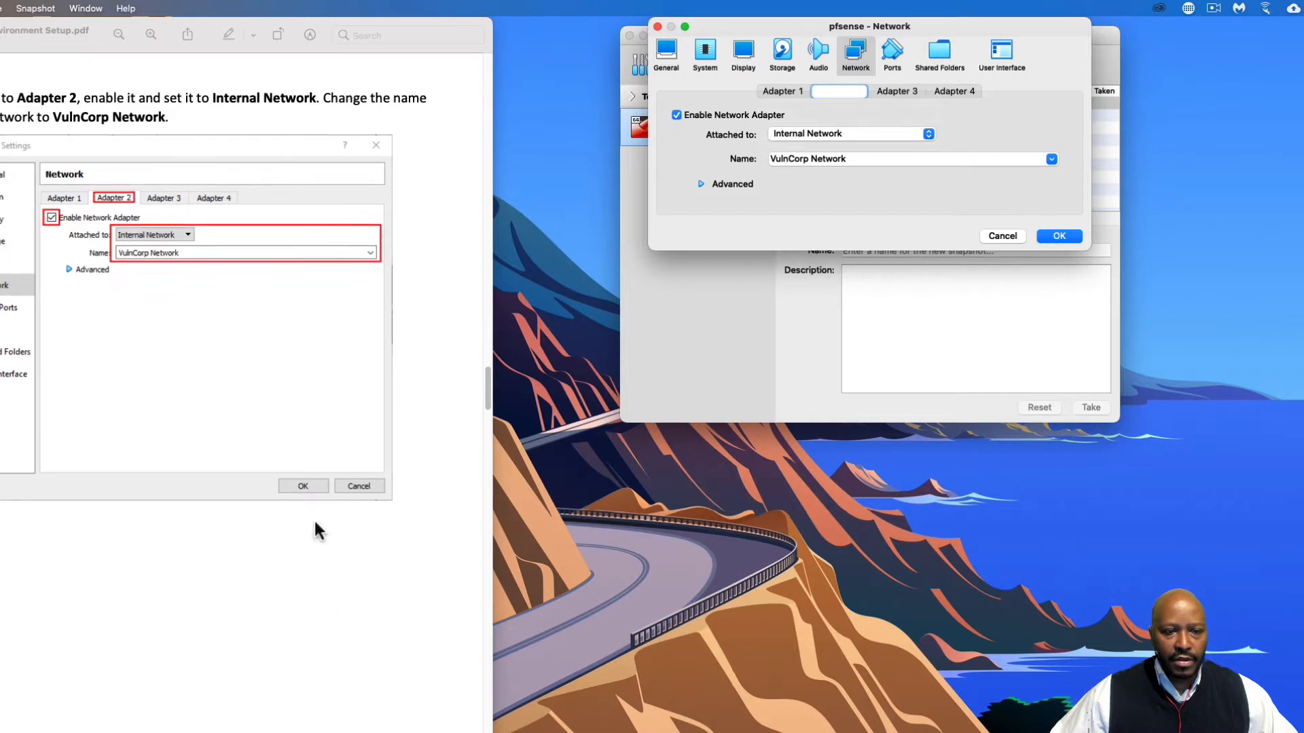
scroll(170, 502, "down", 15)
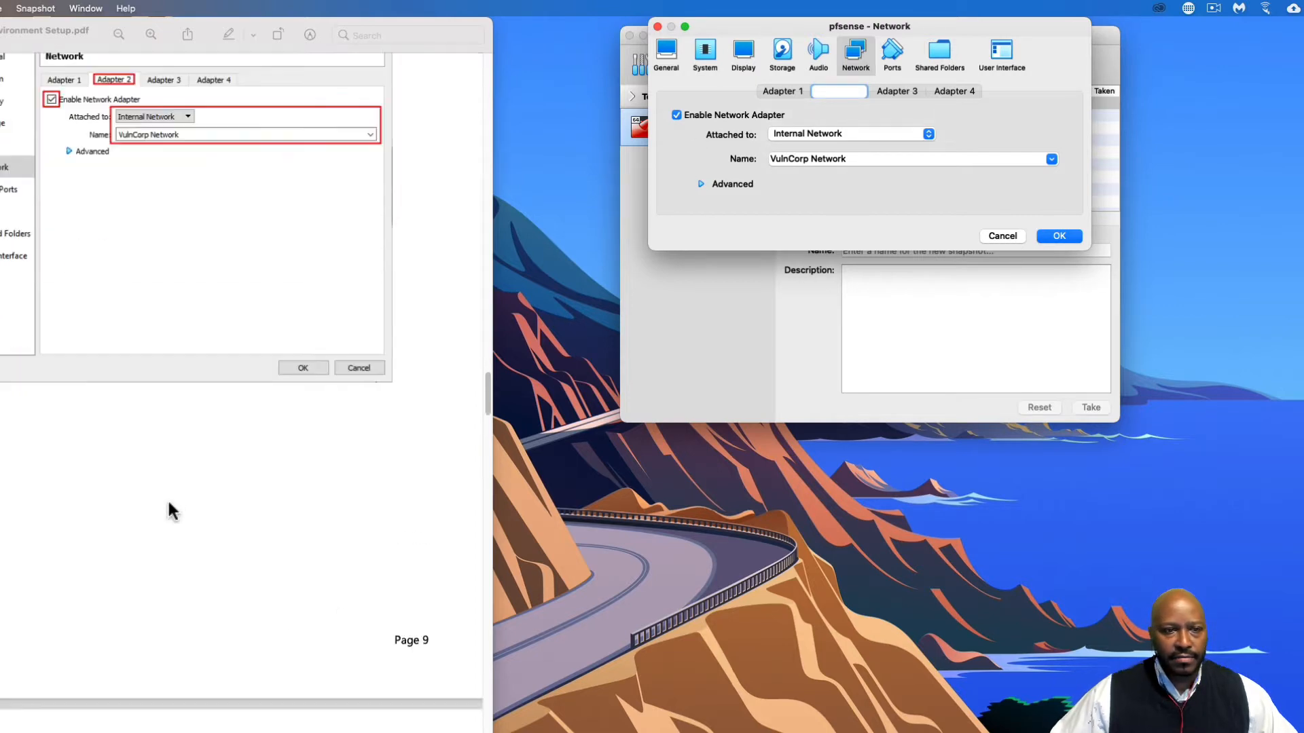
scroll(192, 499, "down", 3)
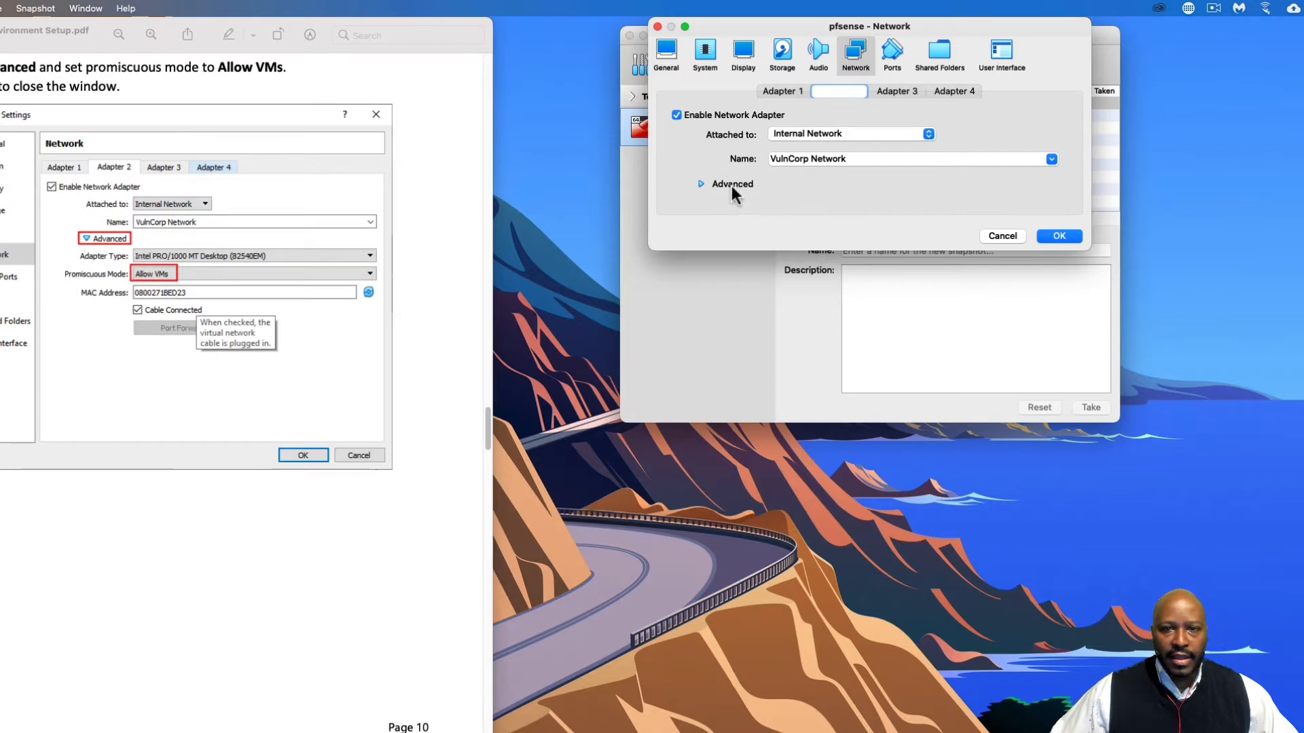
left_click(699, 181)
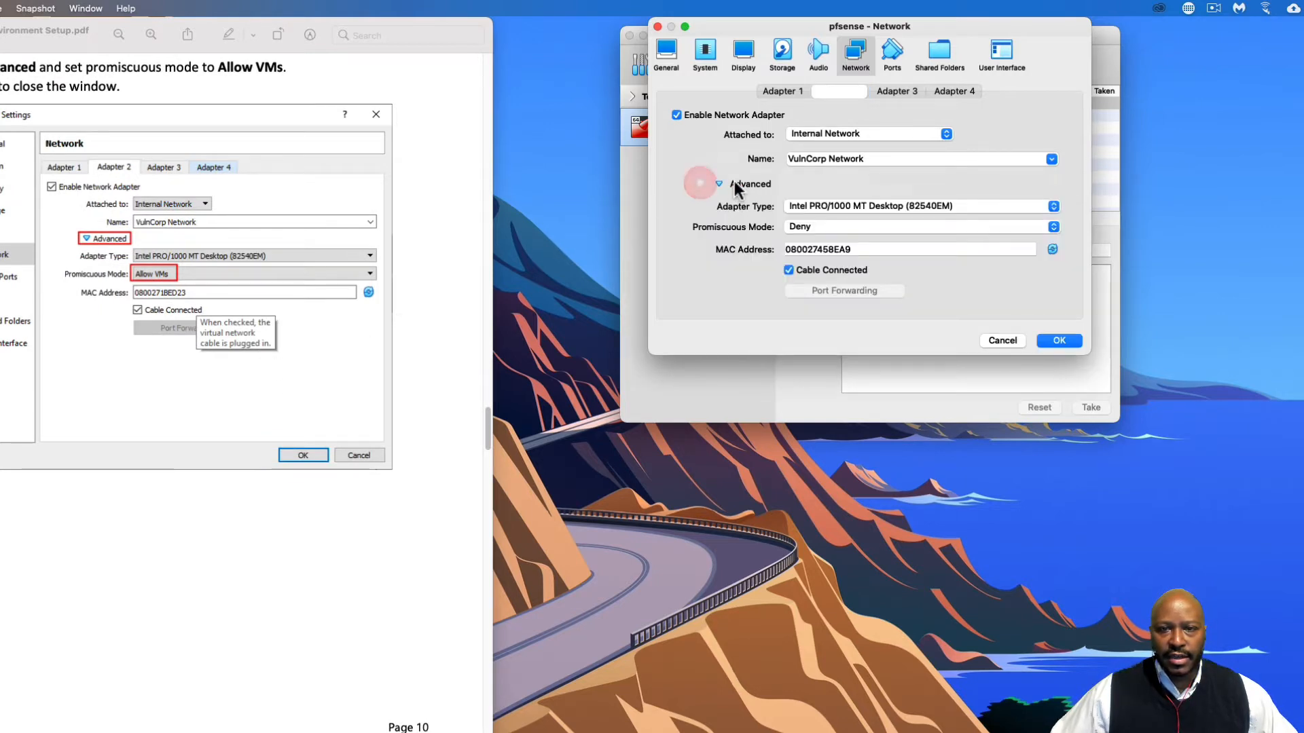
left_click(809, 228)
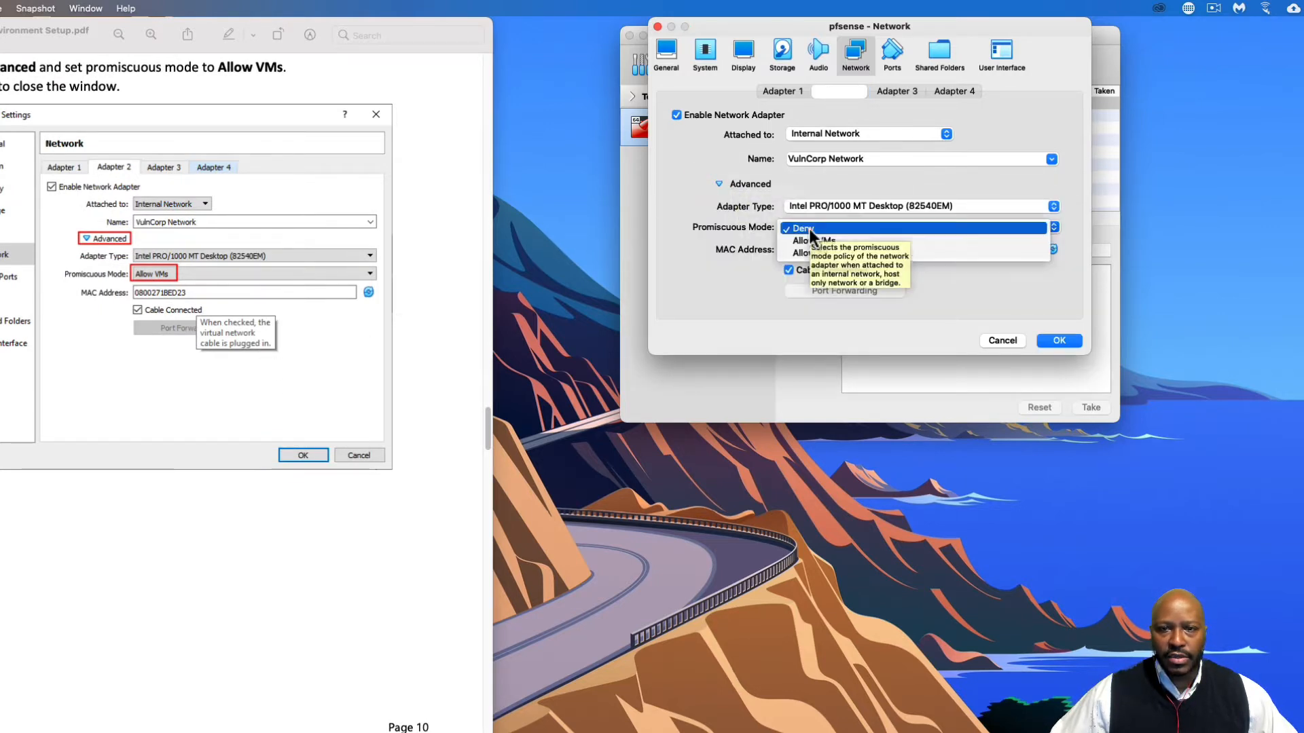
left_click(831, 240)
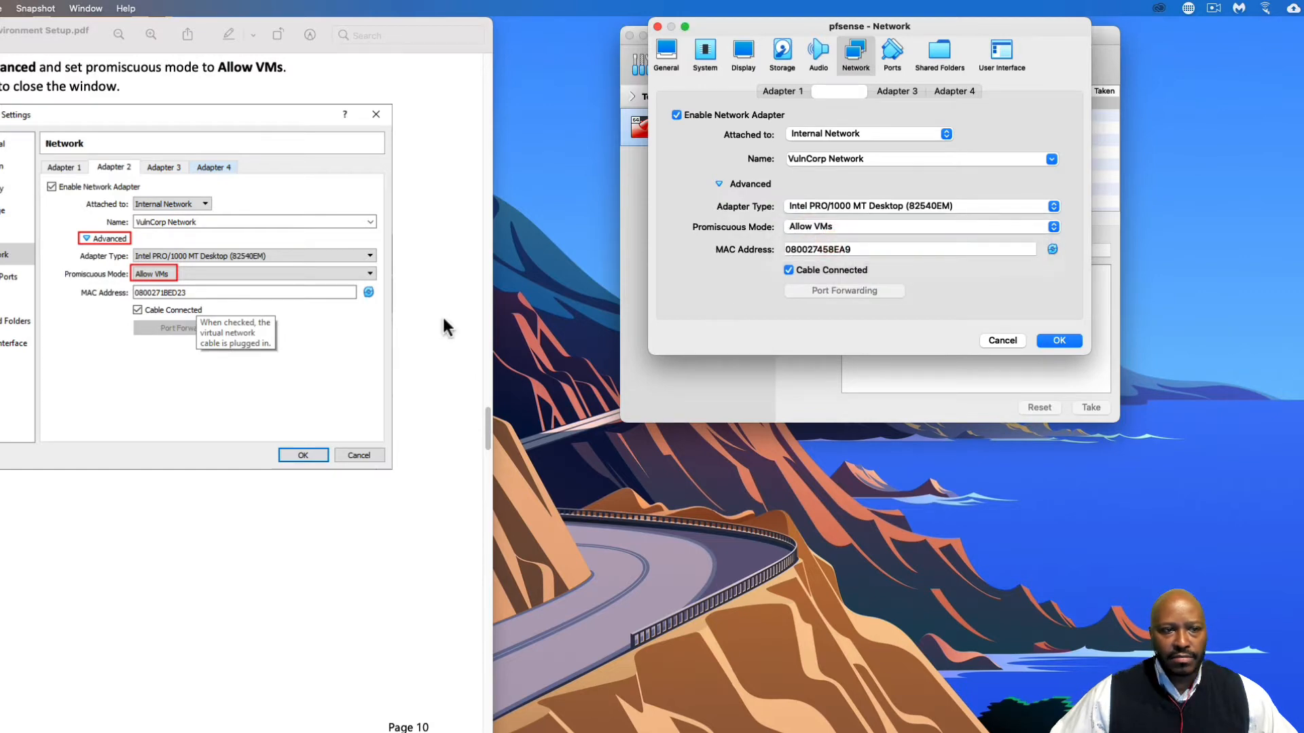
scroll(311, 476, "down", 5)
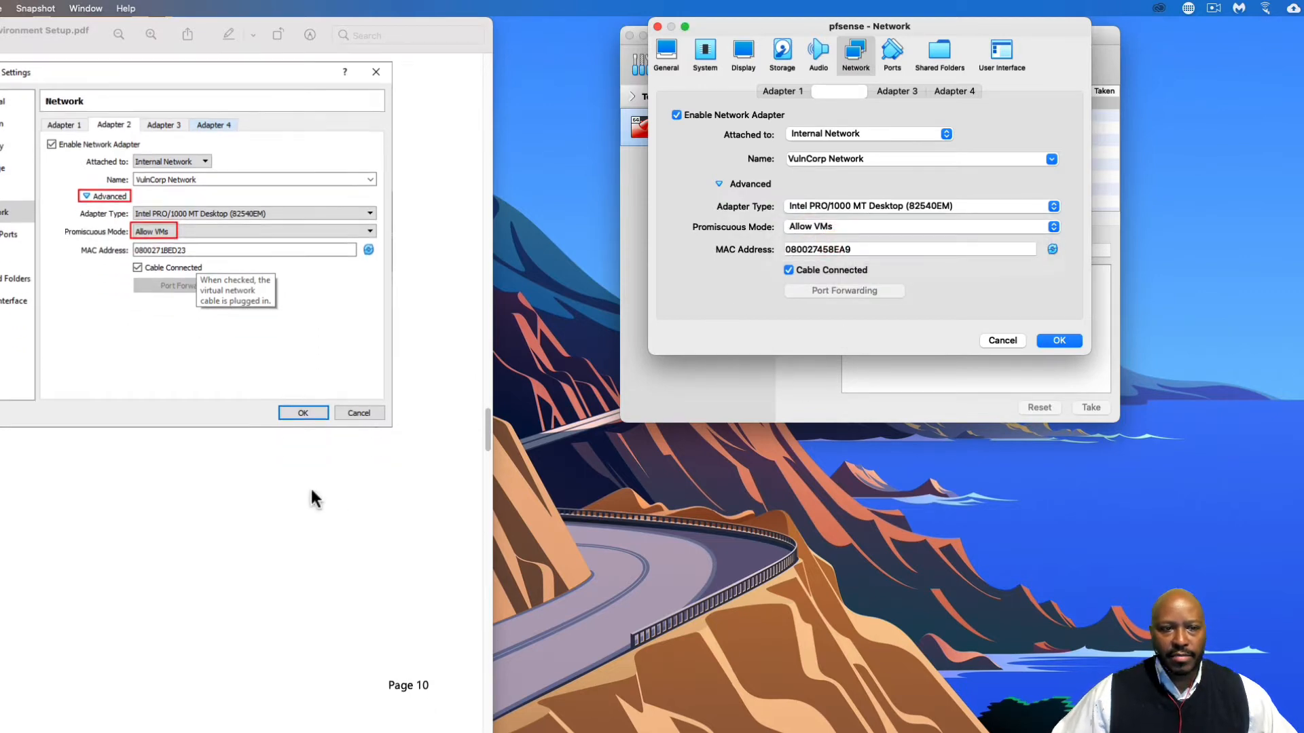
scroll(314, 487, "down", 10)
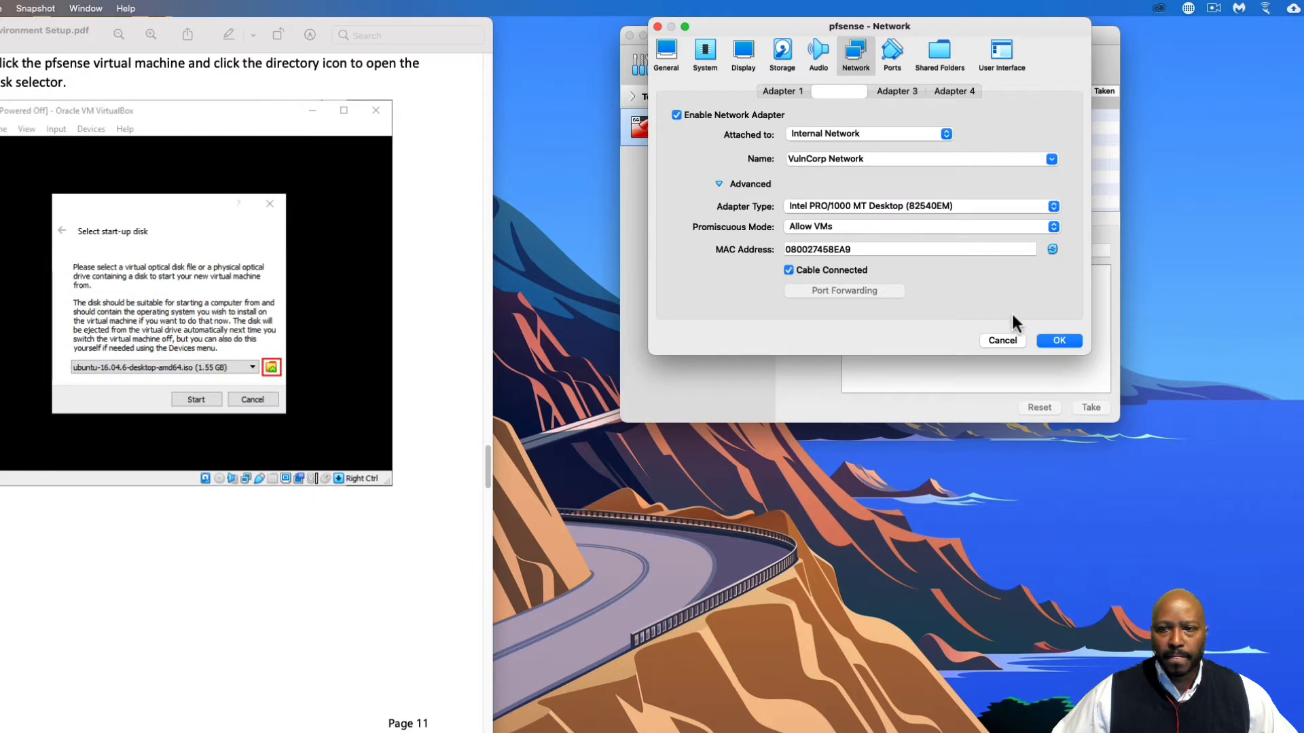
left_click(1062, 340)
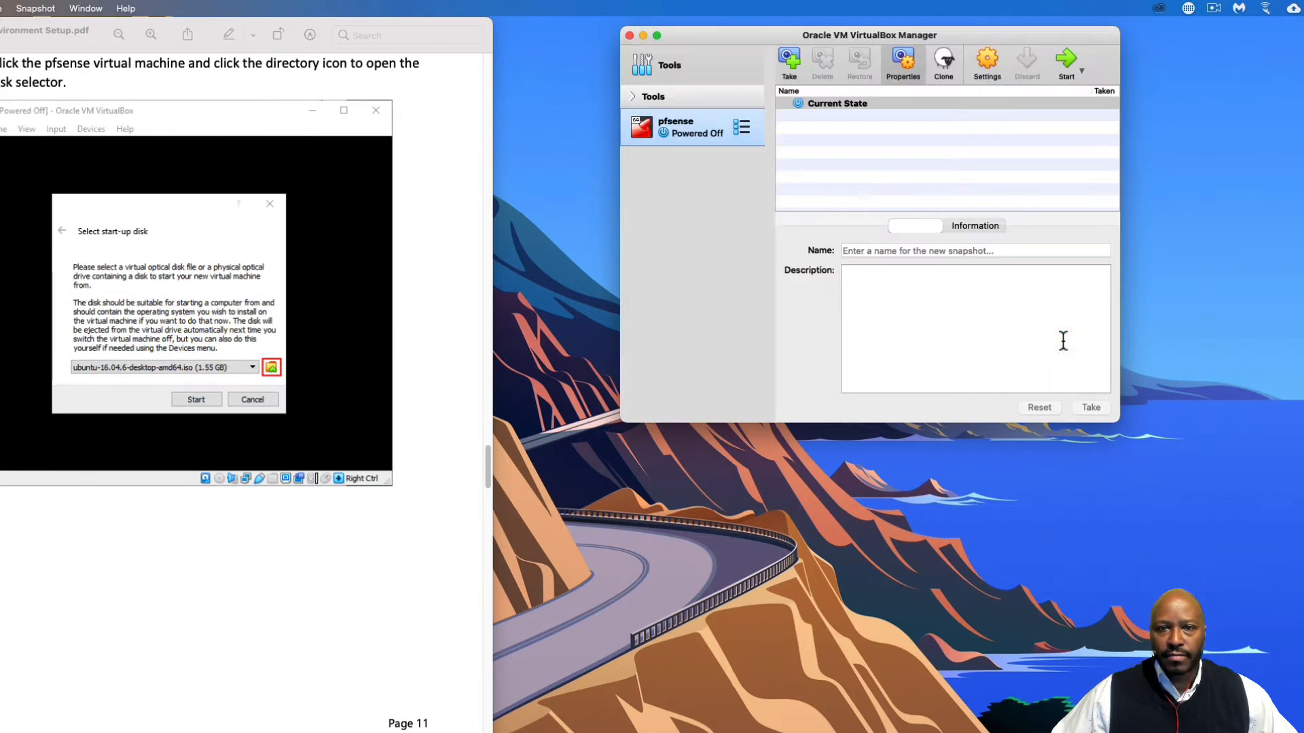
Open the pfsense machine's storage settings and bring up the optical disk selector for the empty IDE optical drive.
scroll(203, 300, "up", 1)
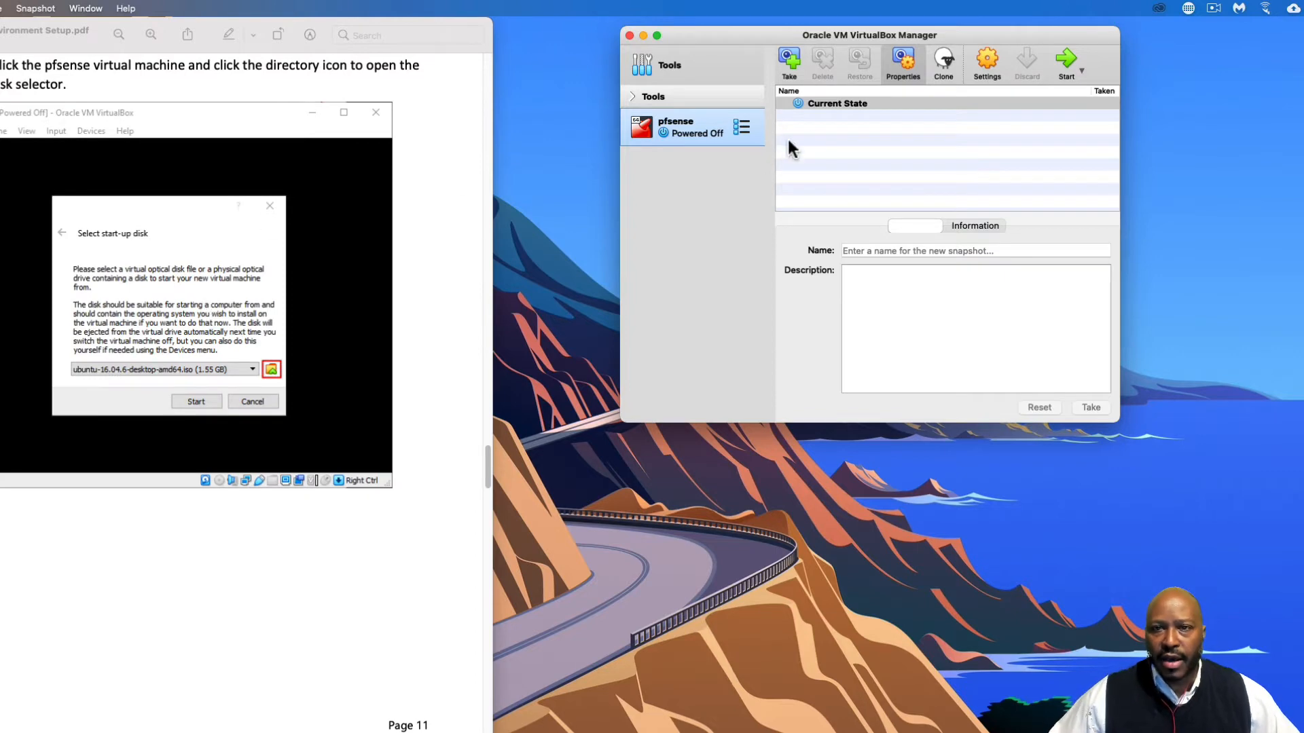
left_click(986, 61)
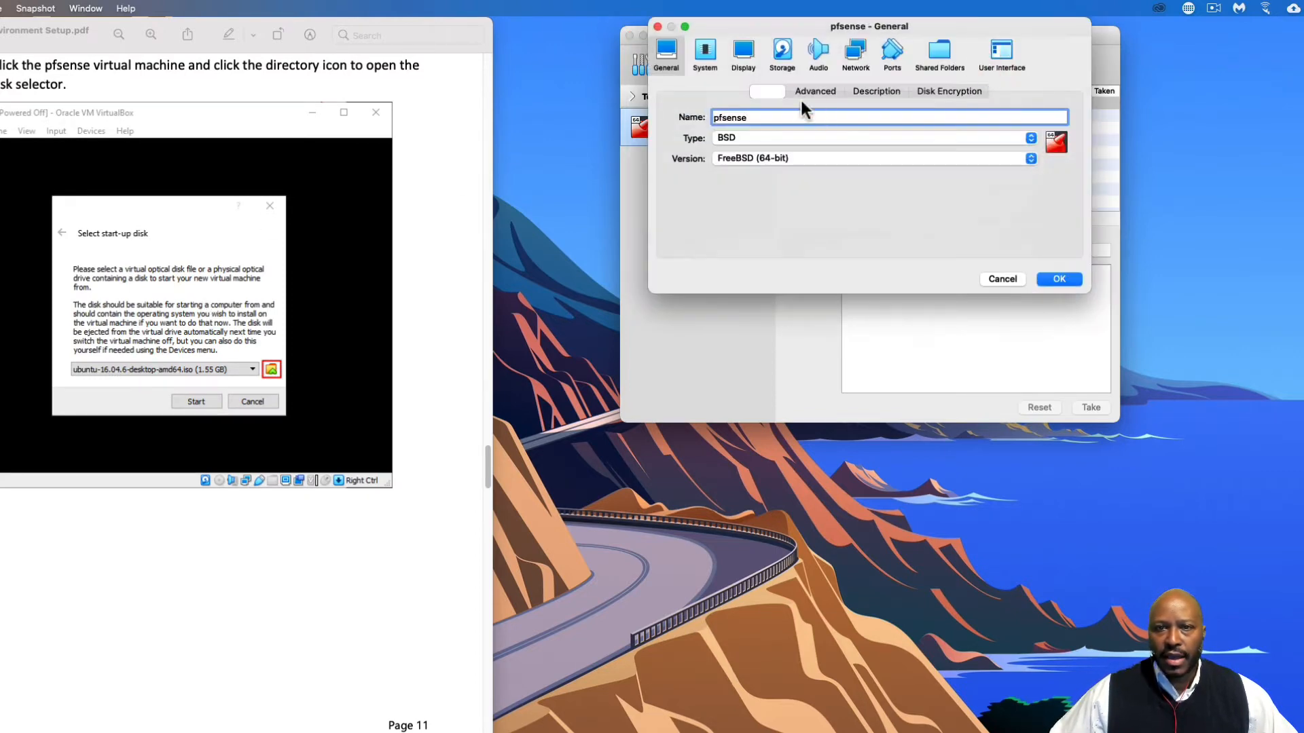
left_click(788, 54)
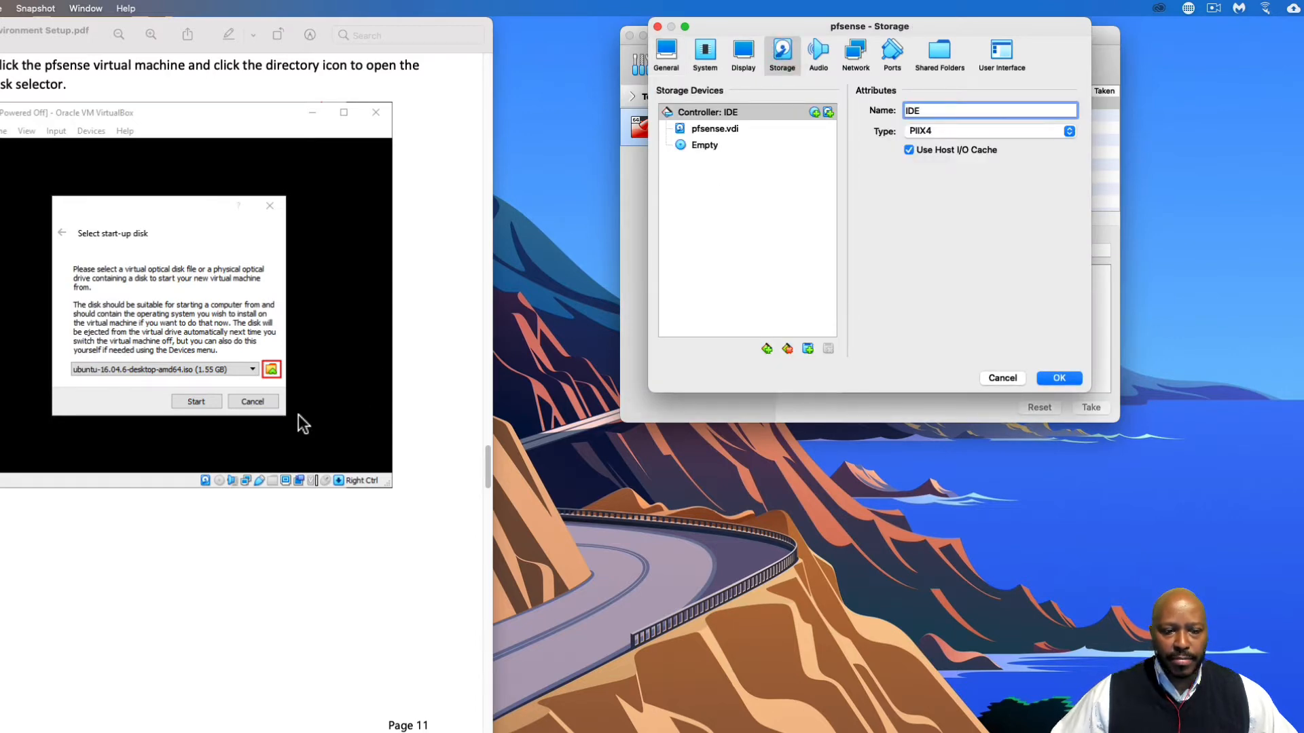
scroll(302, 417, "down", 5)
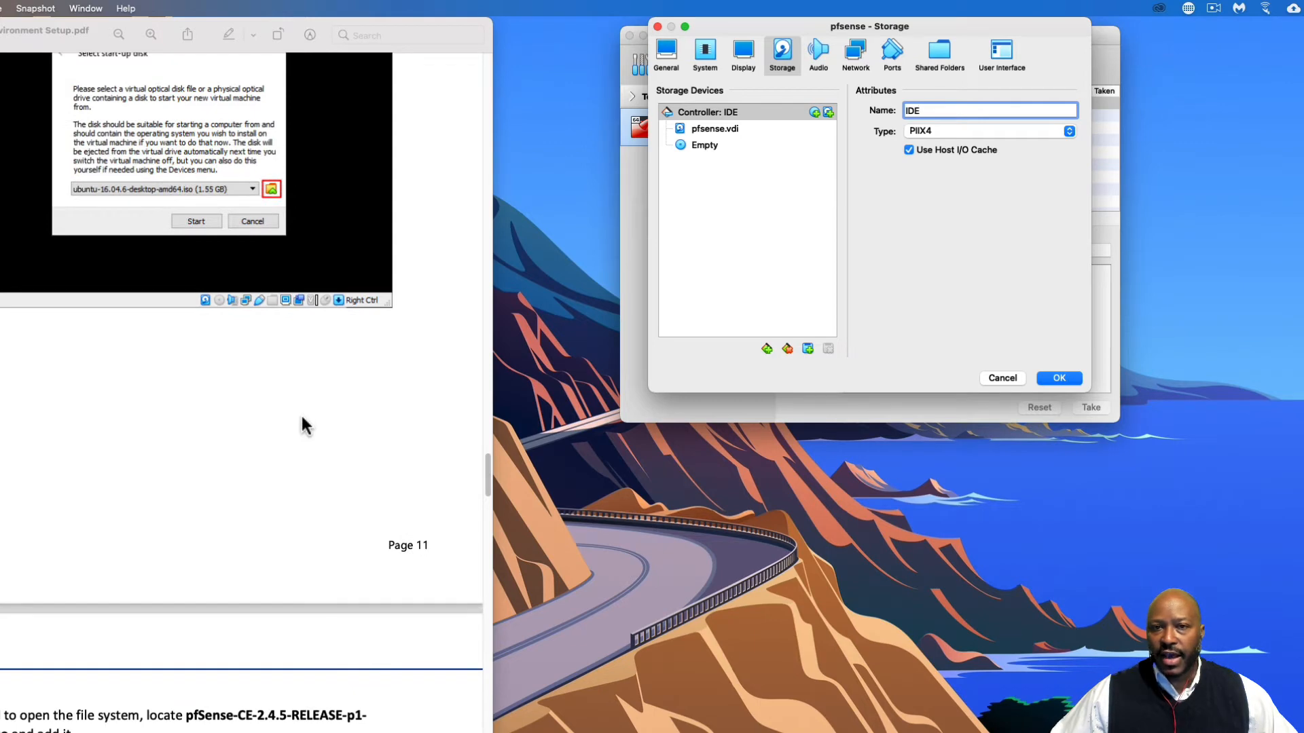
scroll(302, 416, "down", 13)
scroll(302, 419, "down", 2)
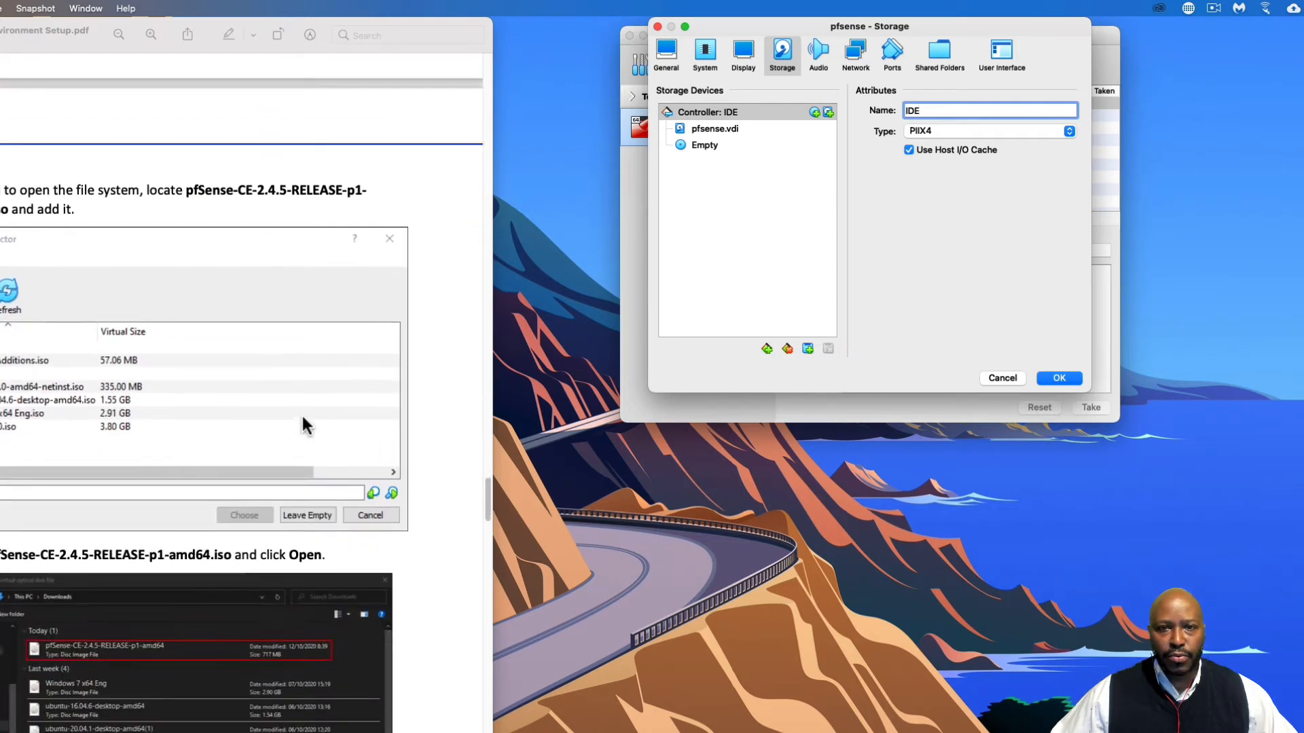
scroll(302, 419, "down", 1)
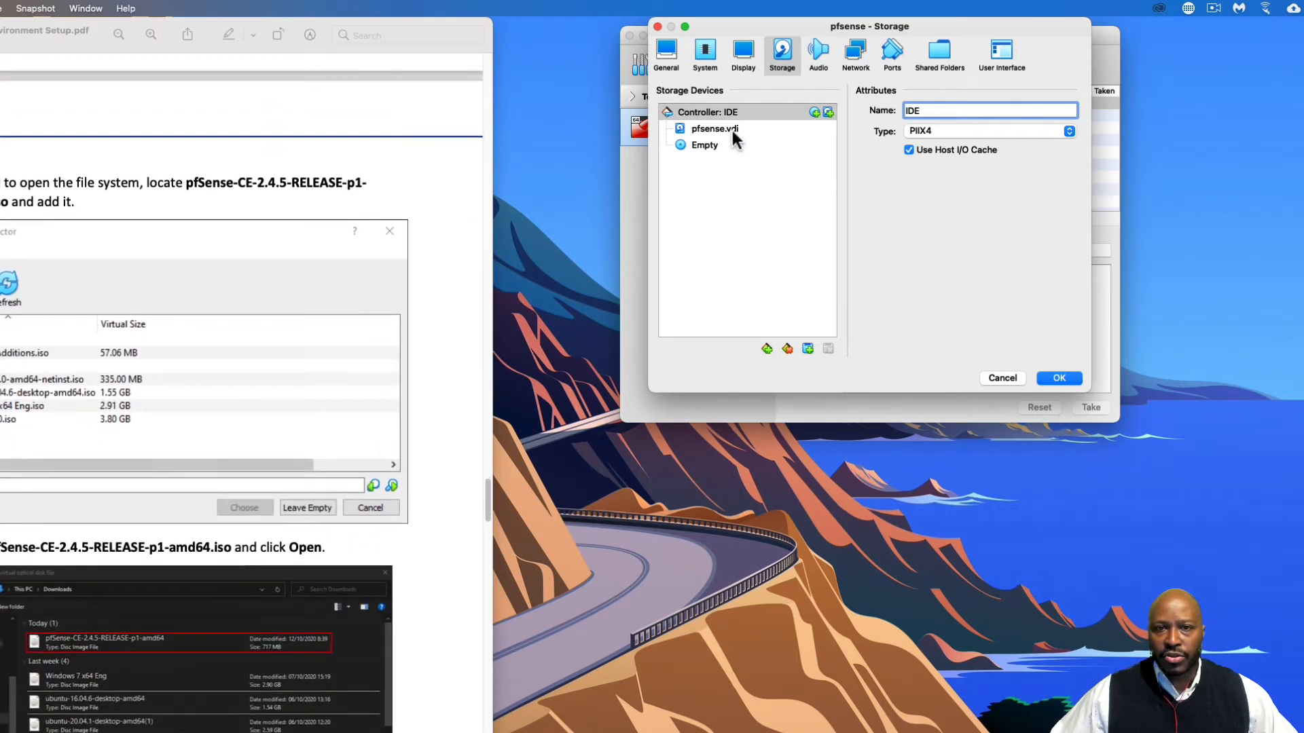
left_click(713, 143)
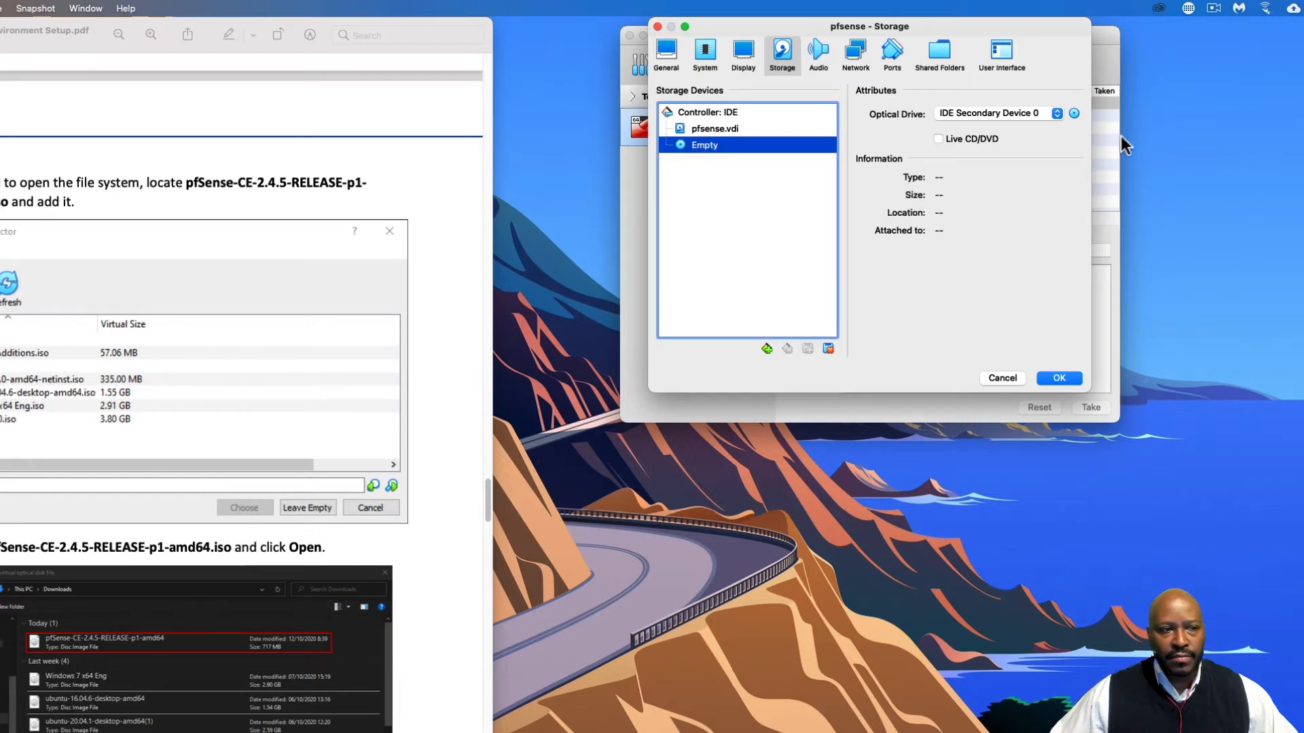
left_click(1074, 114)
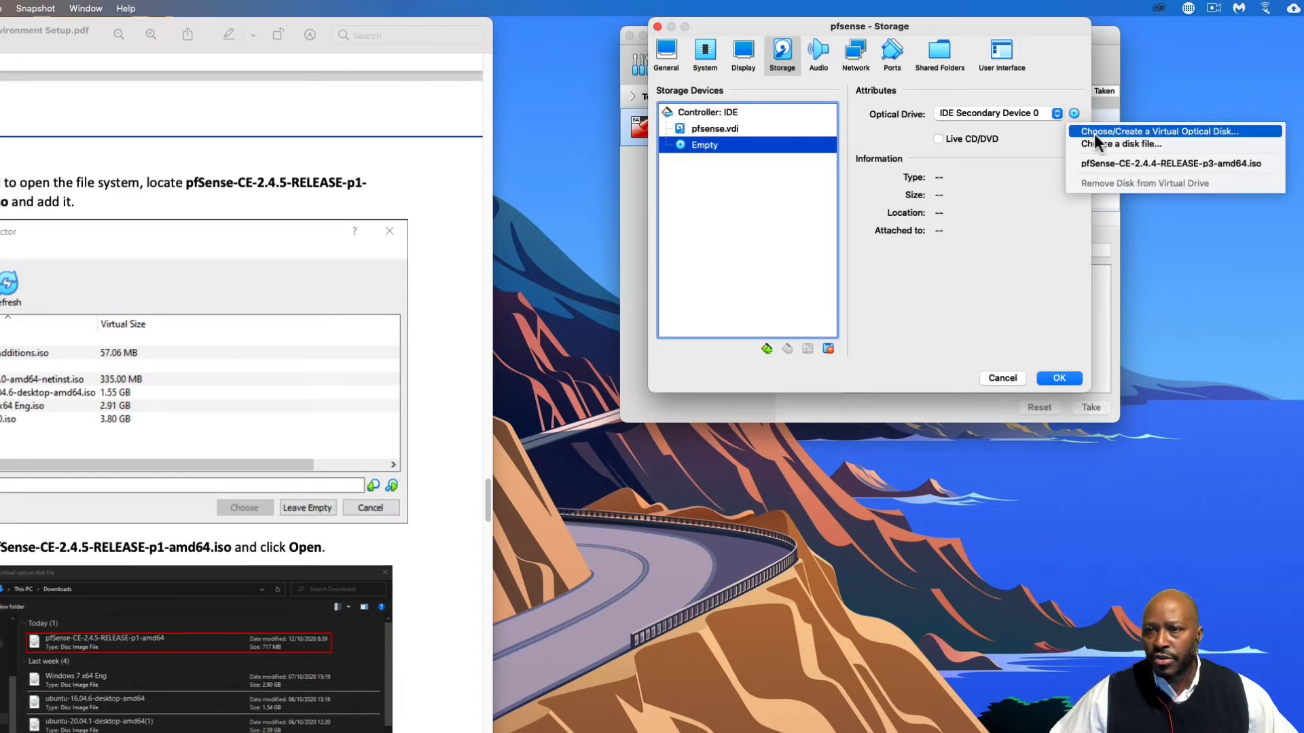
left_click(1094, 133)
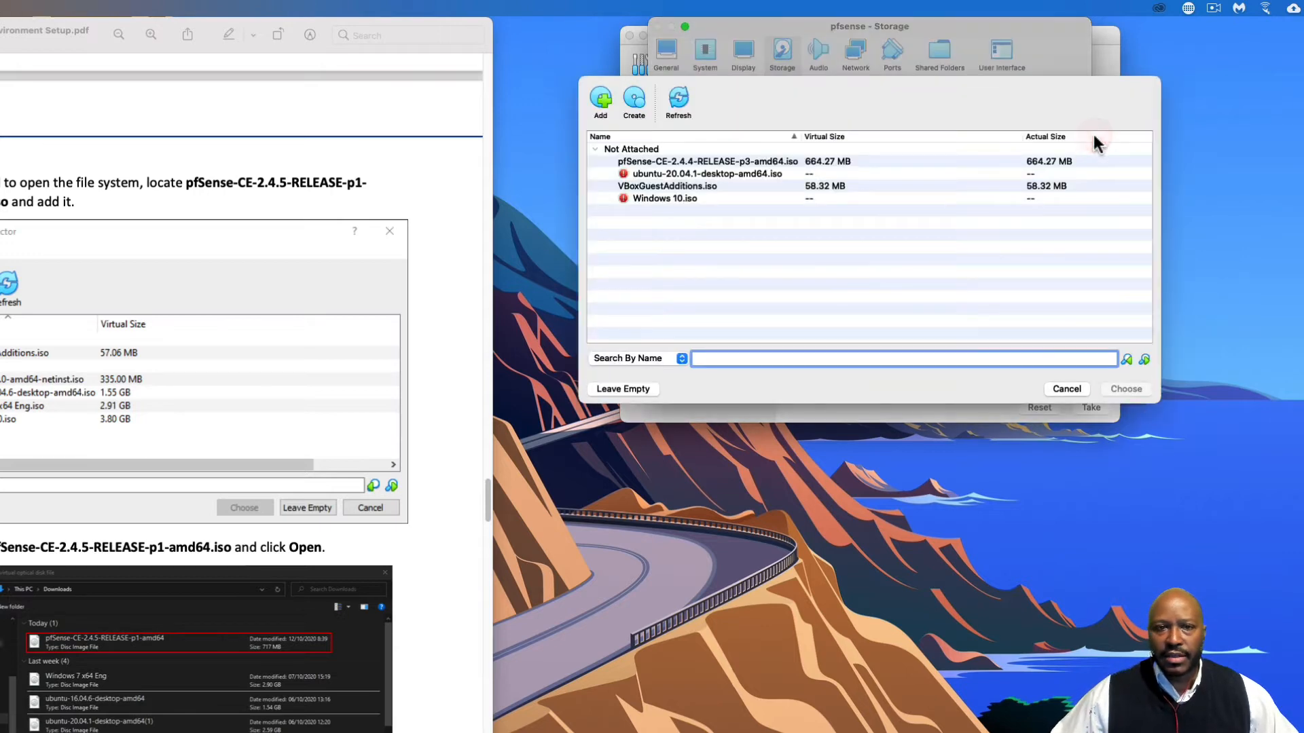
Add pfSense-CE-2.4.4-RELEASE-p3-amd64.iso from the Downloads folder and choose it as the optical drive's disk.
scroll(190, 277, "down", 3)
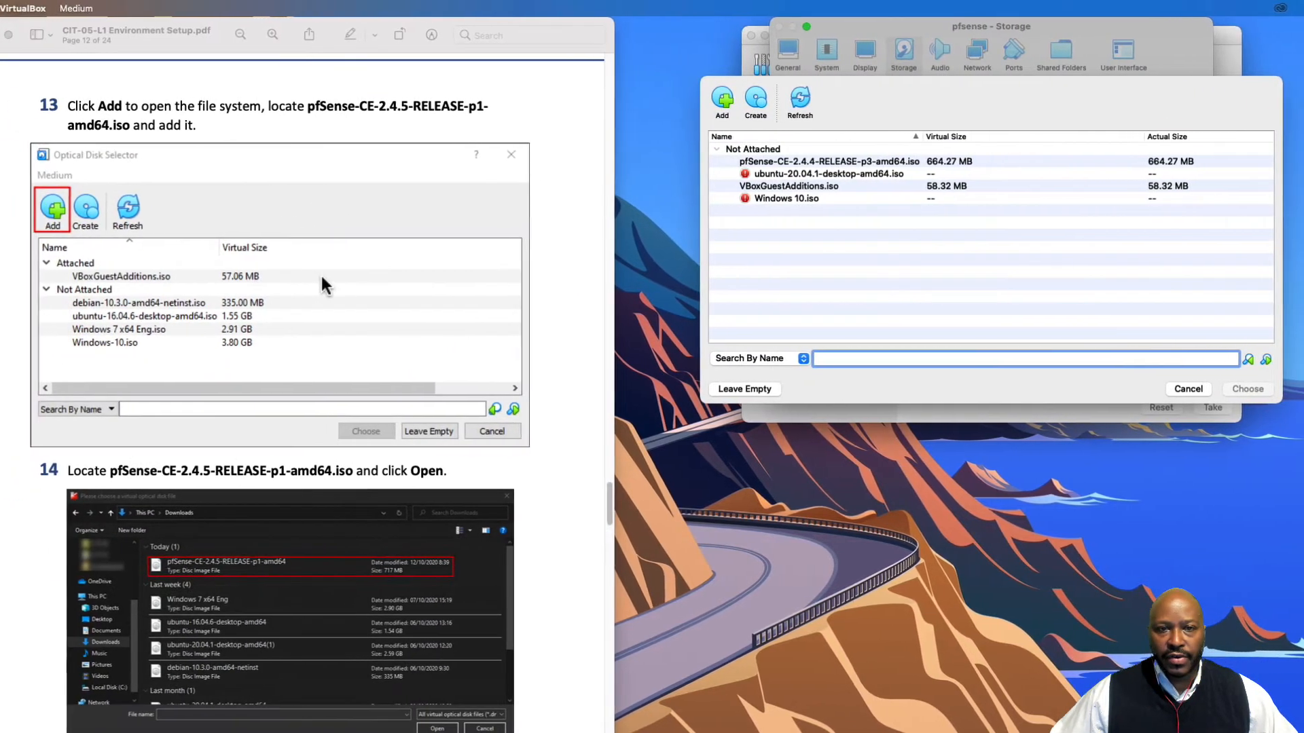
scroll(360, 273, "down", 1)
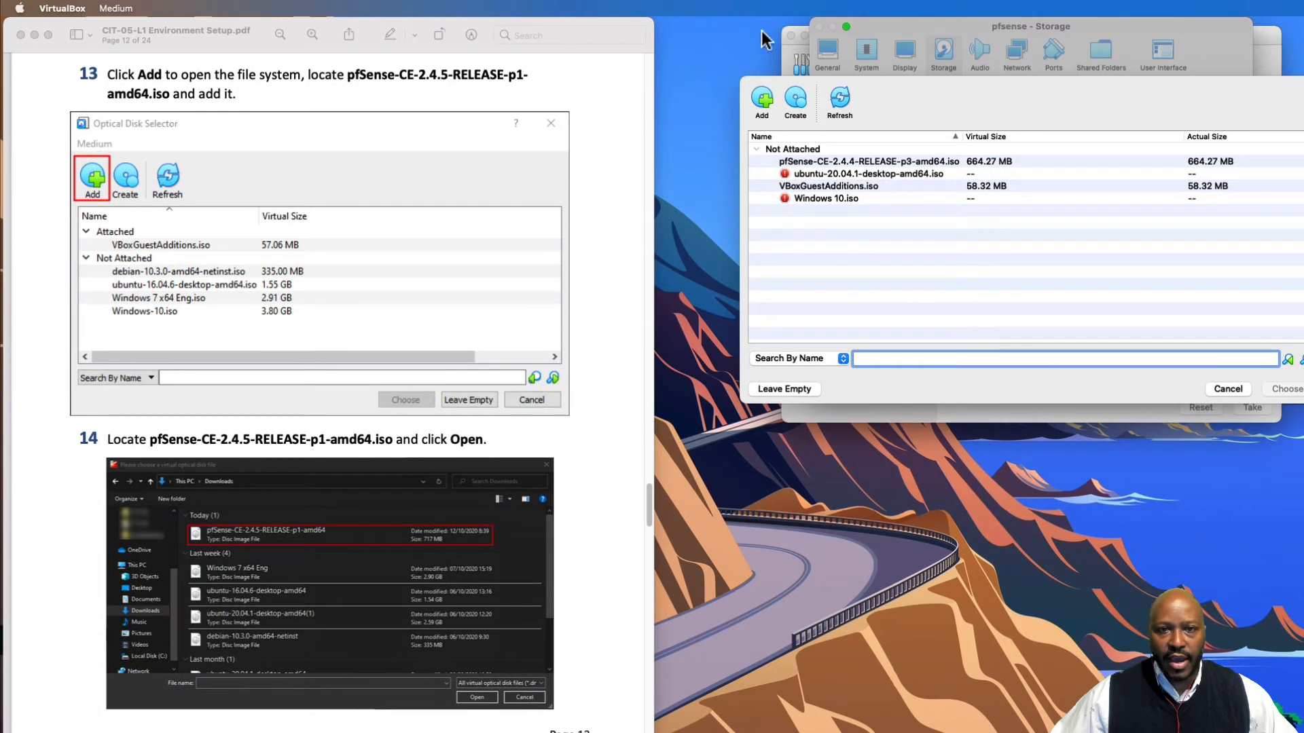
left_click(762, 101)
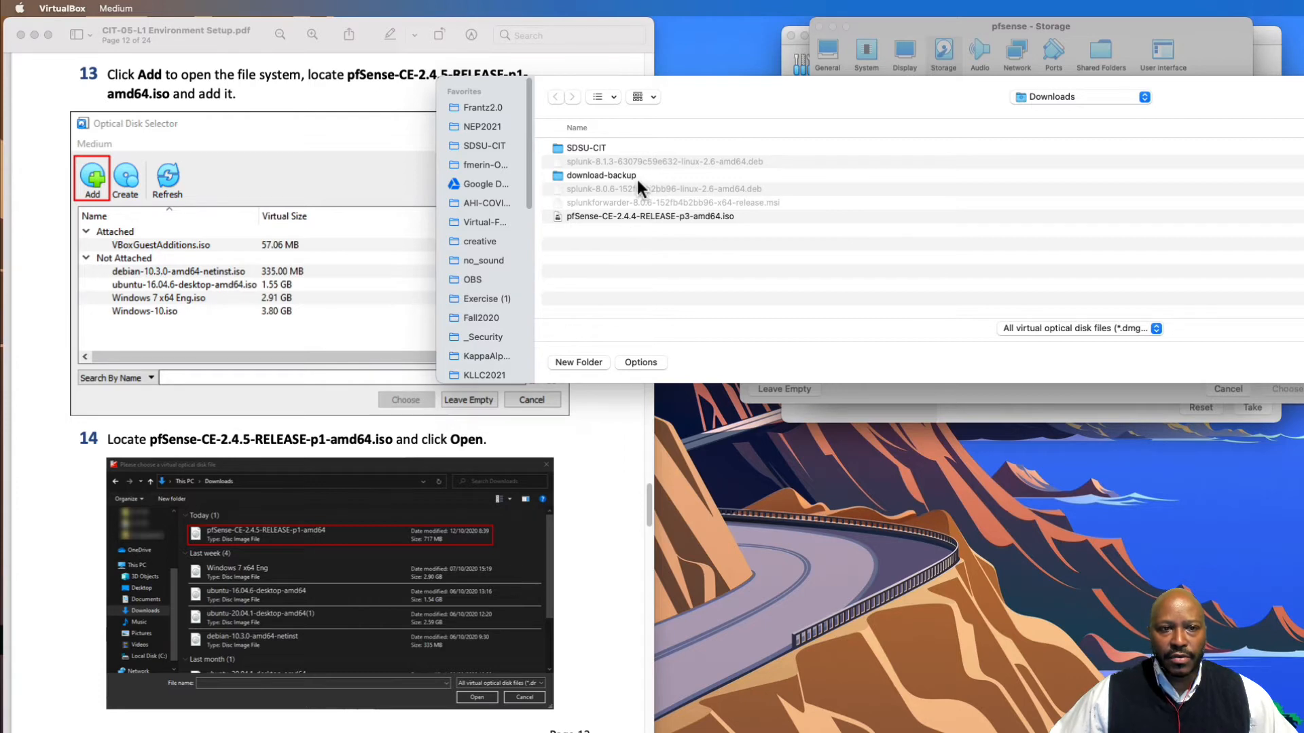
left_click(657, 214)
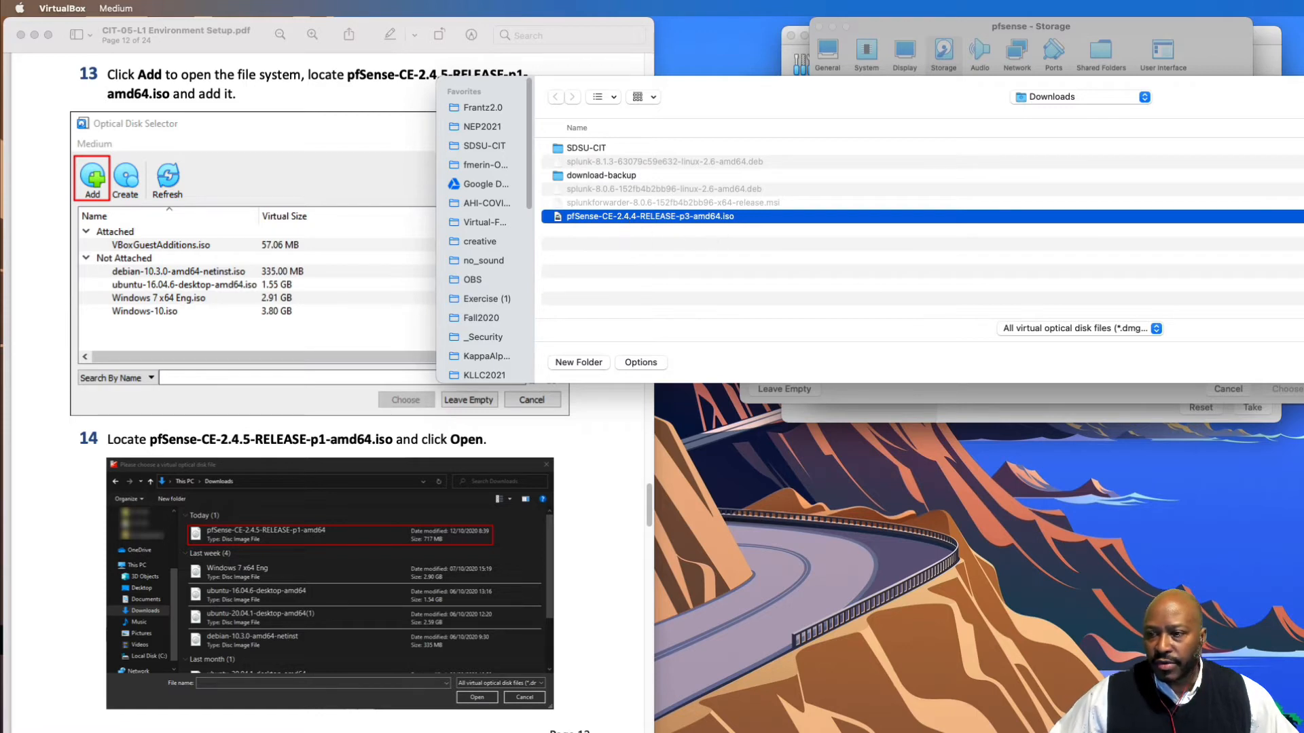
key("Return")
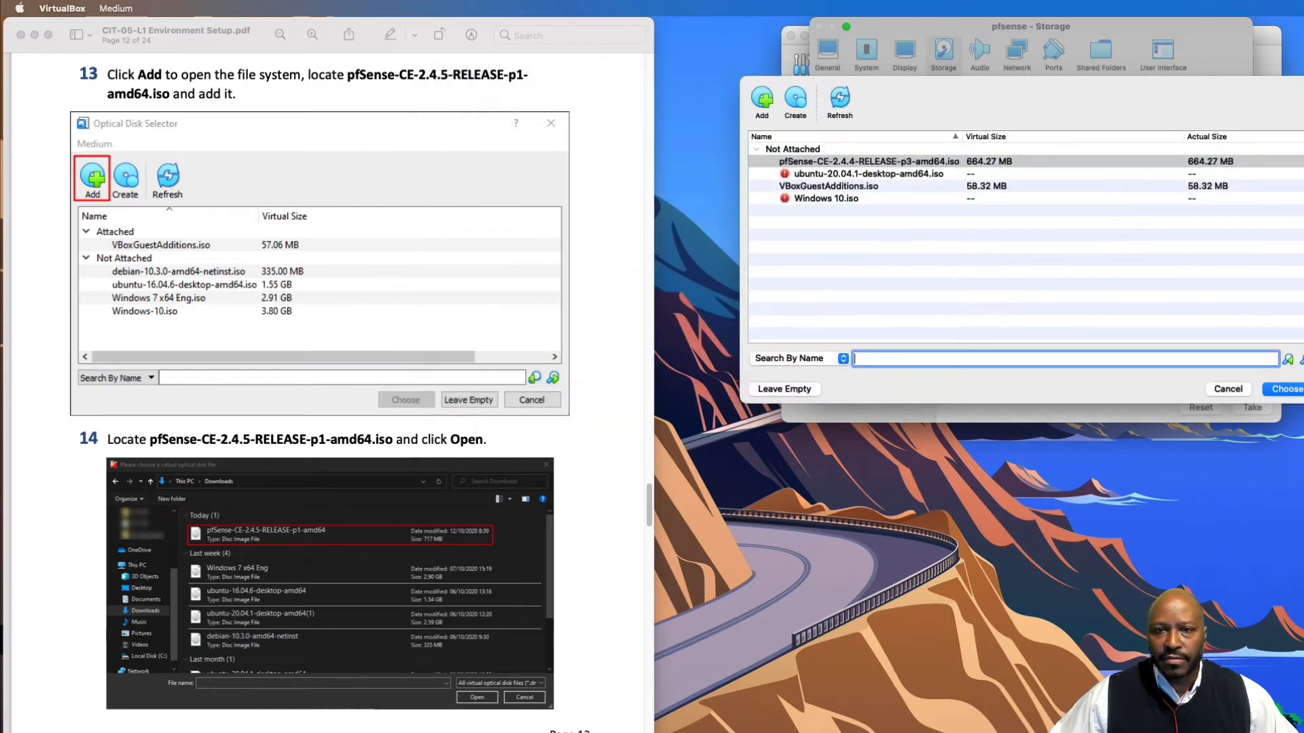
left_click(1294, 389)
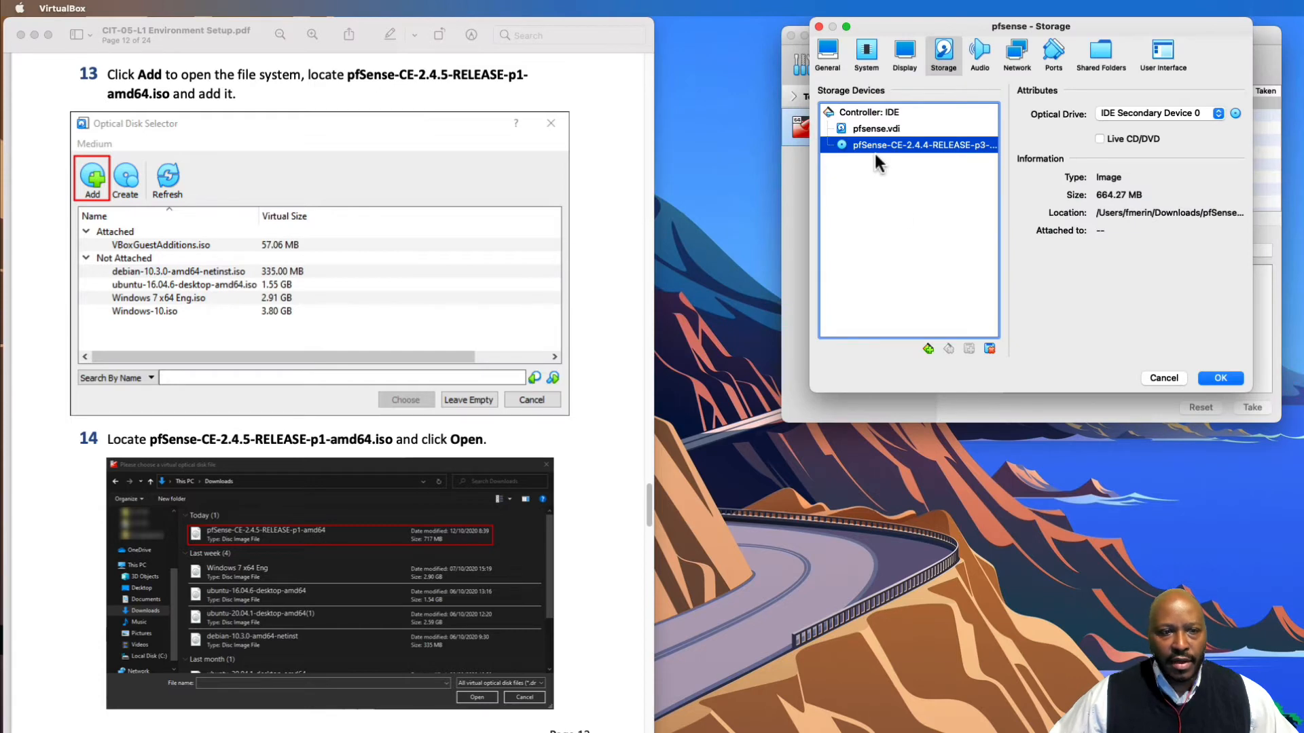
Save the pfsense machine's storage settings and consult lab instructions 15 and 16 on choosing the disk and starting the machine.
scroll(365, 597, "down", 2)
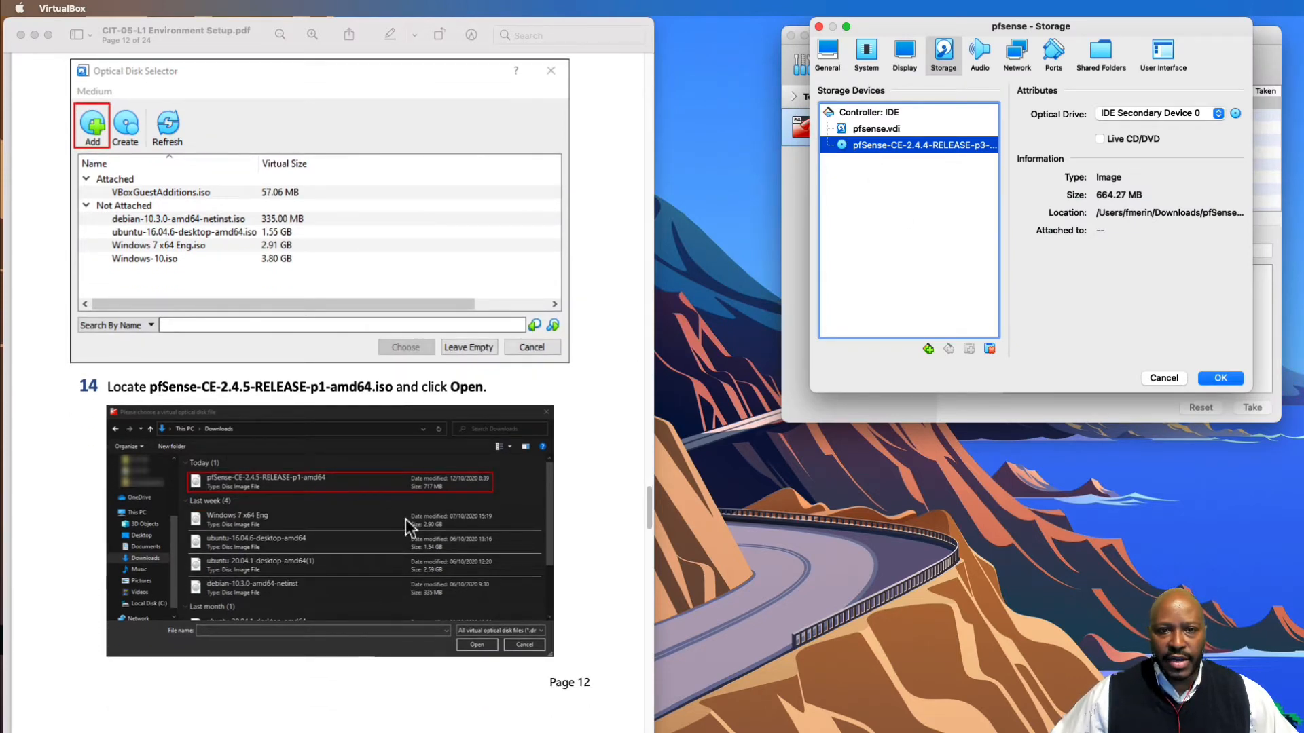
scroll(406, 518, "down", 10)
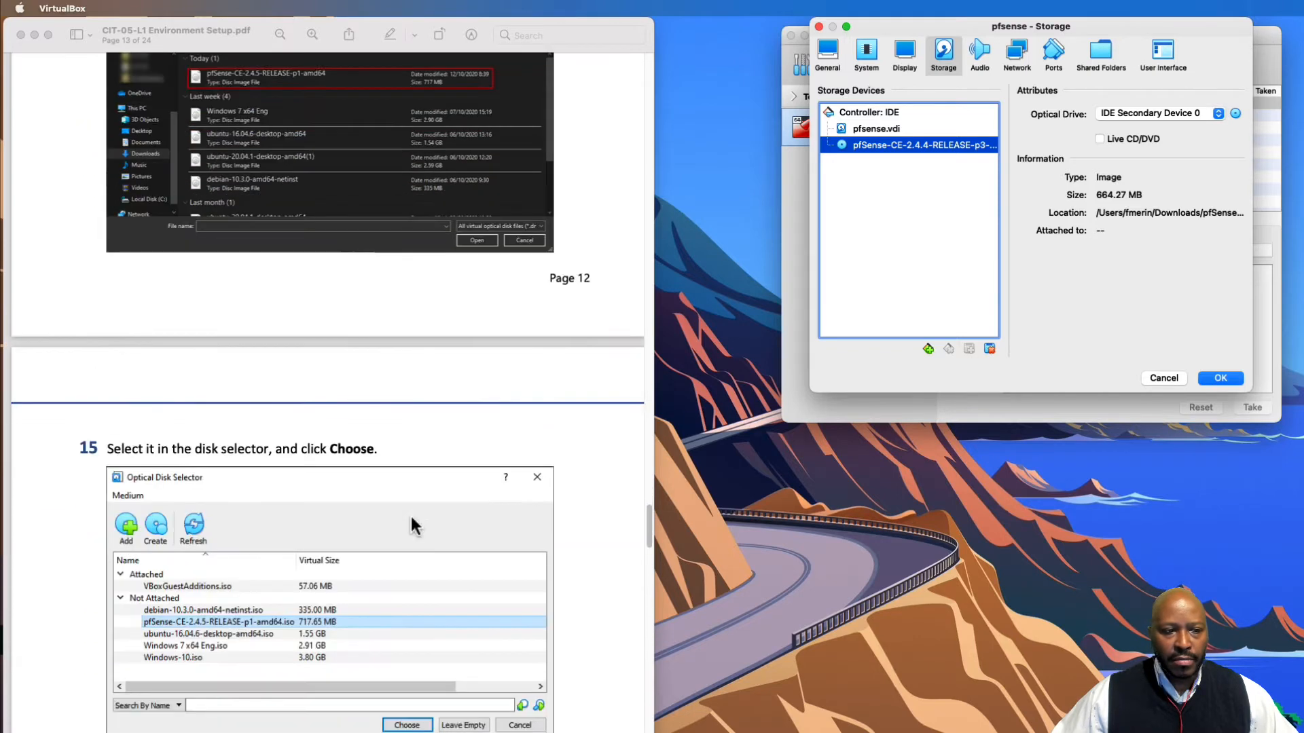
scroll(410, 516, "down", 3)
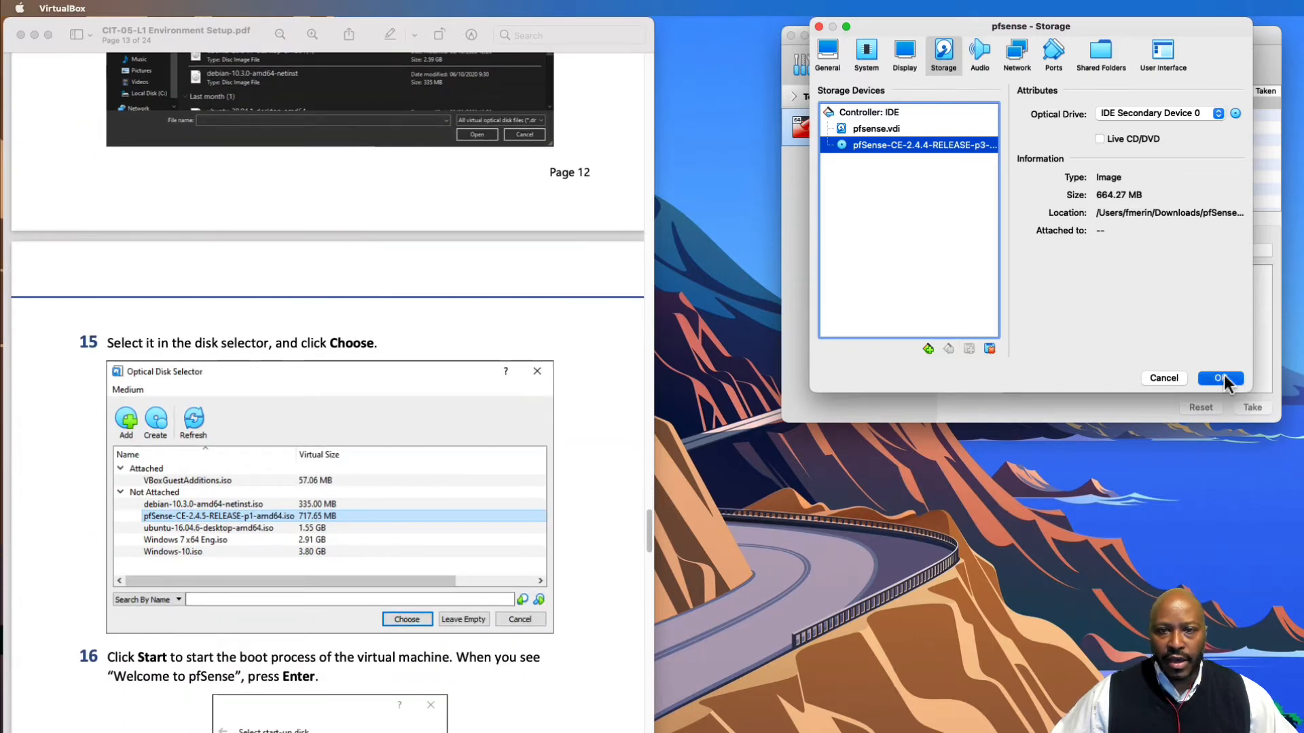
left_click(1221, 378)
scroll(320, 536, "down", 5)
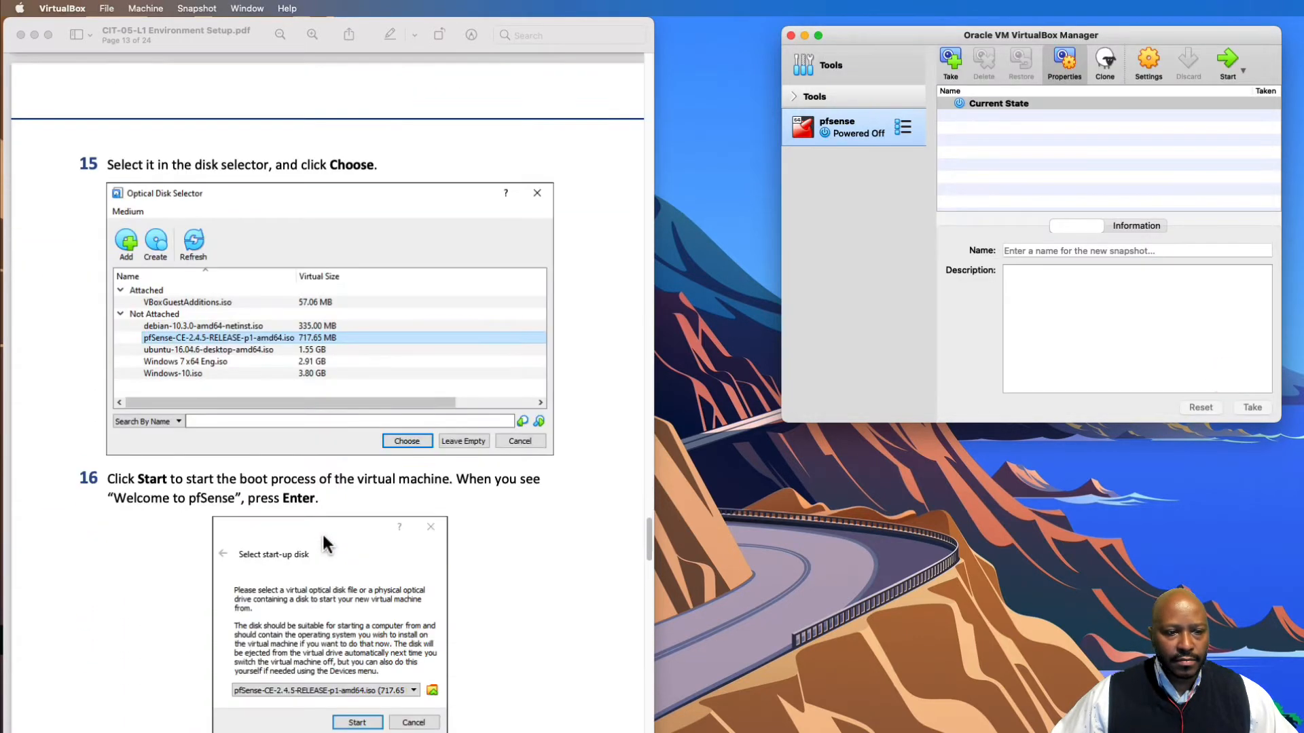
scroll(323, 543, "down", 5)
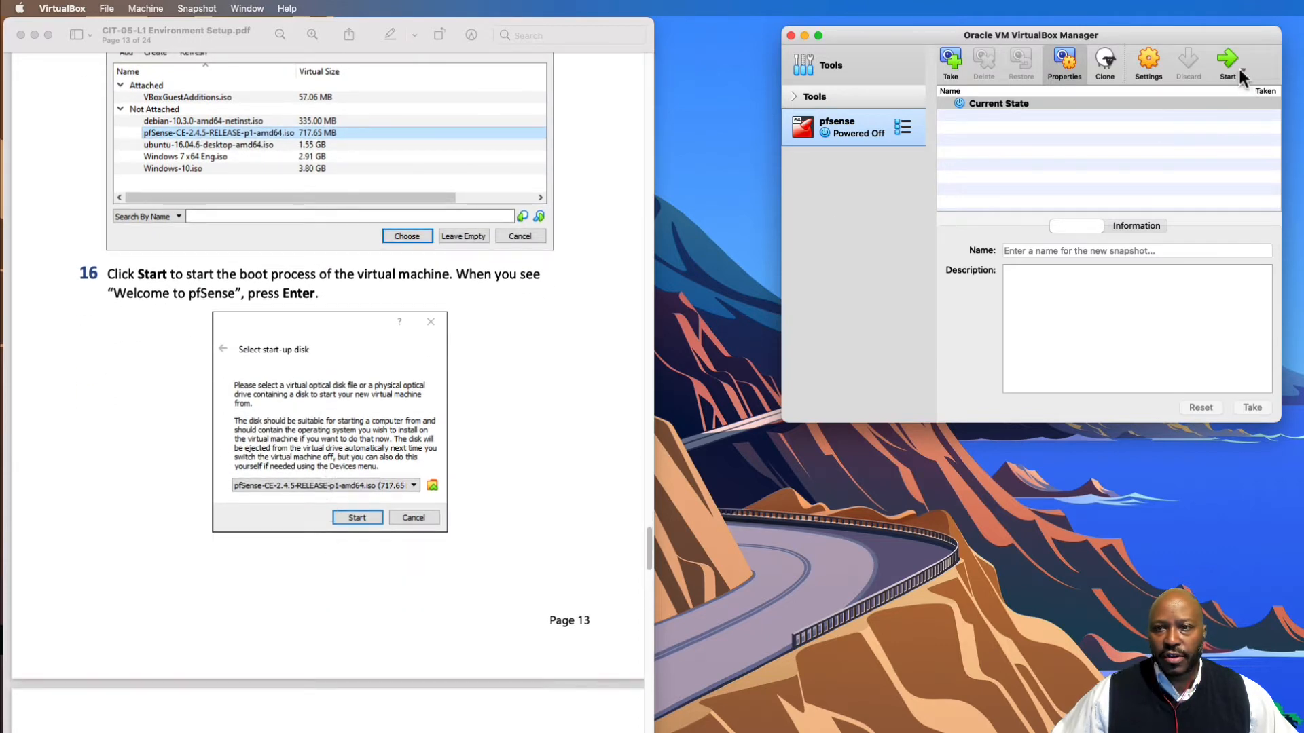
Start the pfsense machine with pfSense-CE-2.4.4-RELEASE-p3-amd64.iso as its start-up disk.
left_click(1233, 66)
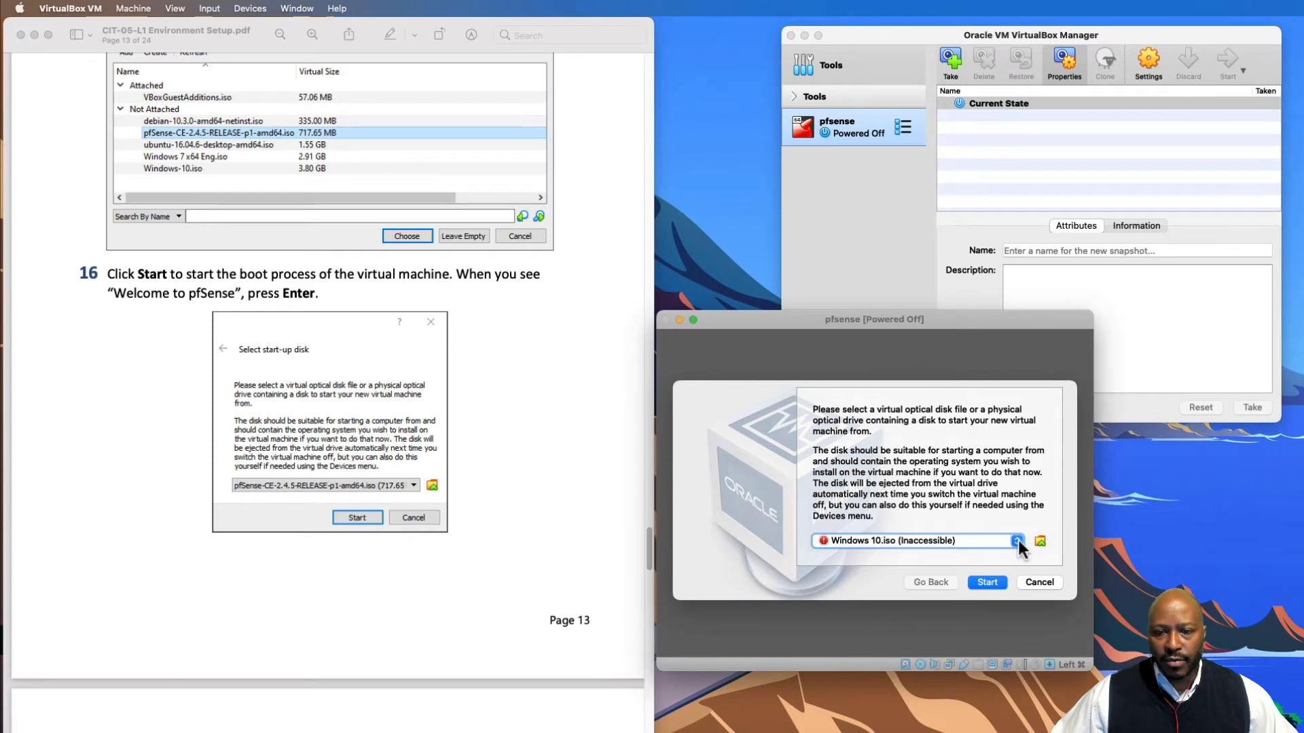
left_click(1017, 541)
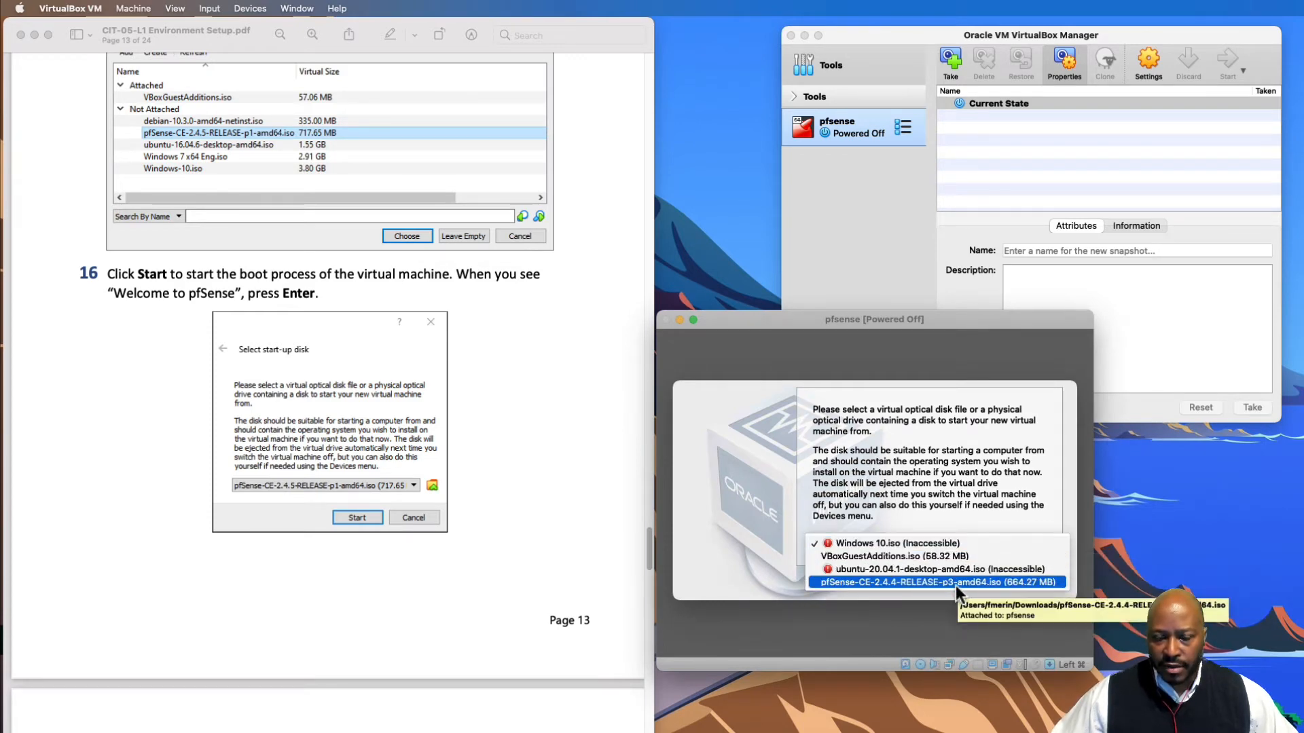
left_click(881, 584)
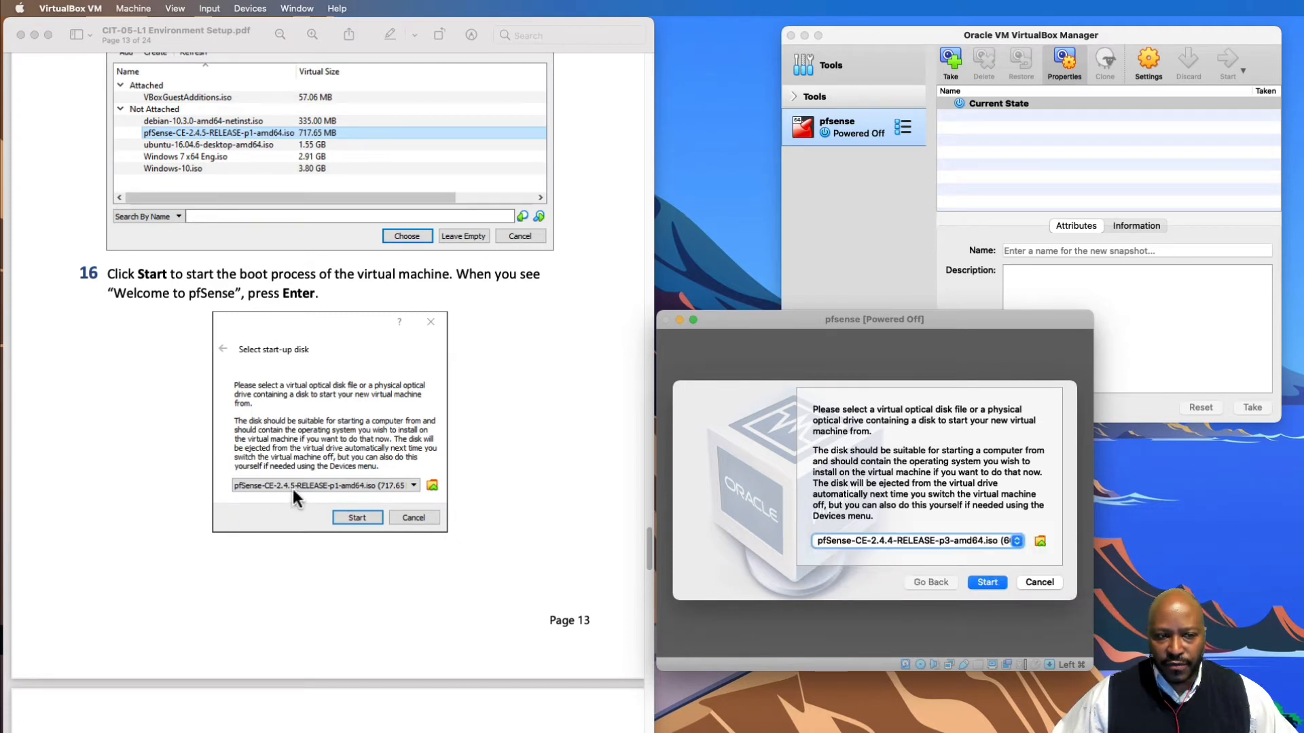
scroll(457, 603, "down", 10)
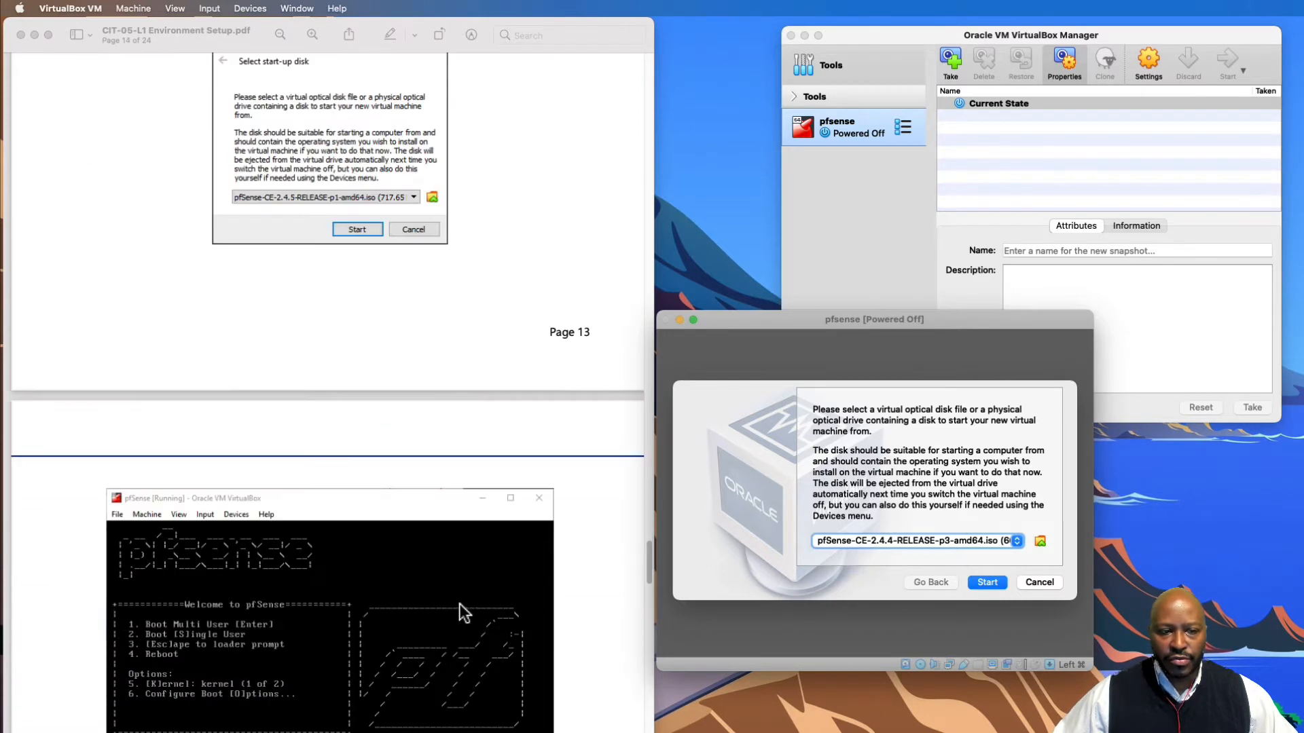
left_click(986, 583)
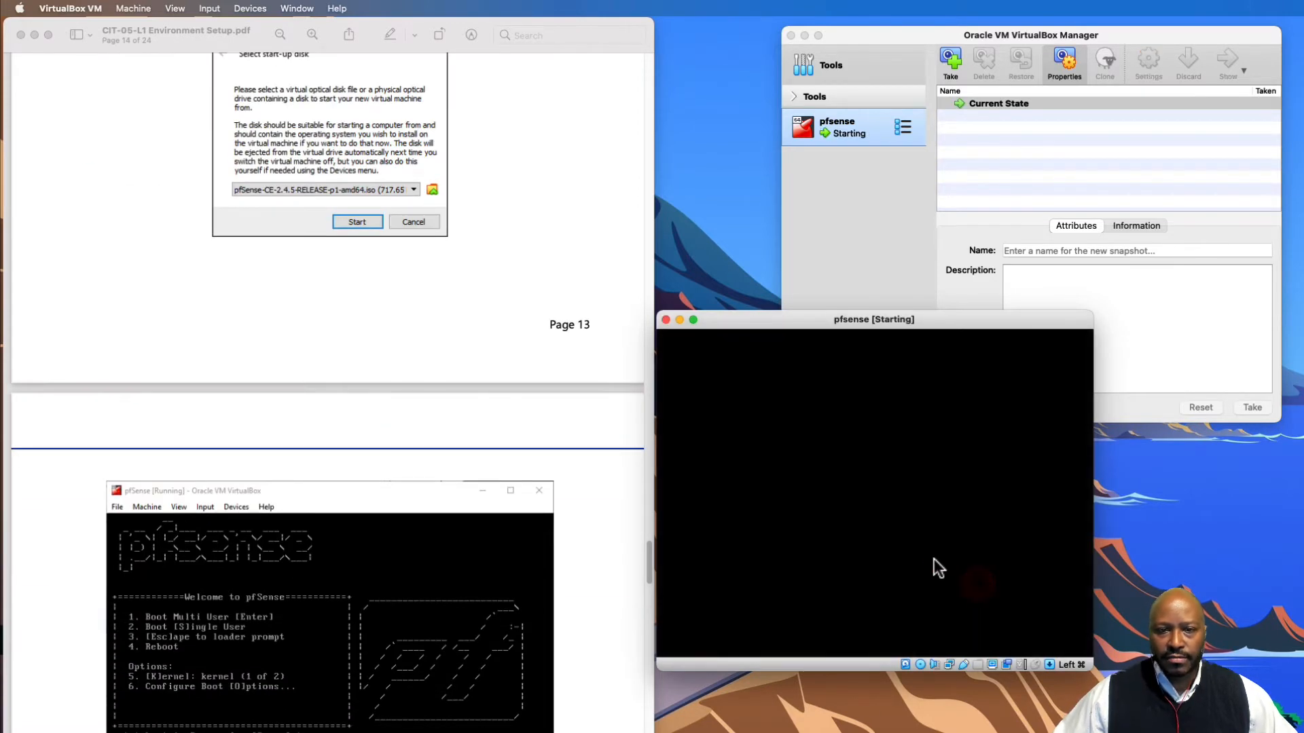
Reposition and enlarge the pfsense machine's window beside the lab PDF, and minimize the VirtualBox Manager window.
left_click_drag(987, 320, 1005, 417)
scroll(533, 445, "down", 2)
scroll(533, 441, "down", 6)
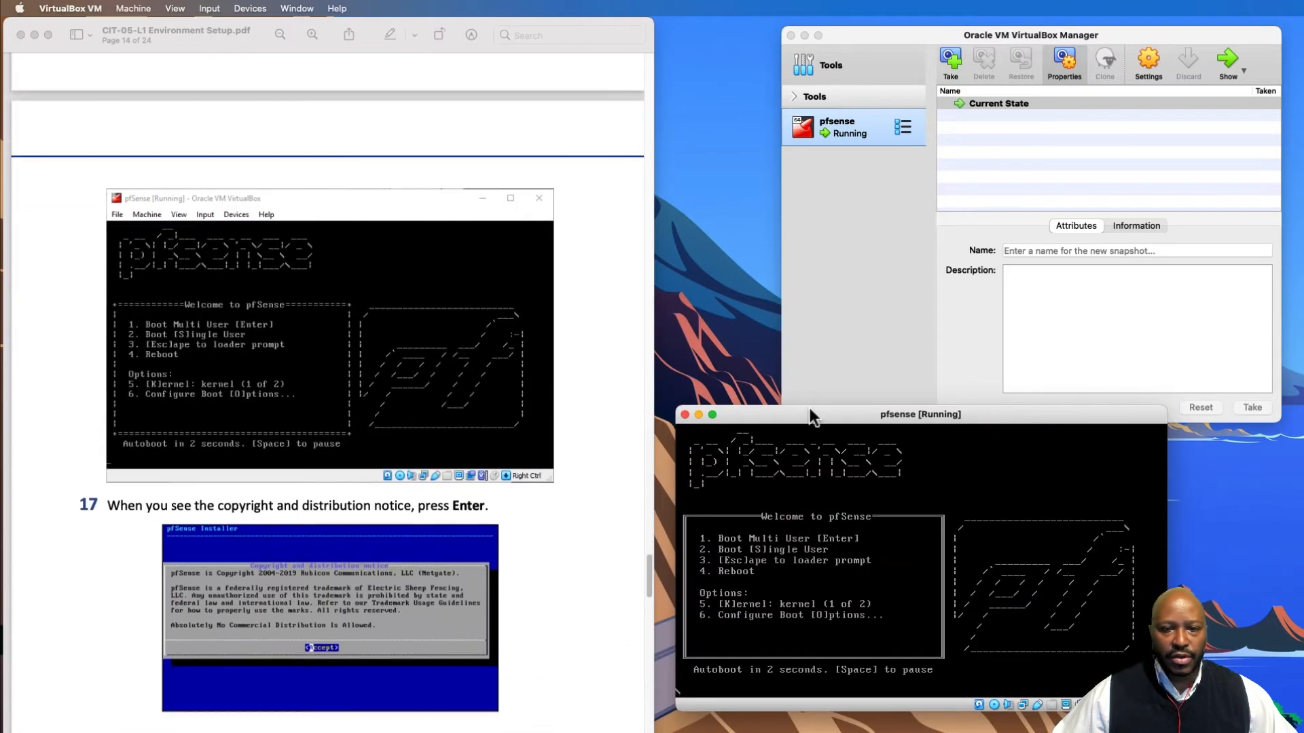
left_click_drag(879, 416, 874, 169)
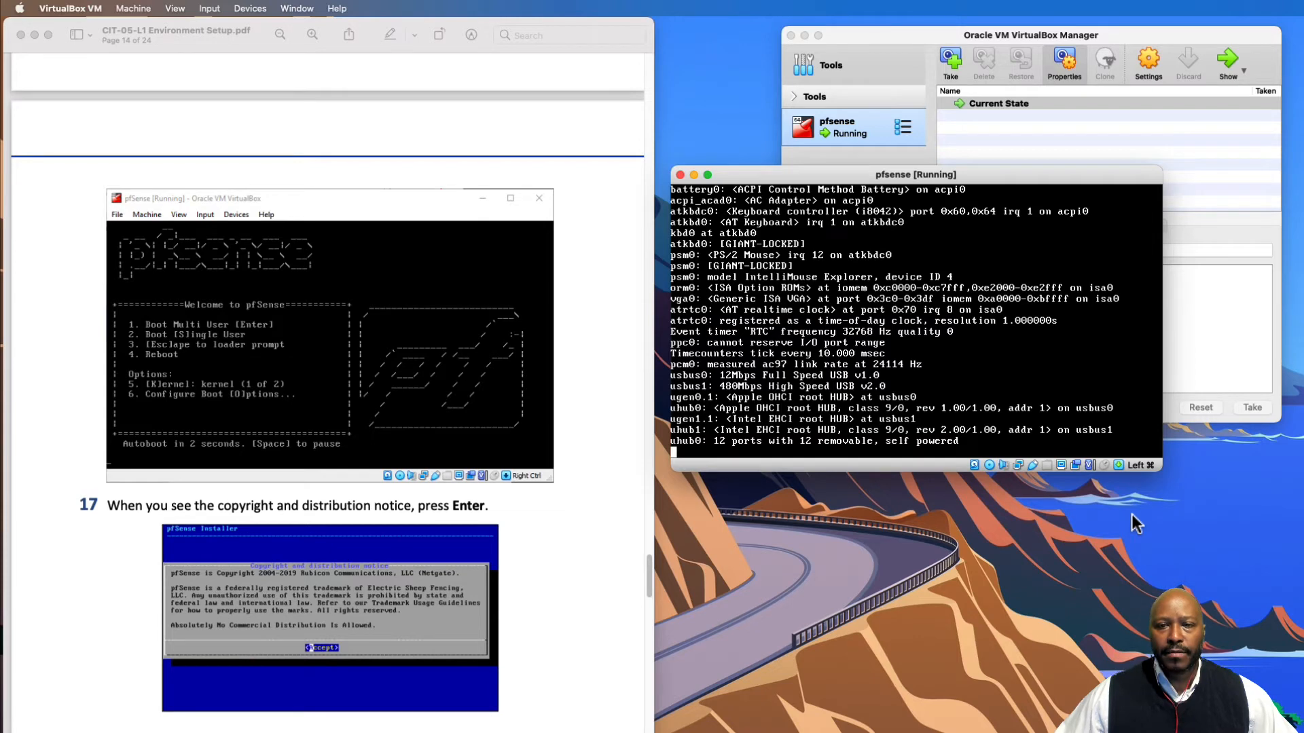
left_click_drag(1158, 466, 1301, 609)
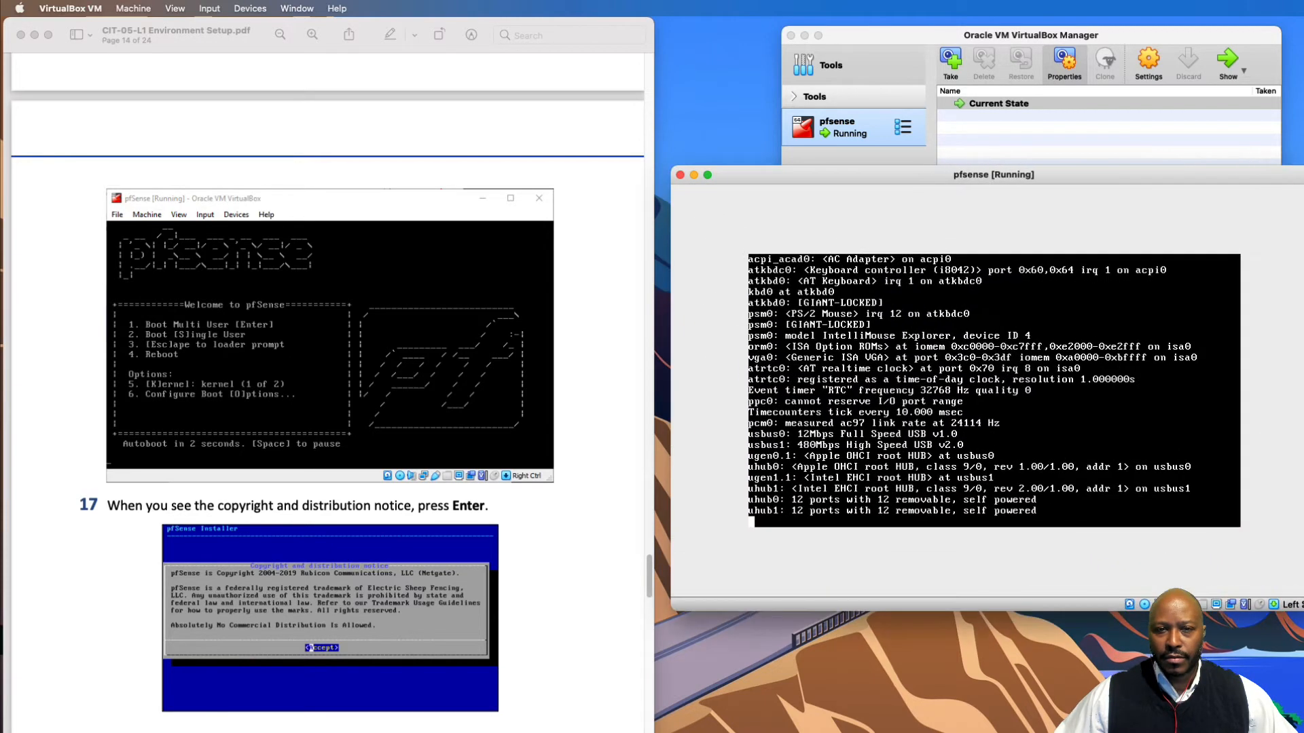
left_click_drag(869, 34, 1288, 78)
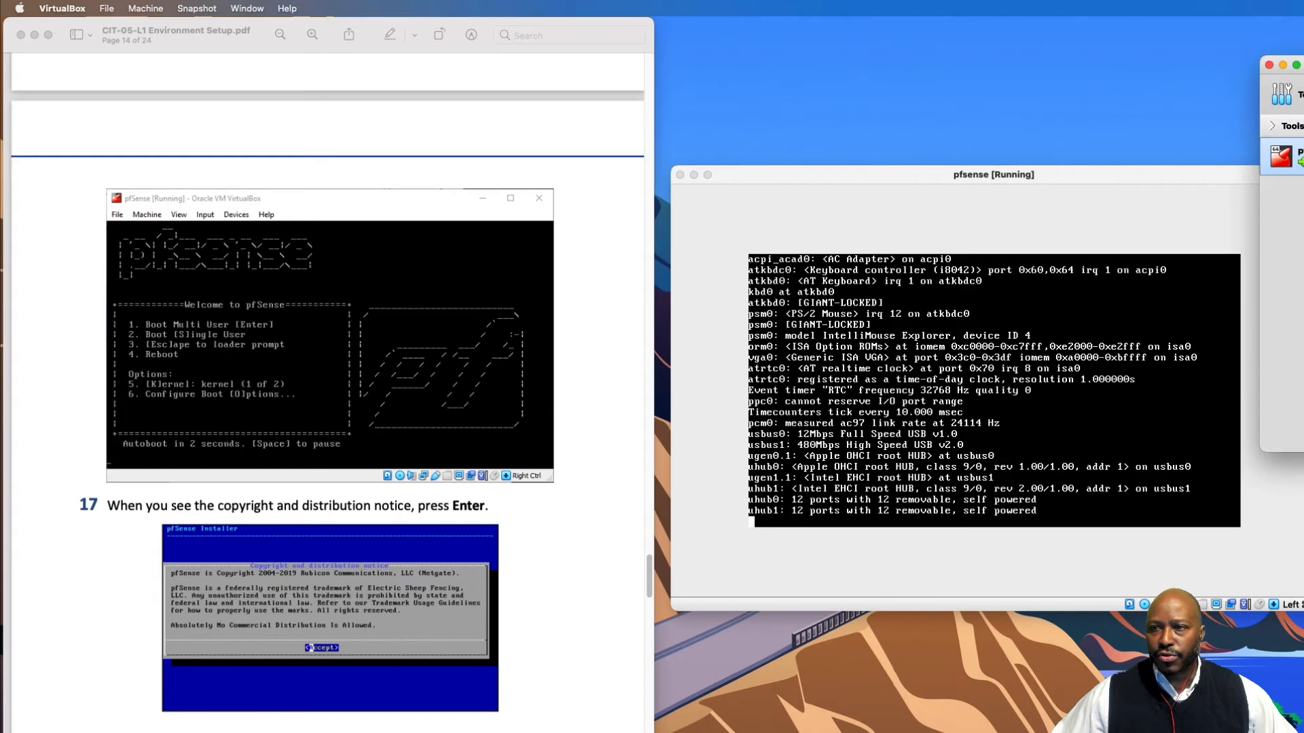
left_click(1282, 65)
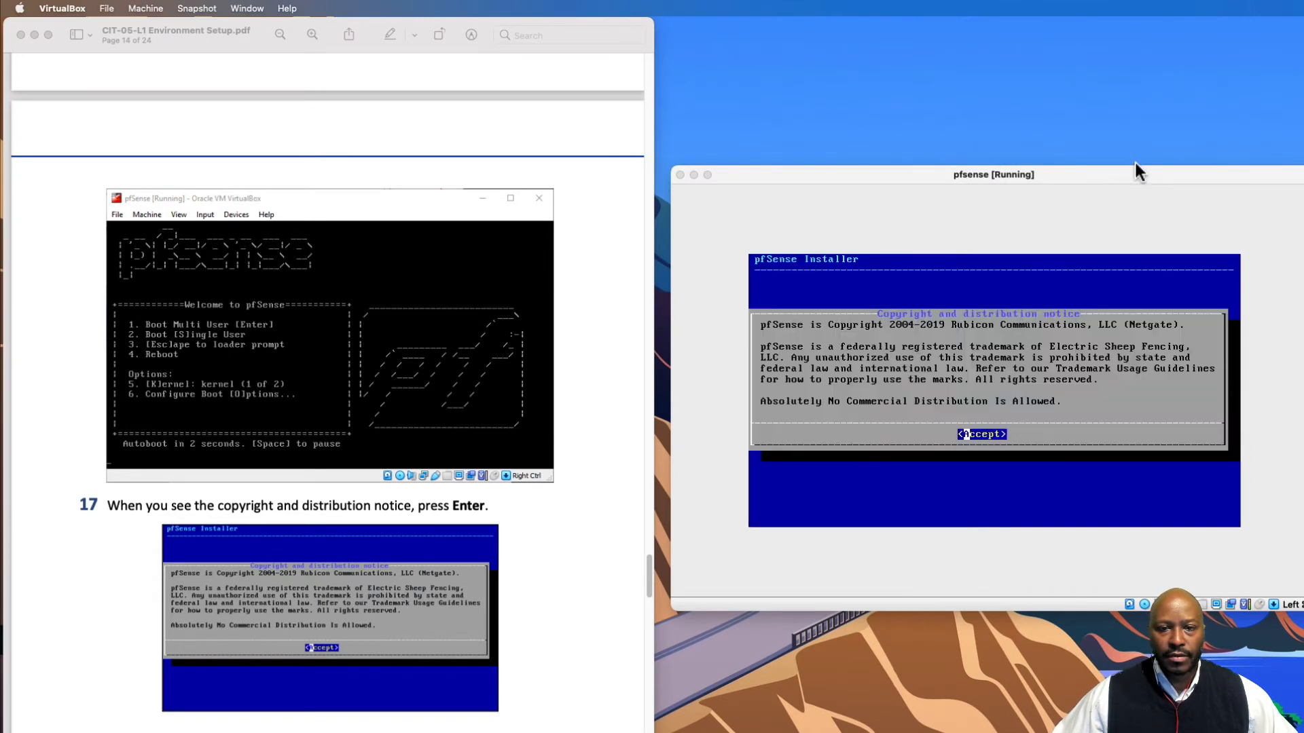
Accept the pfSense installer's copyright and distribution notice and choose Install on the welcome screen.
scroll(547, 665, "down", 5)
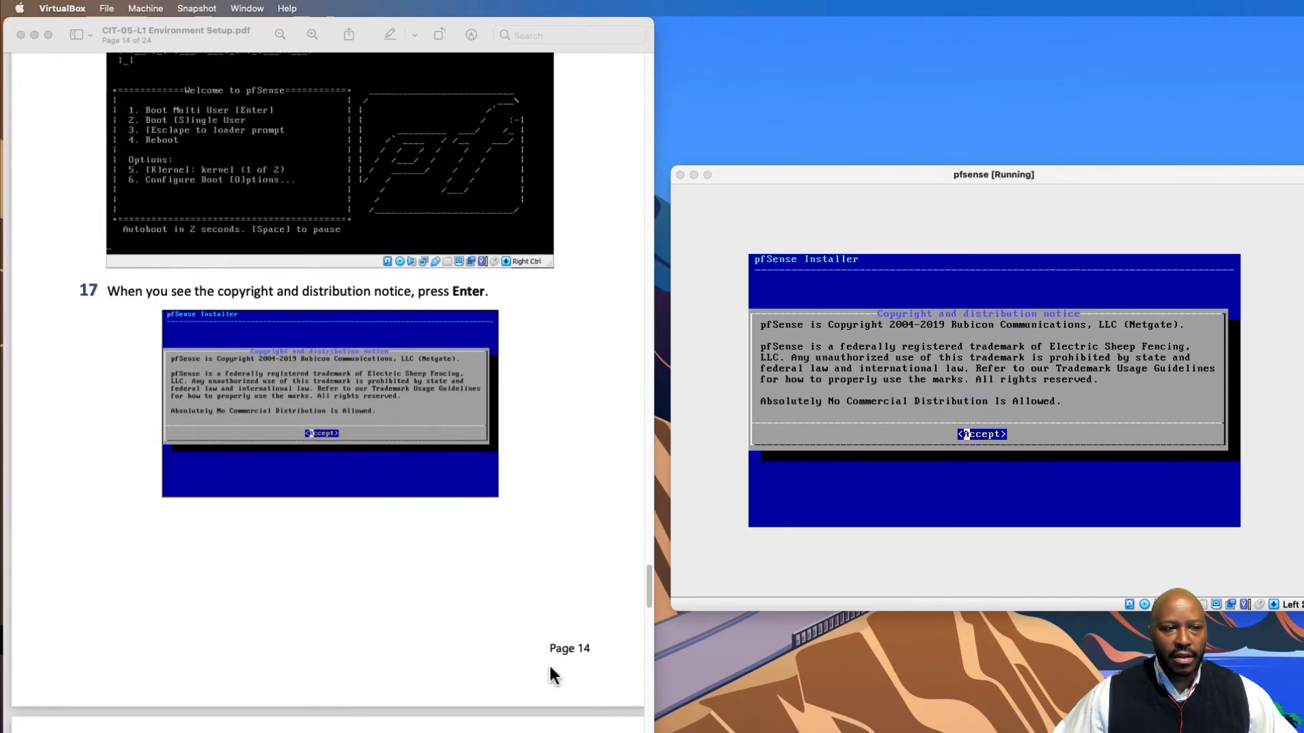
scroll(543, 658, "down", 1)
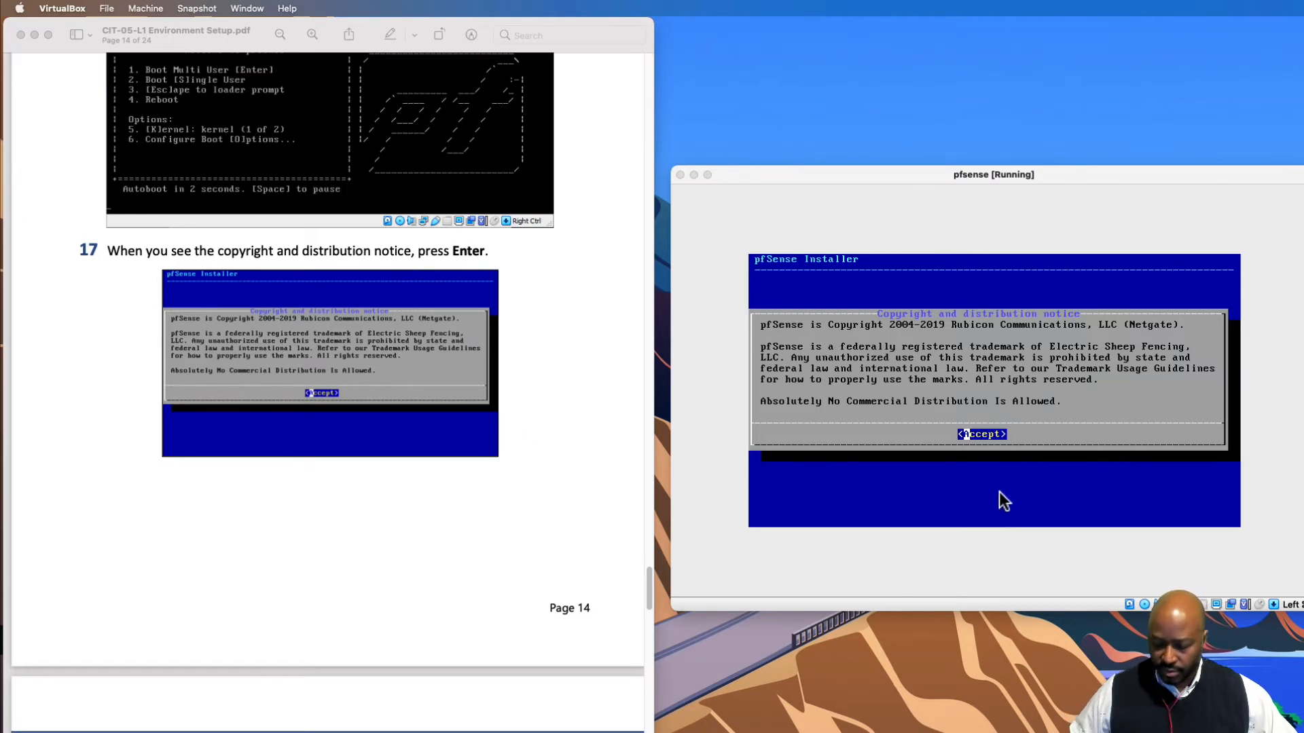
left_click(1063, 549)
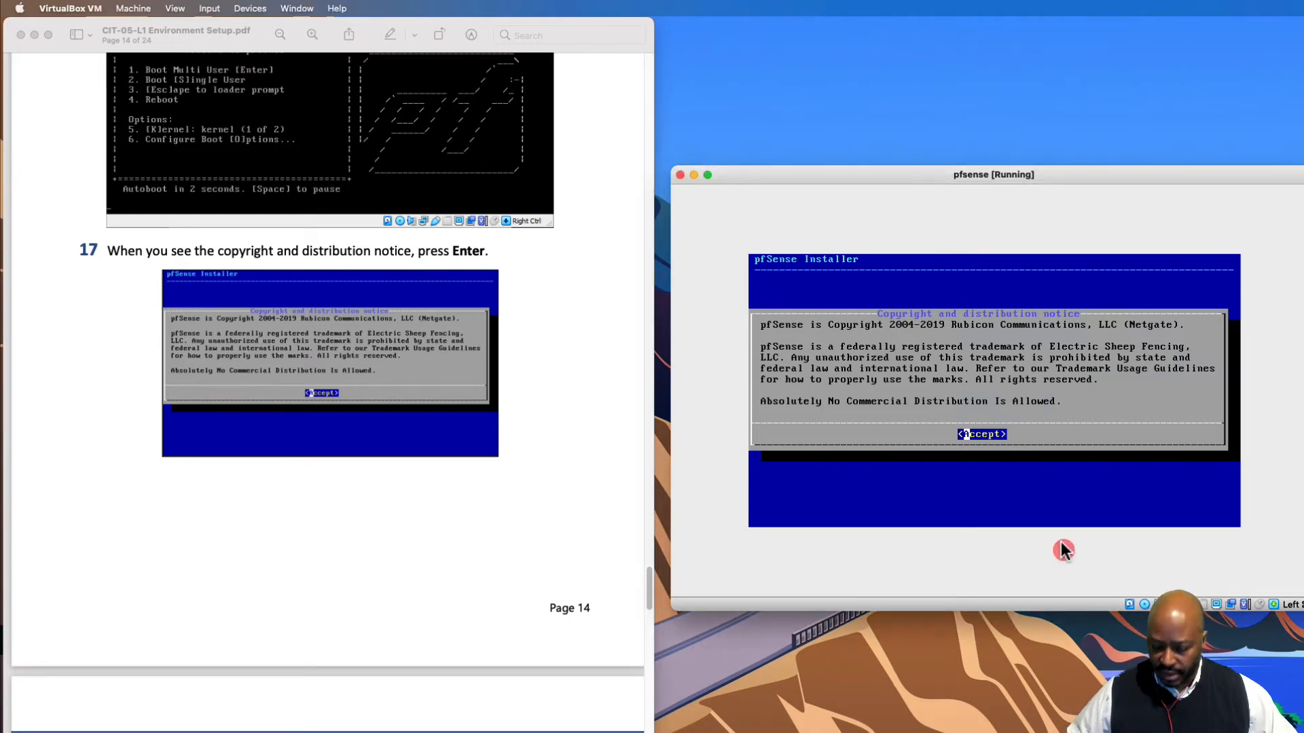
key("Return")
scroll(553, 704, "down", 6)
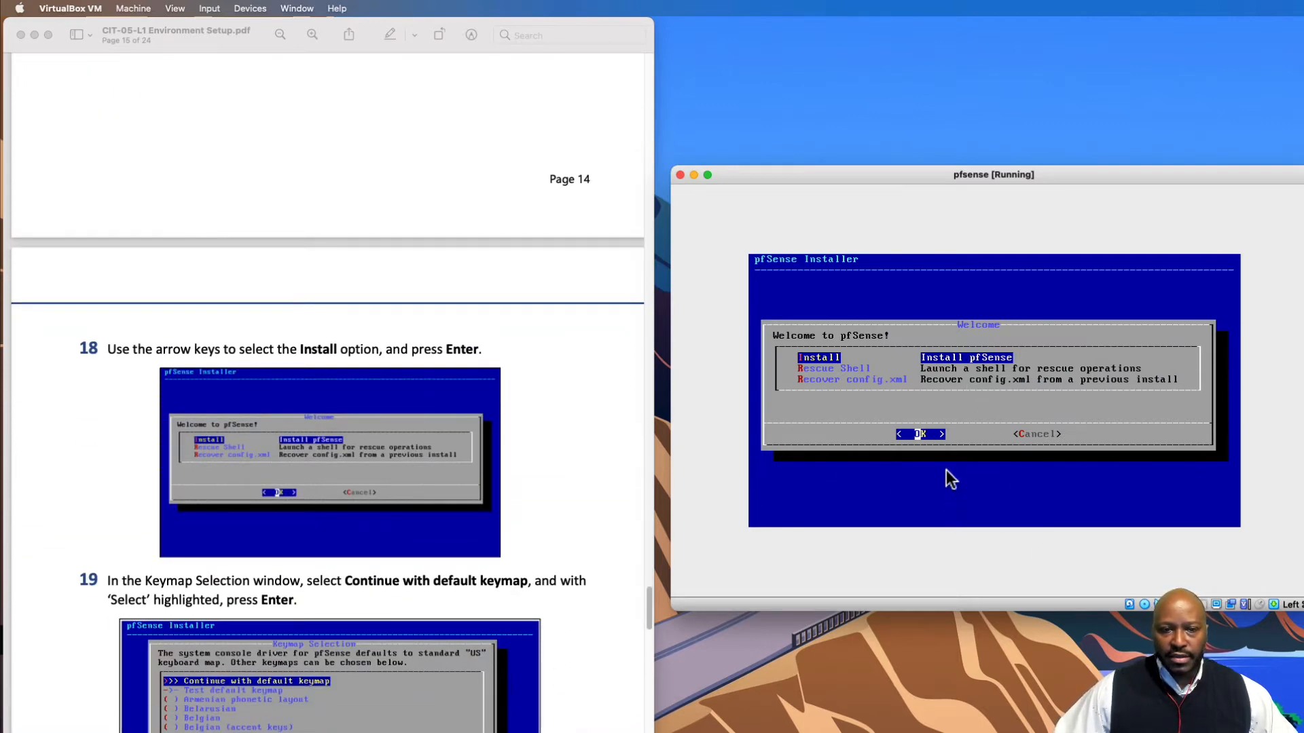
key("Return")
Continue with the default keymap and partition the disk with Auto (UFS) guided disk setup.
scroll(532, 632, "down", 5)
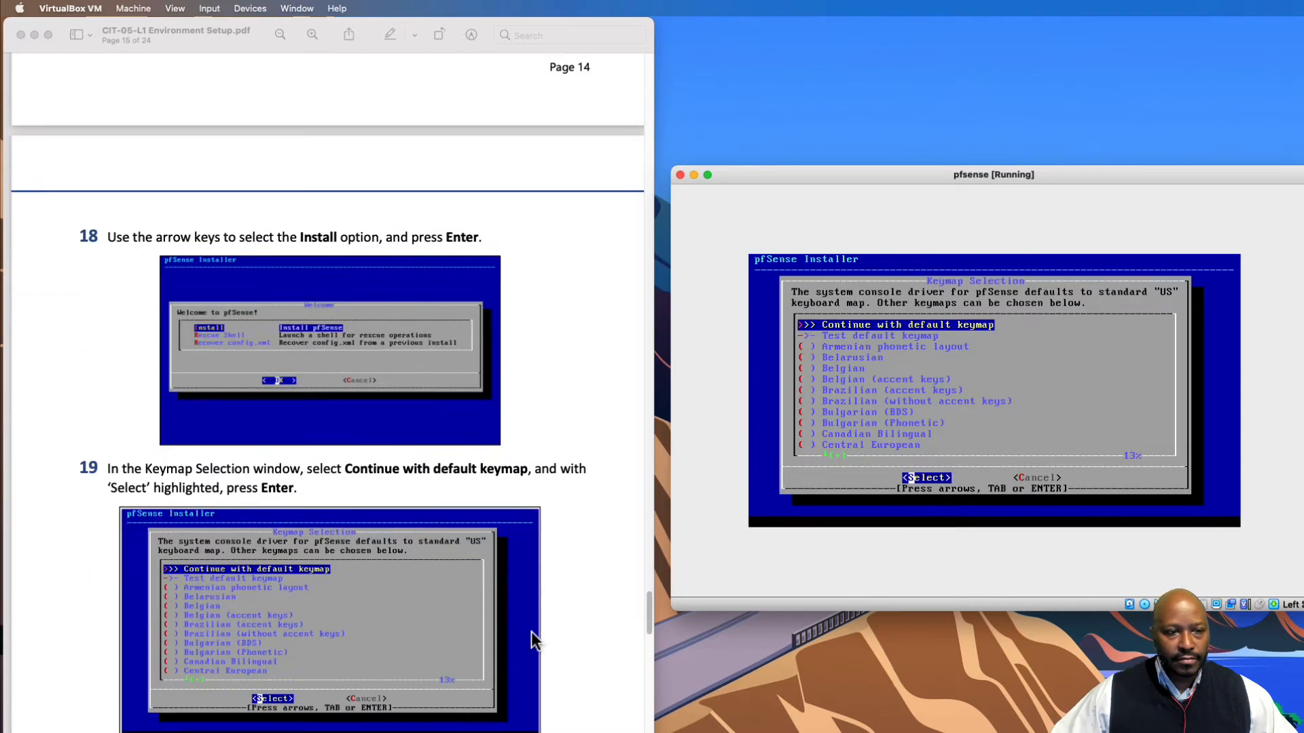
scroll(370, 538, "down", 1)
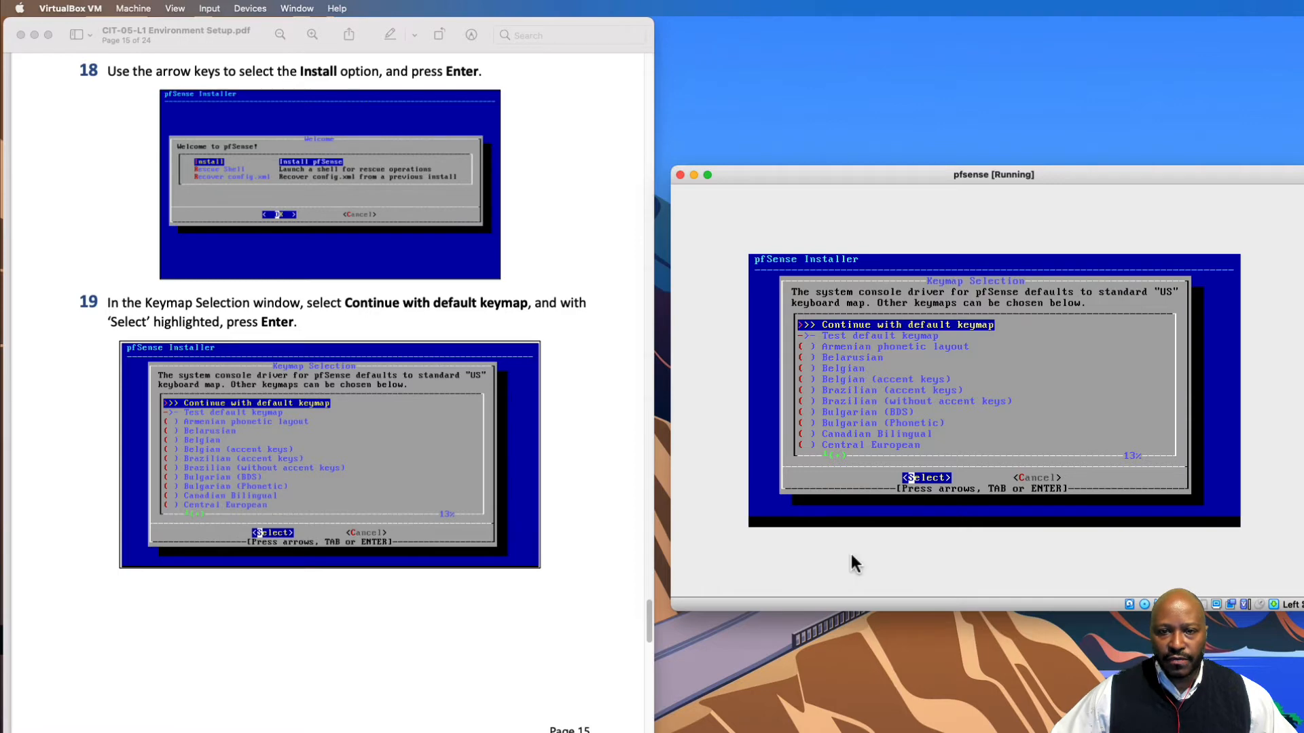
key("Return")
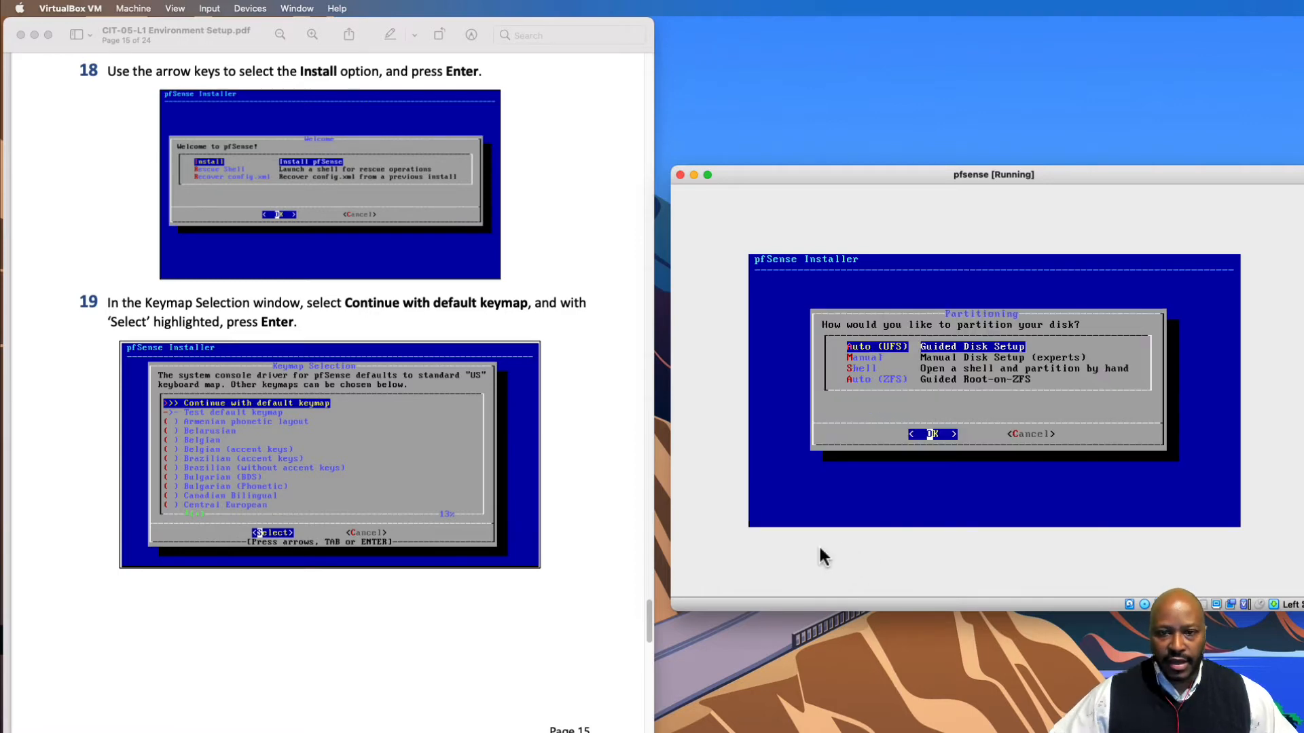
scroll(555, 659, "down", 15)
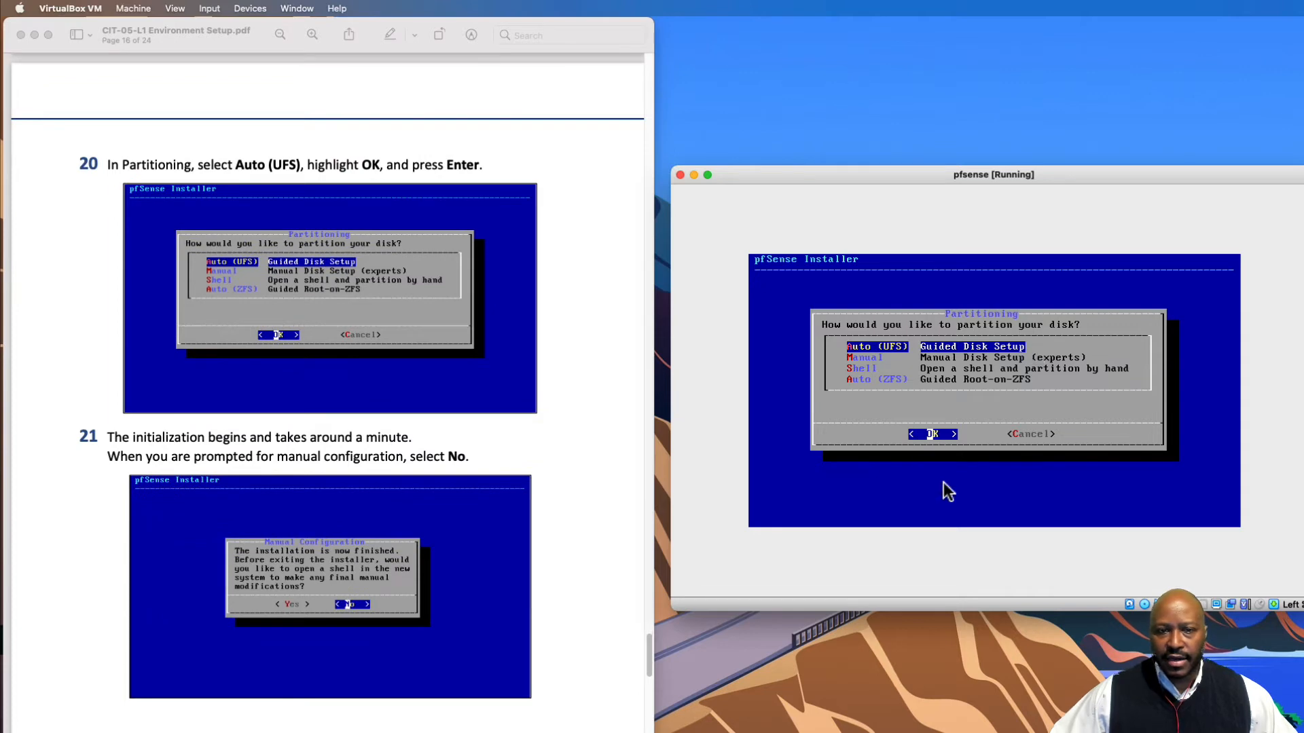
key("Return")
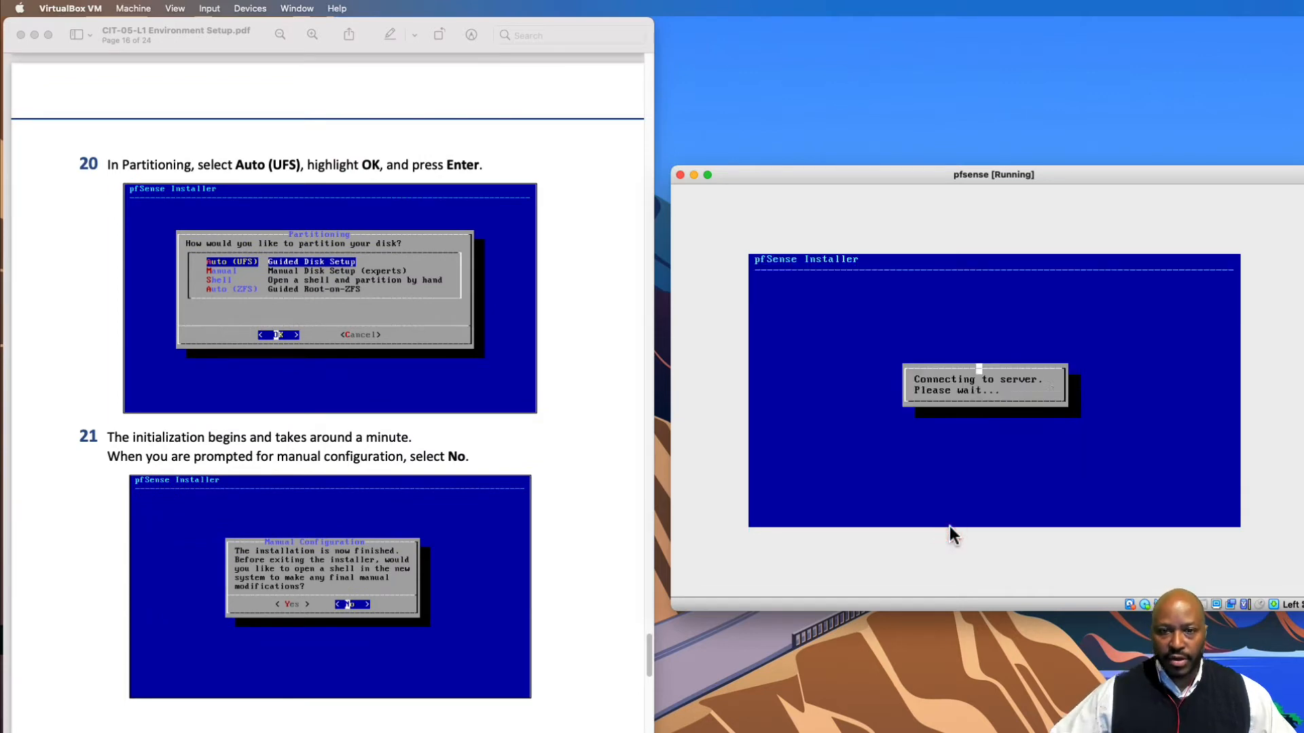
Consult lab instruction 21 during the file extraction and answer No to opening a shell for manual configuration.
scroll(513, 644, "down", 3)
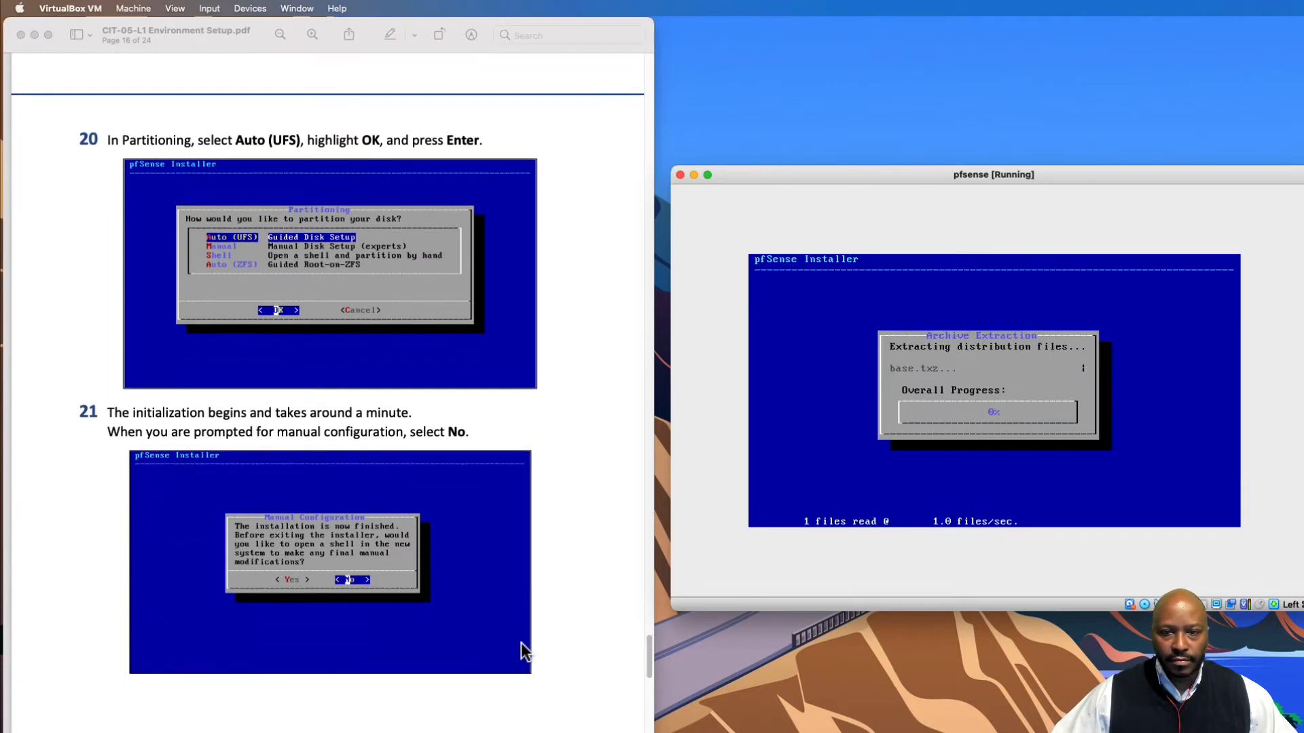
scroll(524, 643, "down", 2)
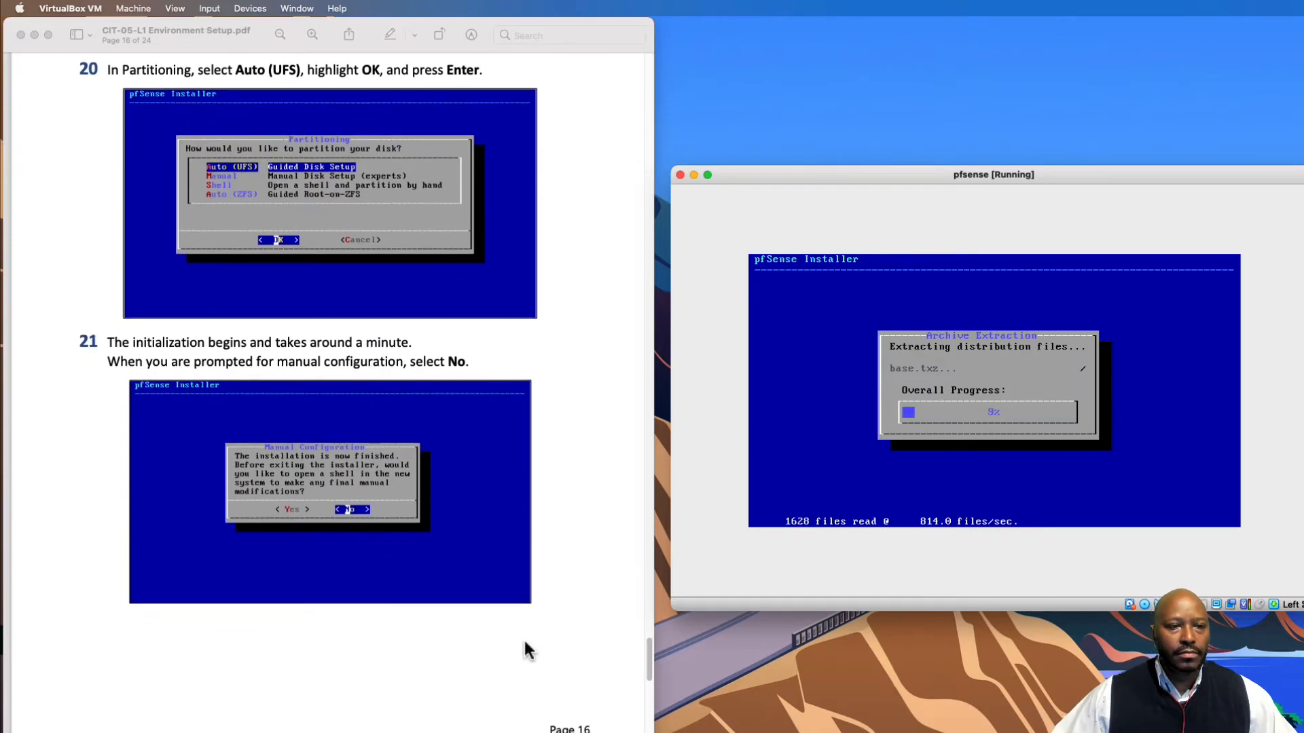
scroll(525, 644, "down", 1)
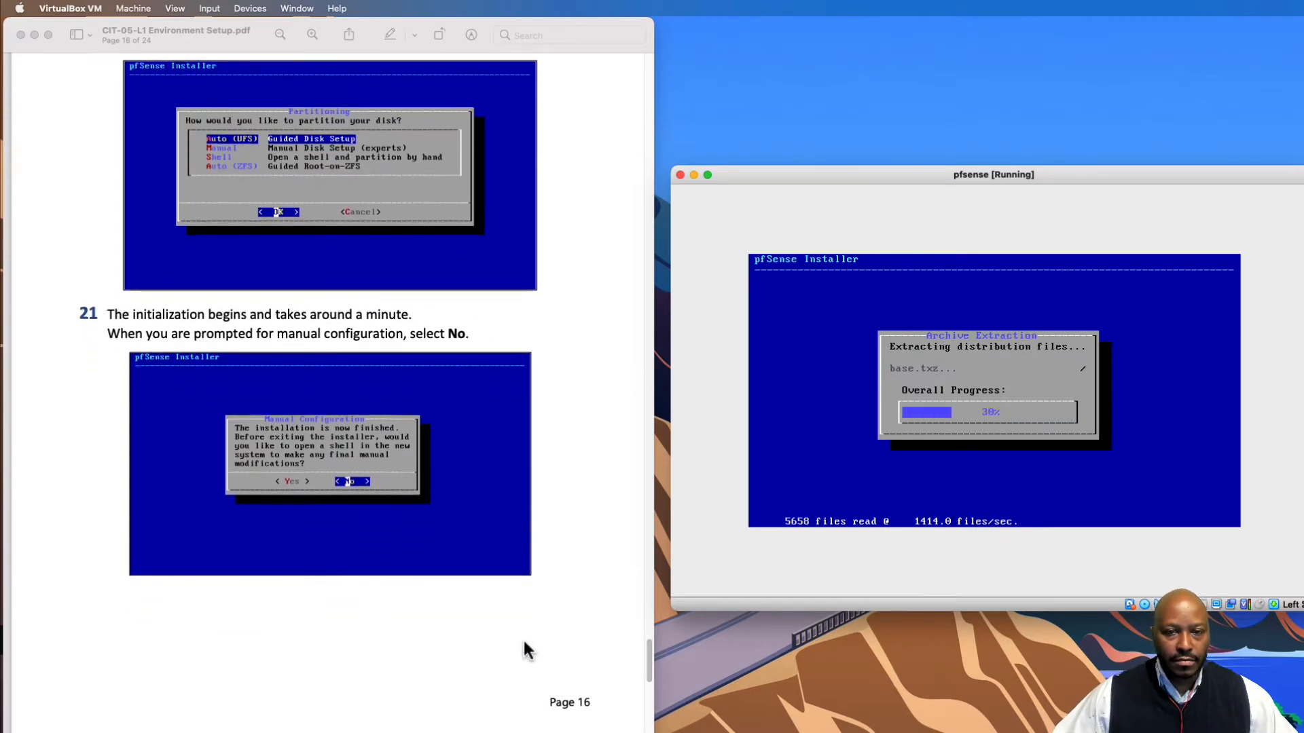
scroll(527, 650, "down", 2)
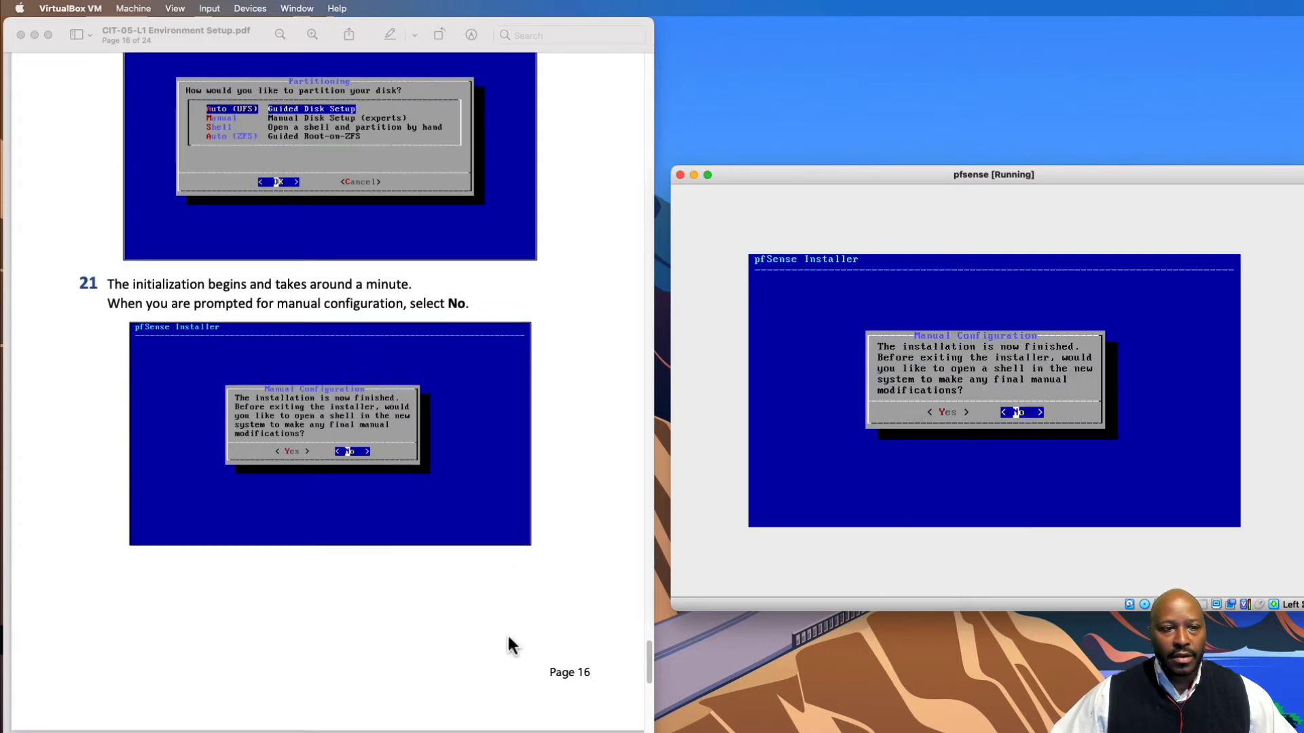
scroll(511, 645, "down", 1)
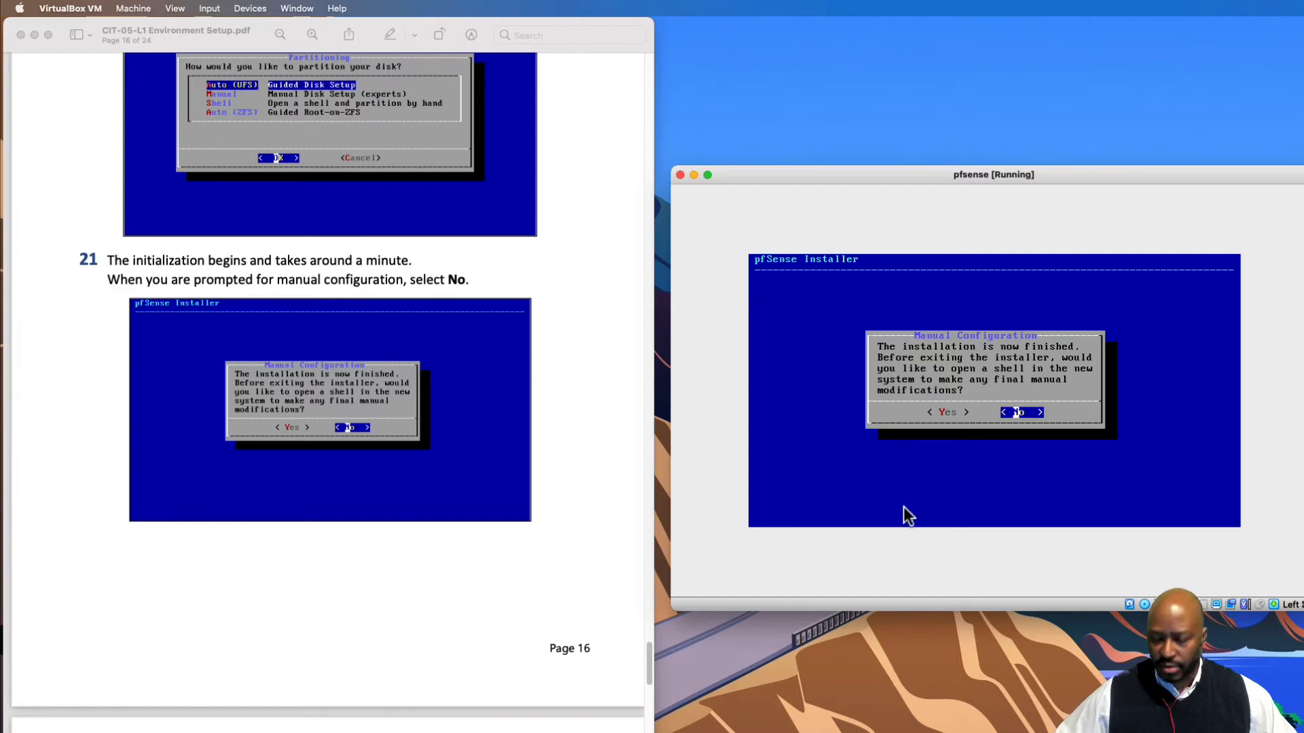
key("Return")
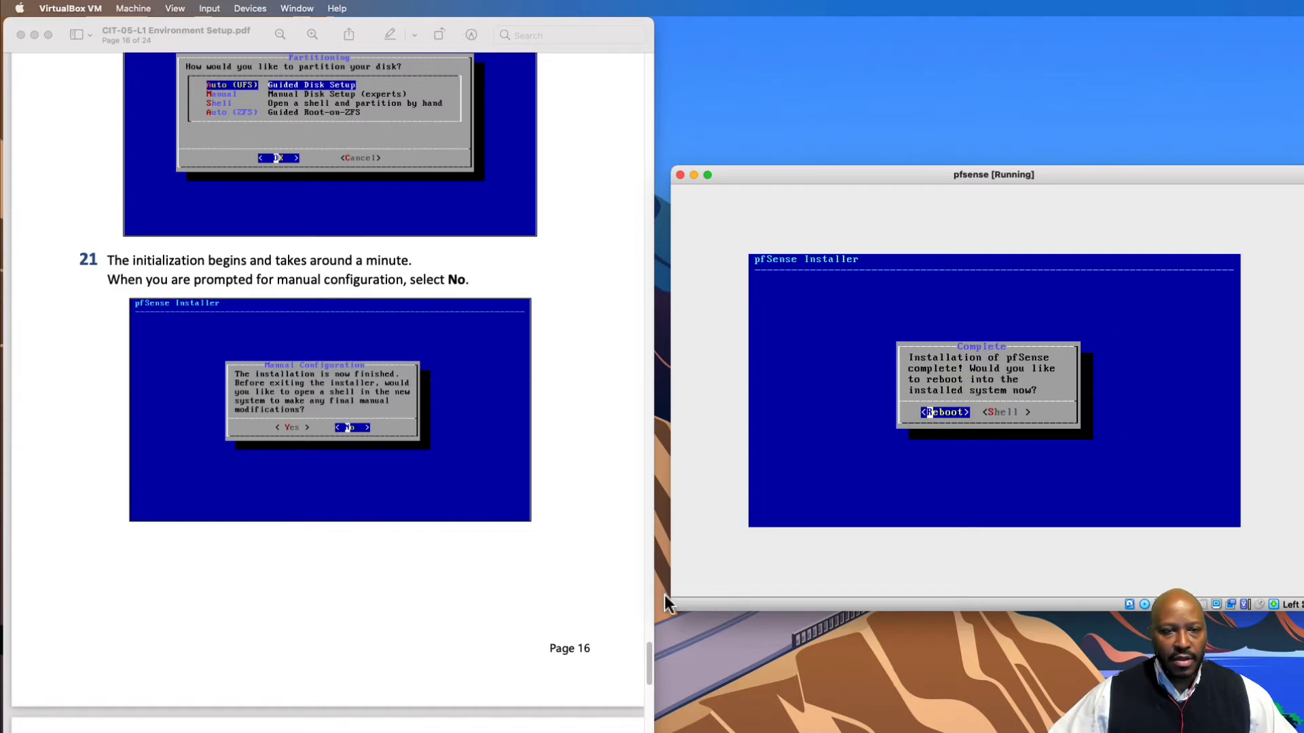
Following lab instruction 22, remove the pfSense ISO from the pfsense machine's optical drive and save the storage settings.
scroll(397, 674, "down", 10)
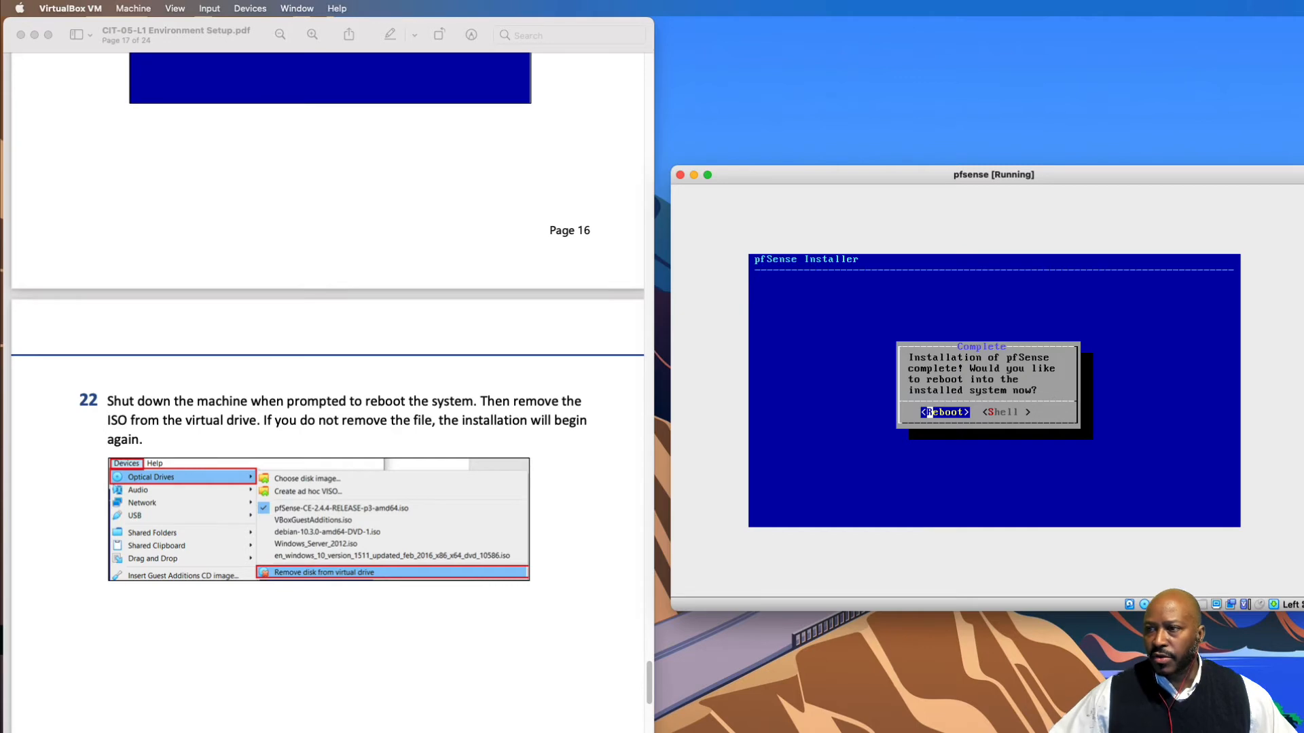
key("super+Tab")
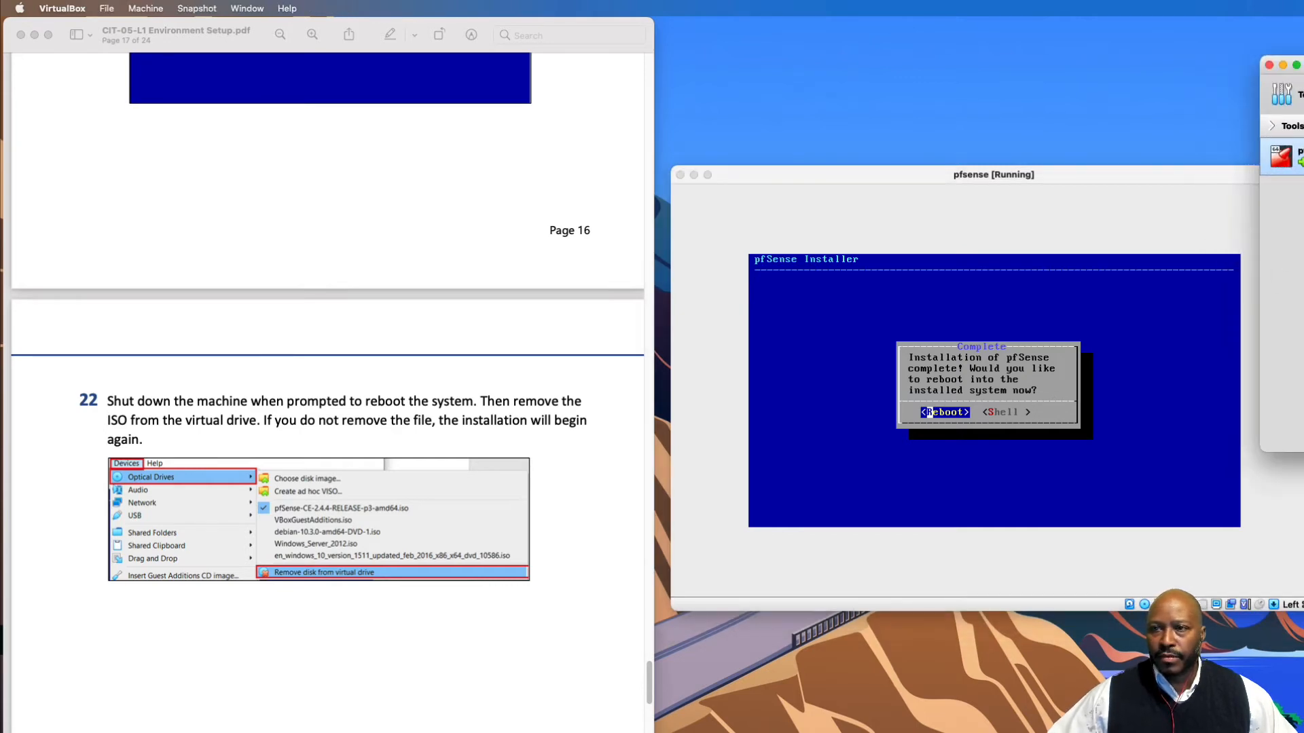
left_click_drag(1294, 68, 925, 92)
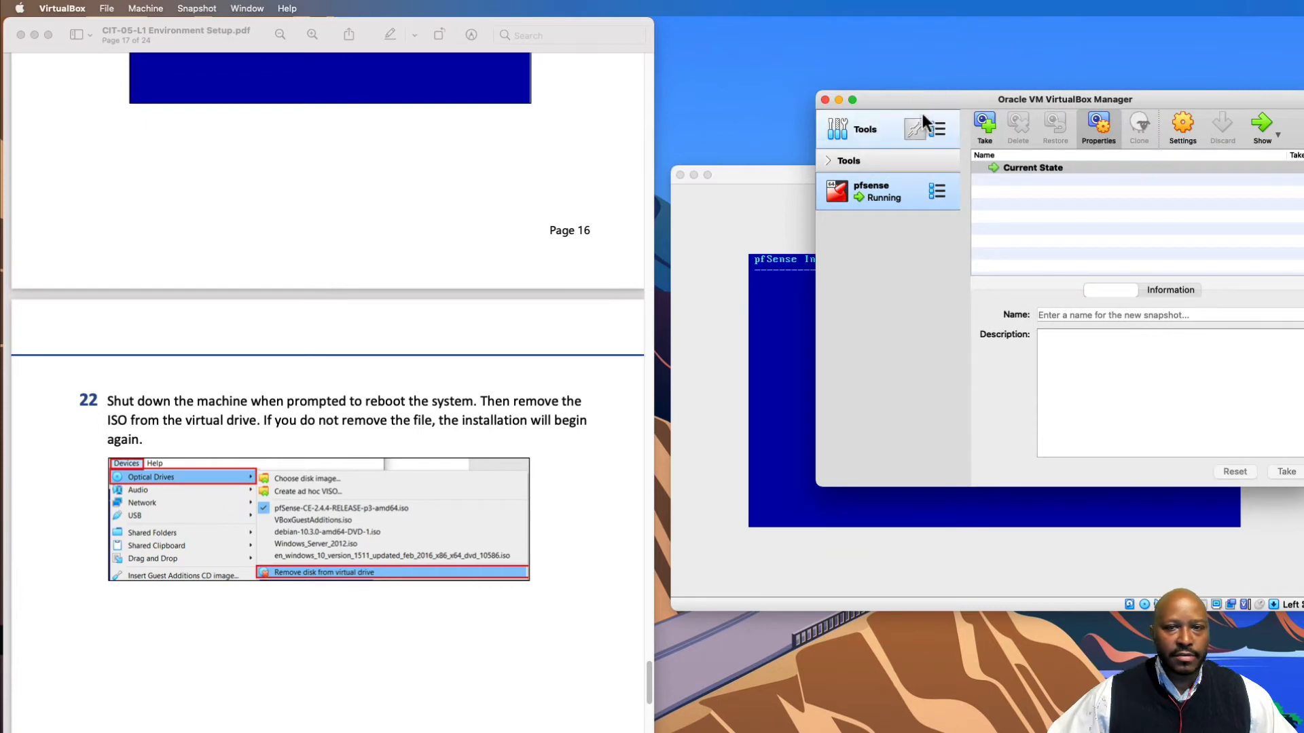
left_click(1182, 125)
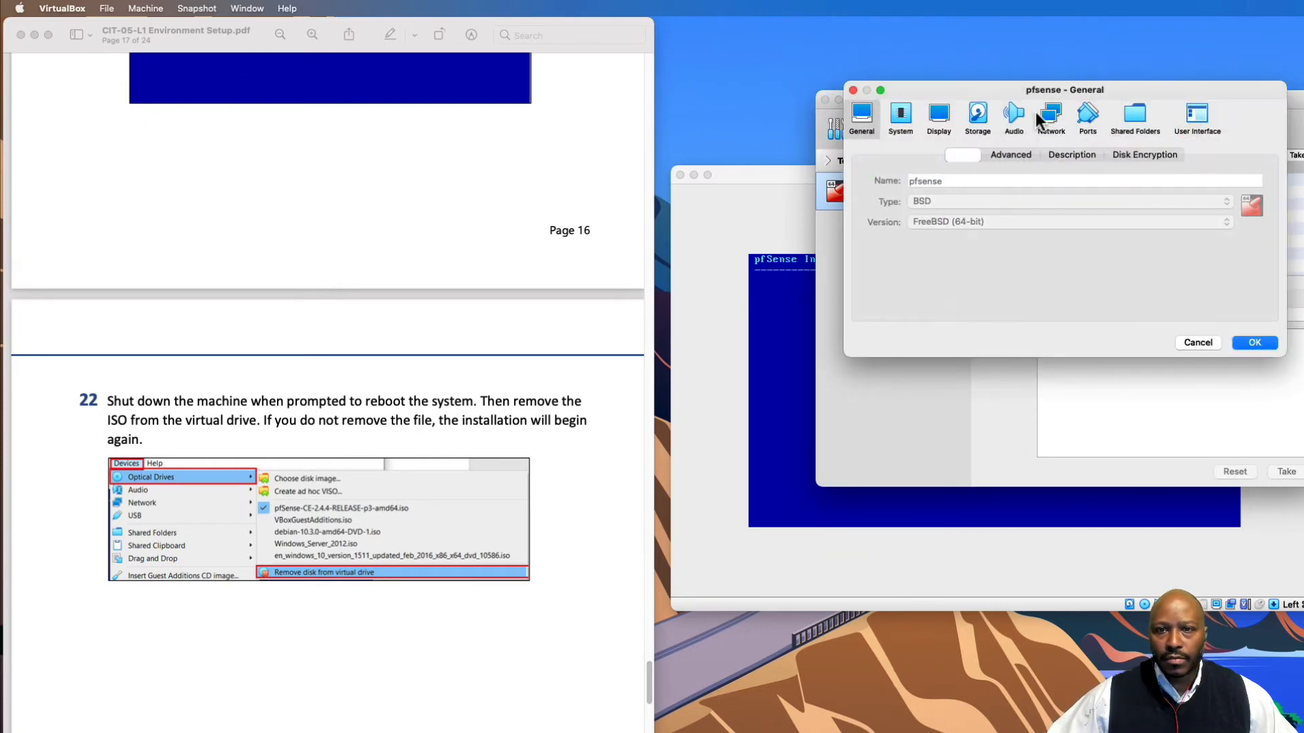
left_click(979, 119)
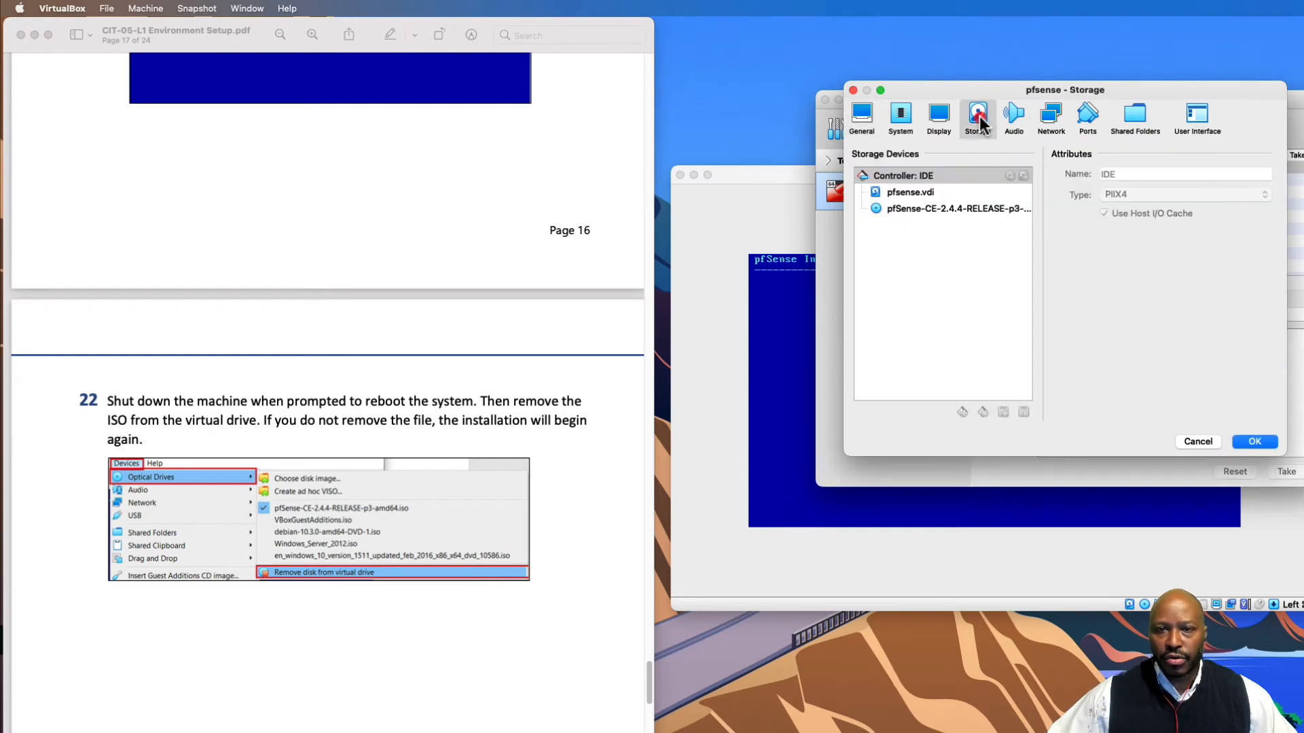
left_click(975, 208)
left_click(1269, 177)
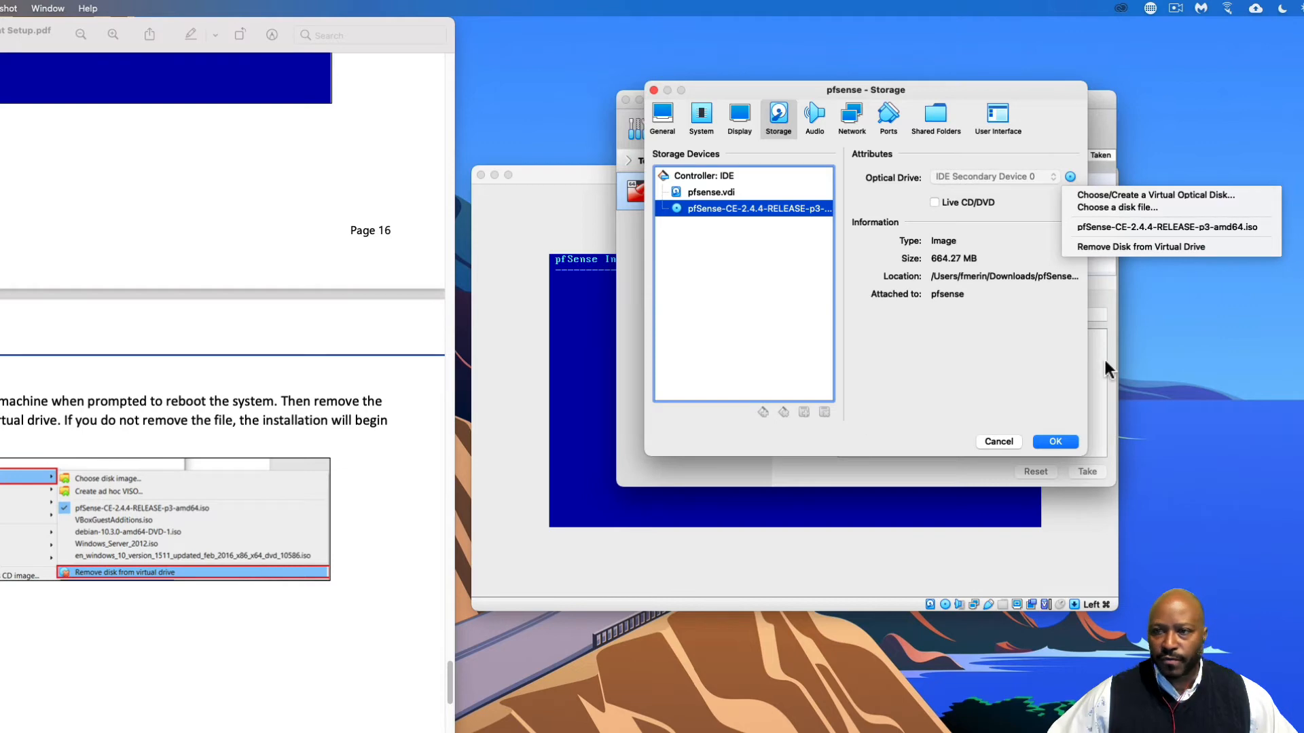
left_click(1123, 247)
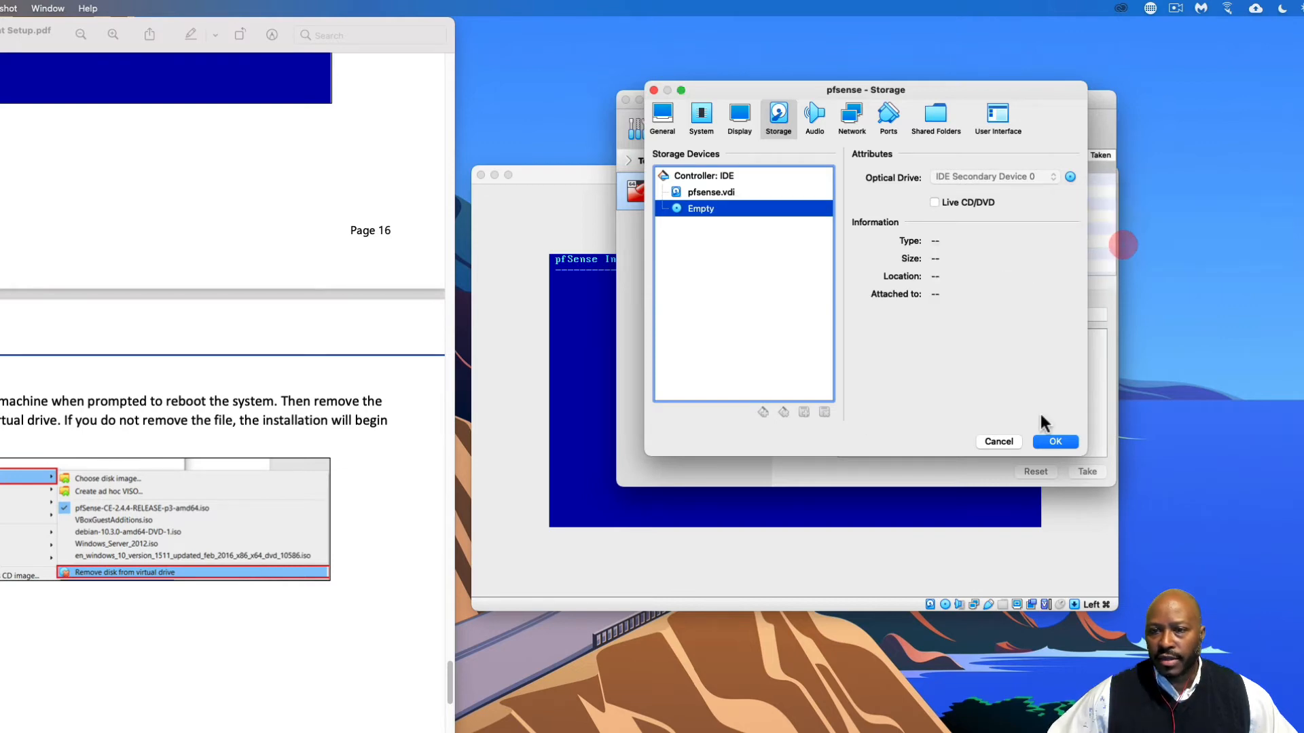
left_click(1054, 442)
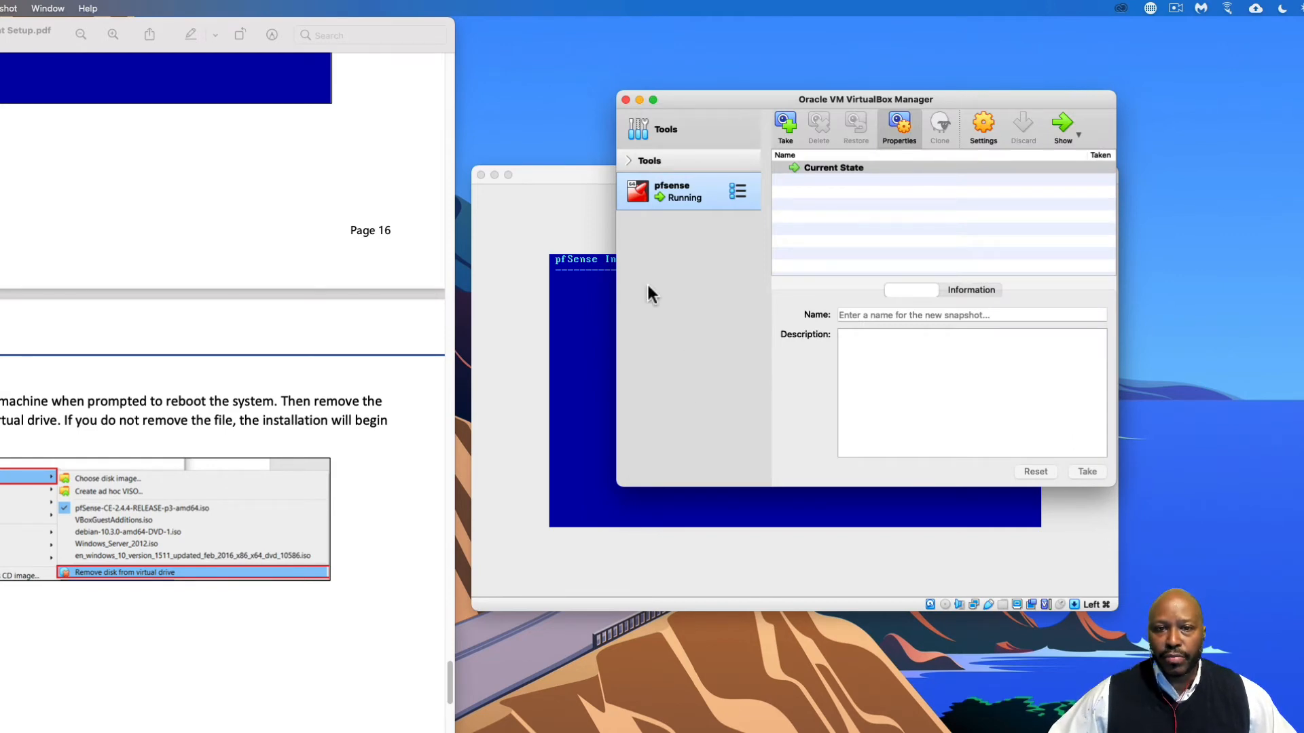
Return to the pfsense machine's window and consult Lab Task 2 on identifying the WAN and LAN addresses.
left_click(554, 258)
scroll(193, 547, "down", 10)
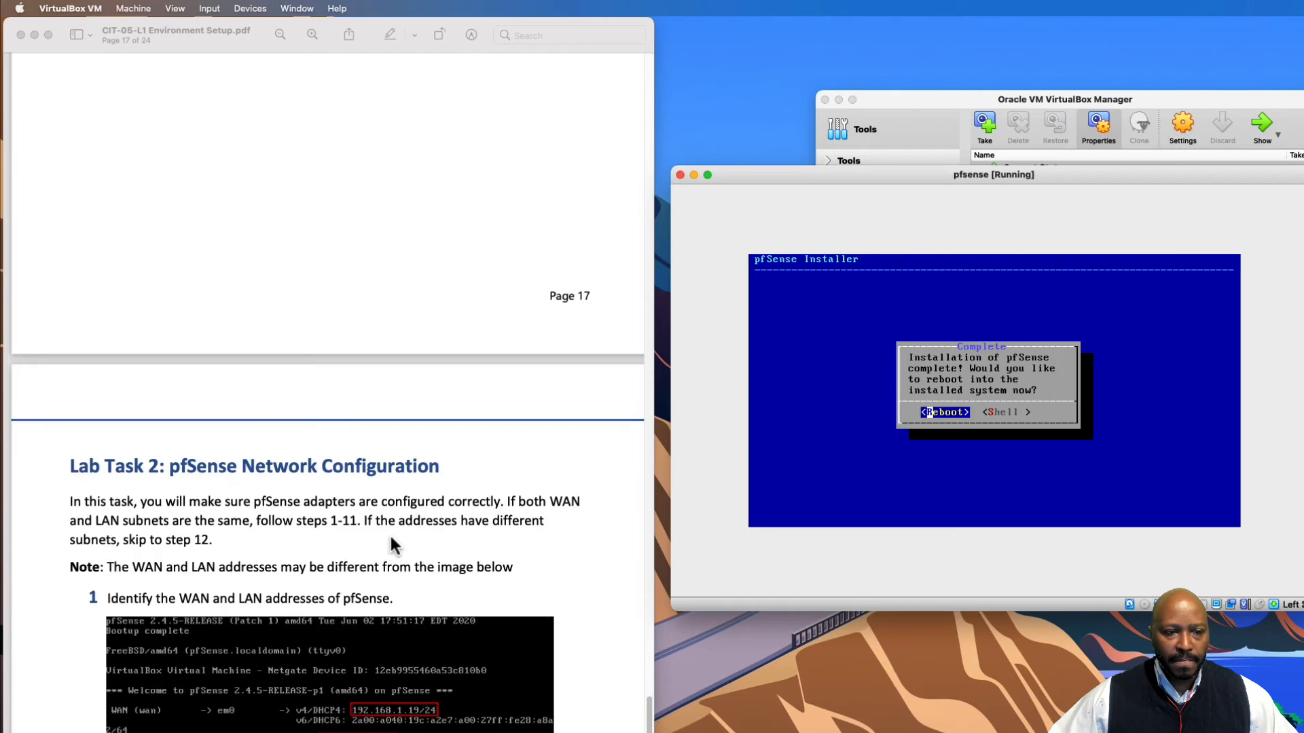
scroll(389, 533, "down", 5)
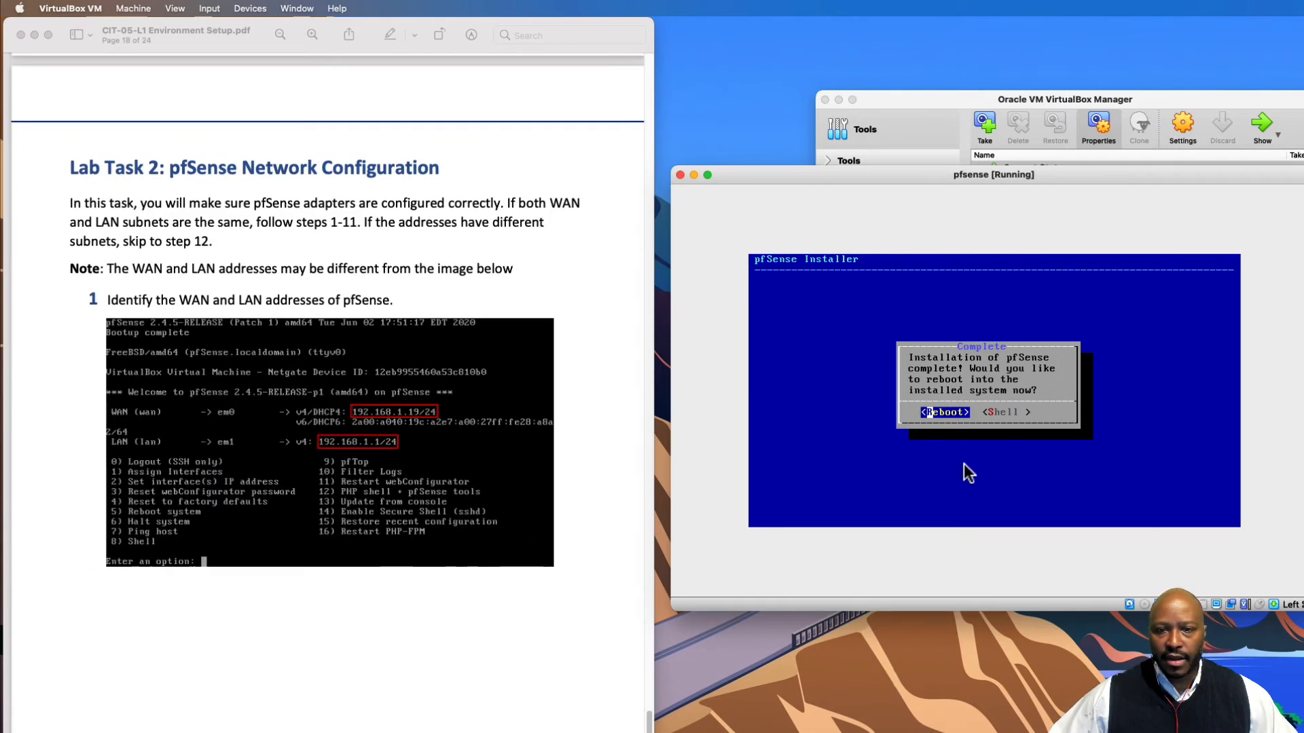
Reboot from the pfSense installer into the installed system and reset the pfsense virtual machine through VirtualBox Manager.
left_click(948, 414)
key("Return")
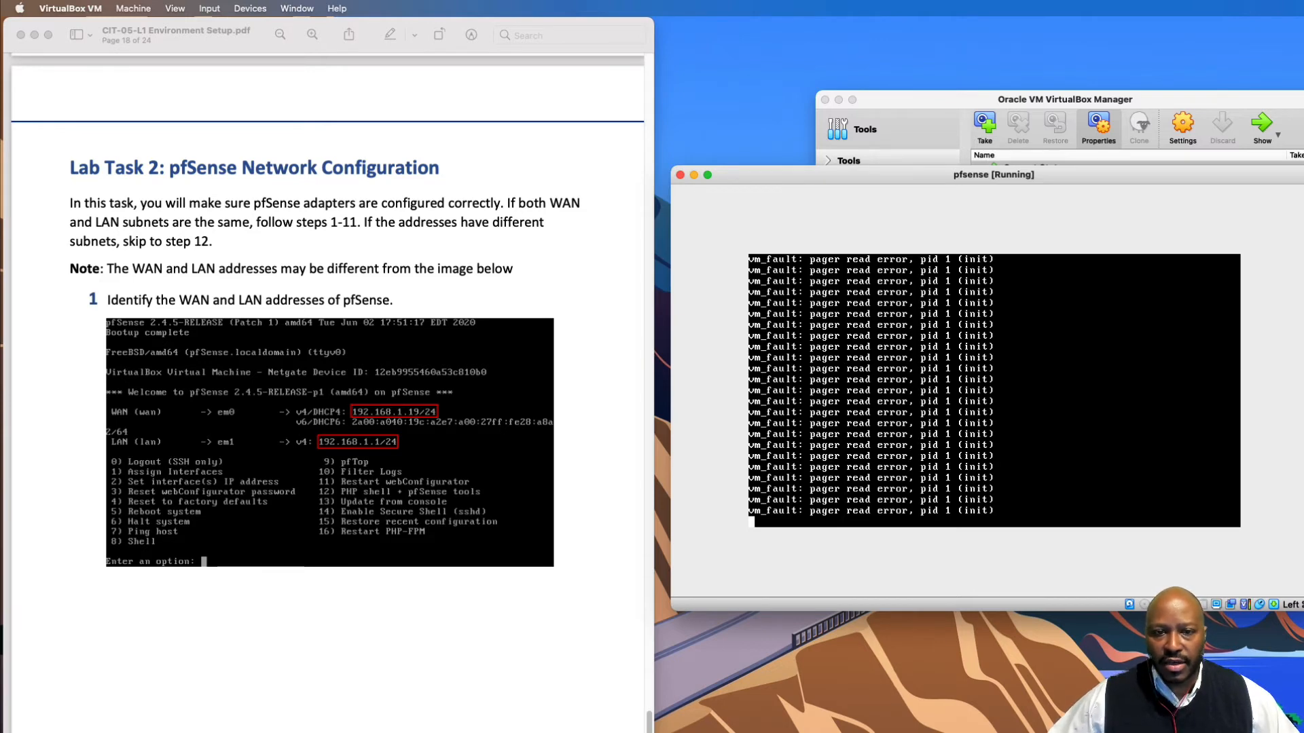
left_click_drag(905, 172, 915, 224)
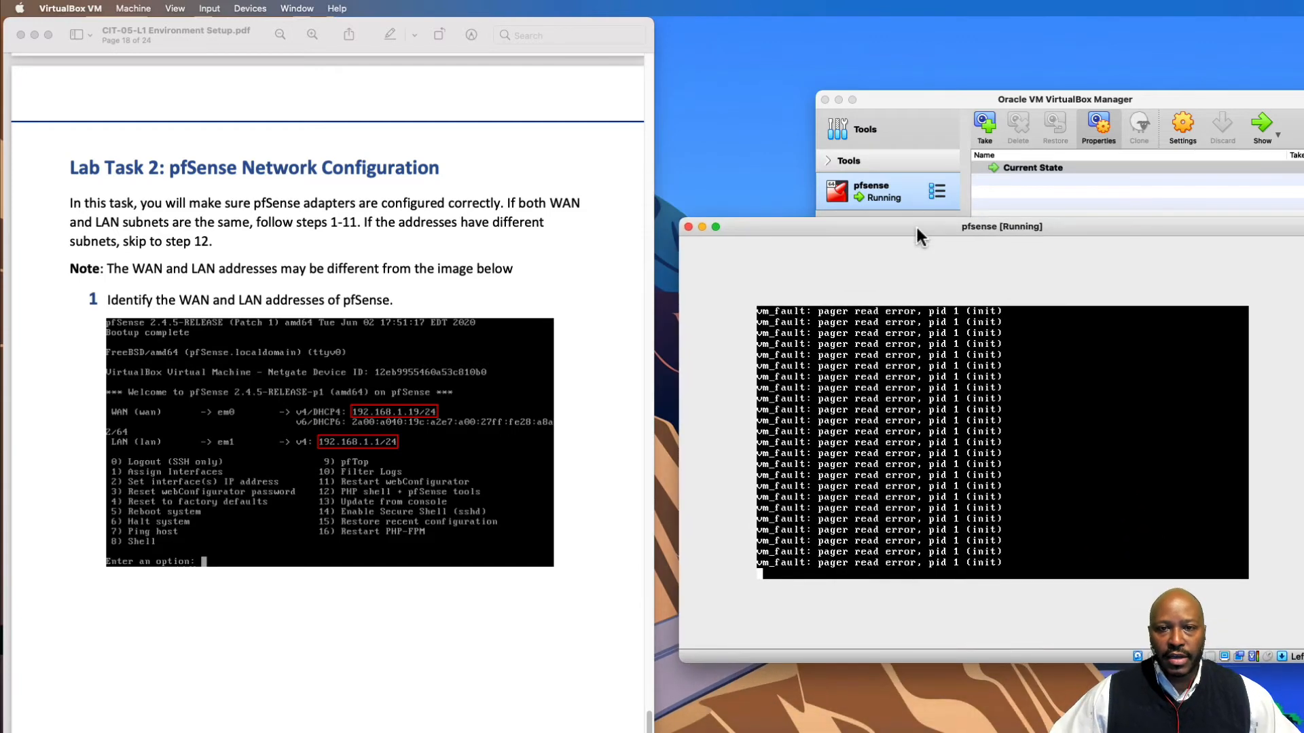
right_click(903, 199)
left_click(952, 291)
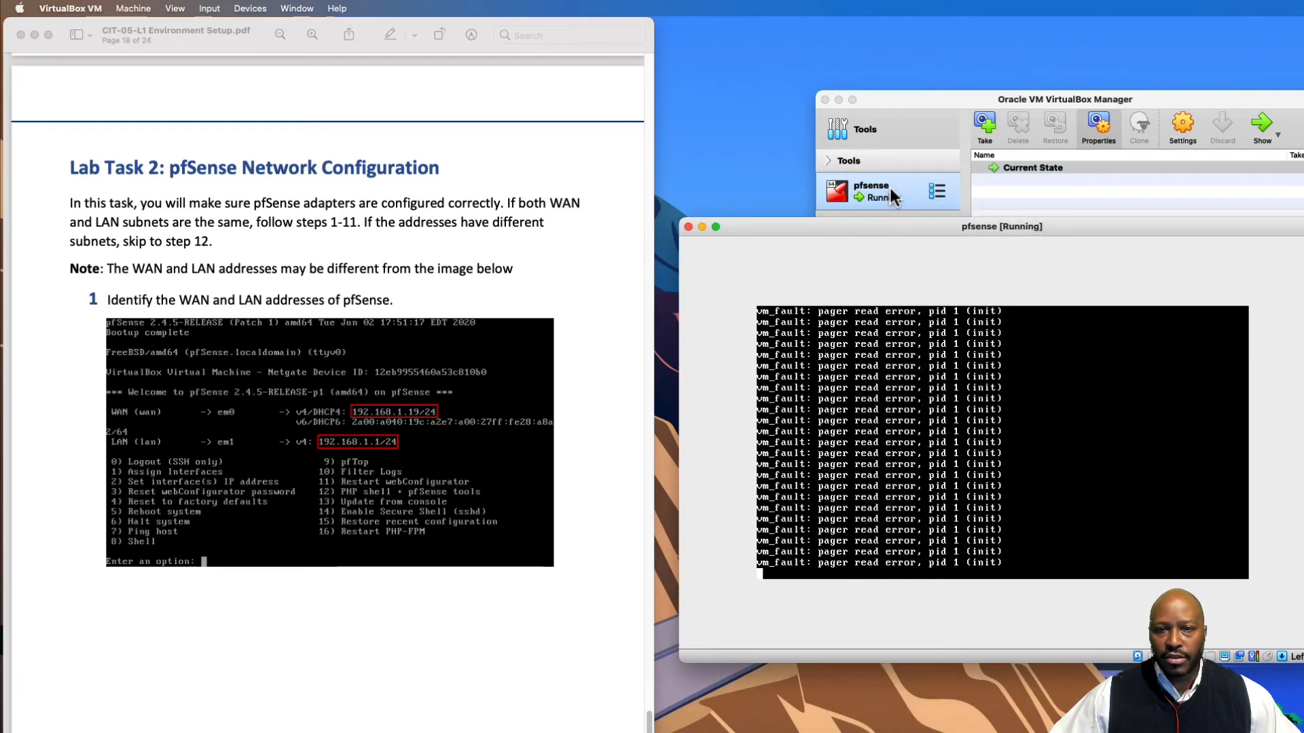
right_click(892, 189)
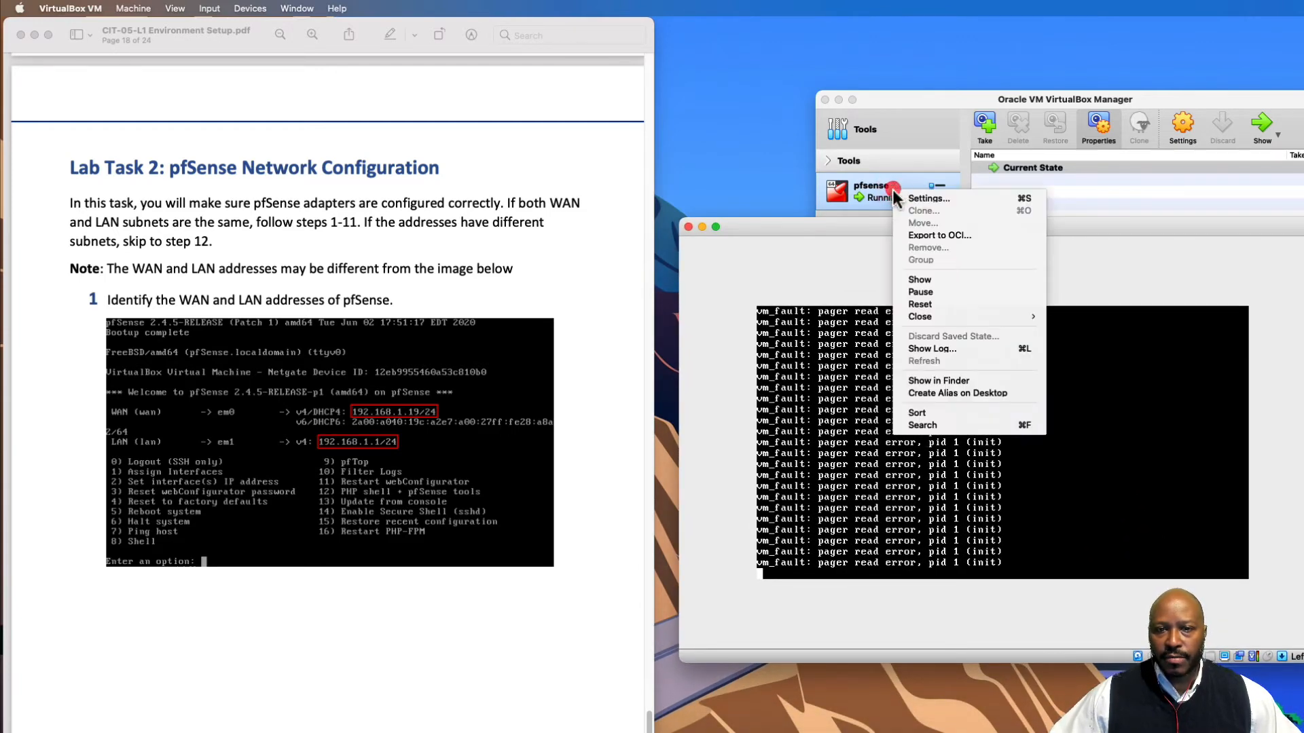
left_click(921, 304)
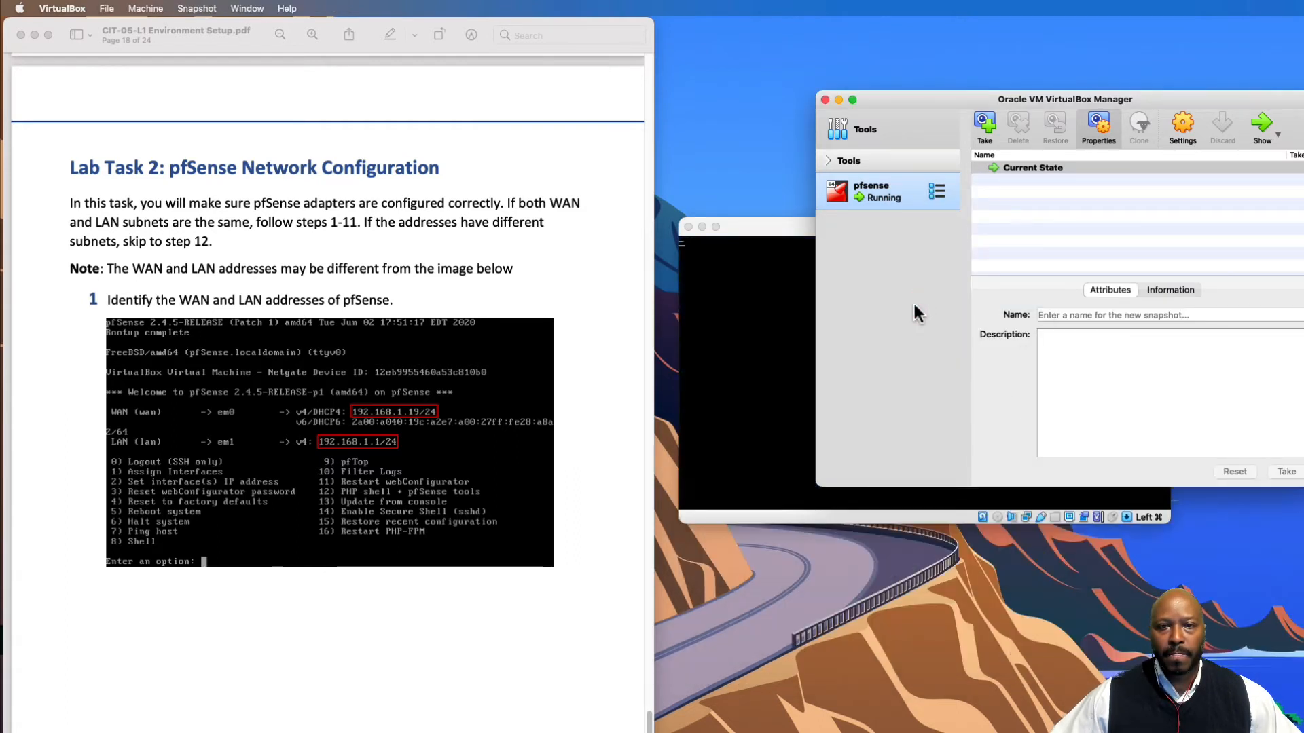
left_click_drag(914, 106, 1300, 32)
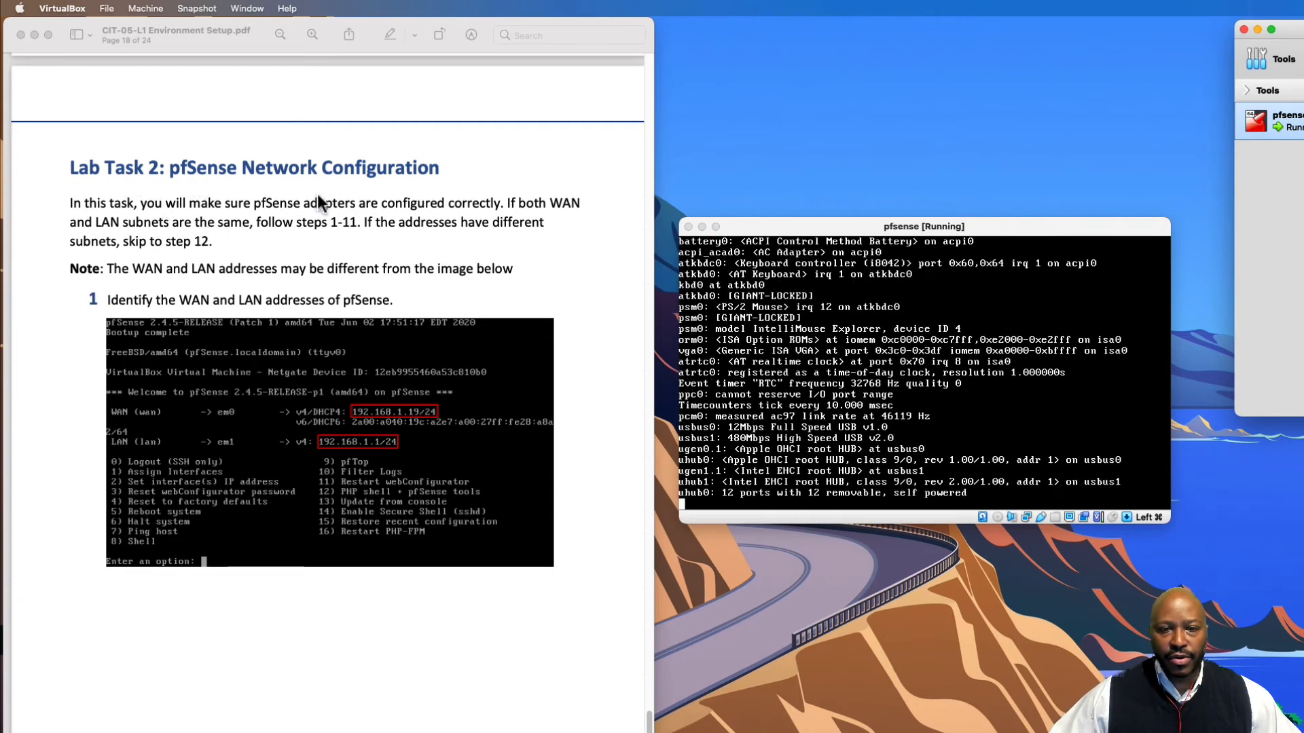
Following lab instructions 2 and 3, start pfSense console option 2 for interface IP addresses and select interface 2, the LAN.
scroll(587, 550, "down", 3)
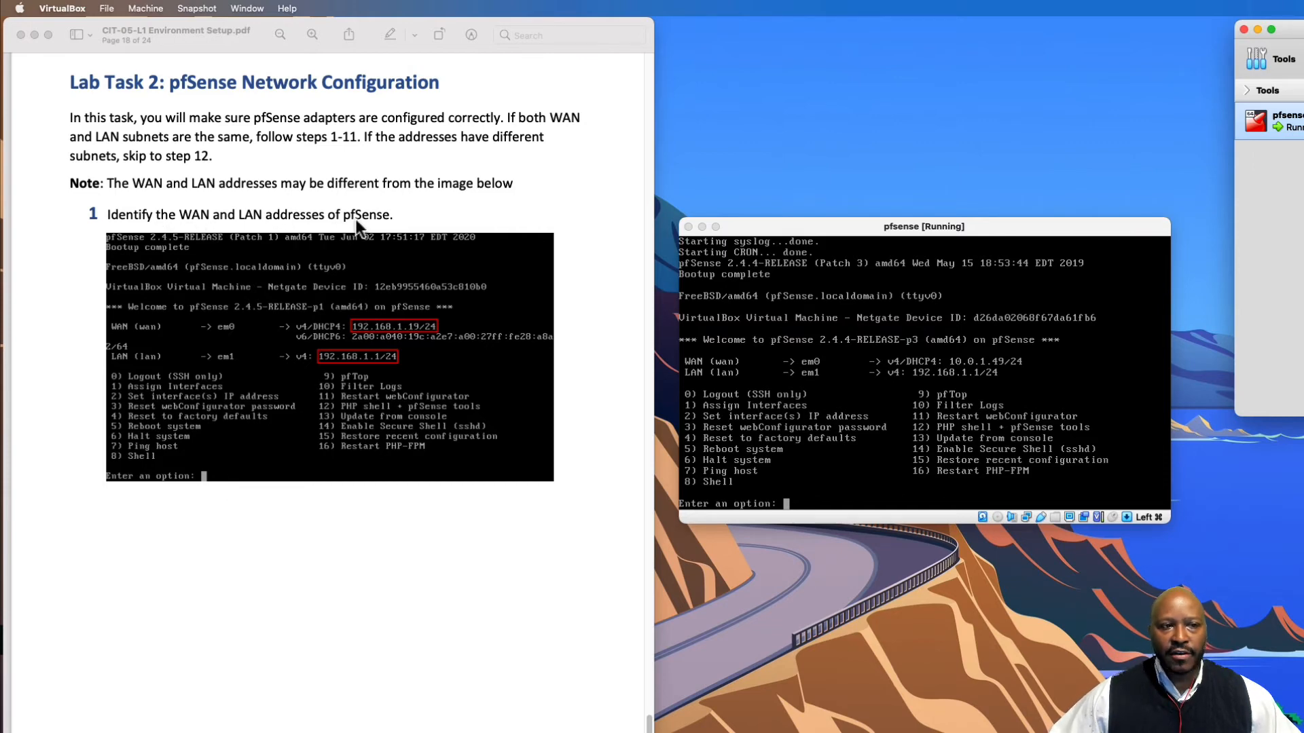
scroll(380, 614, "down", 2)
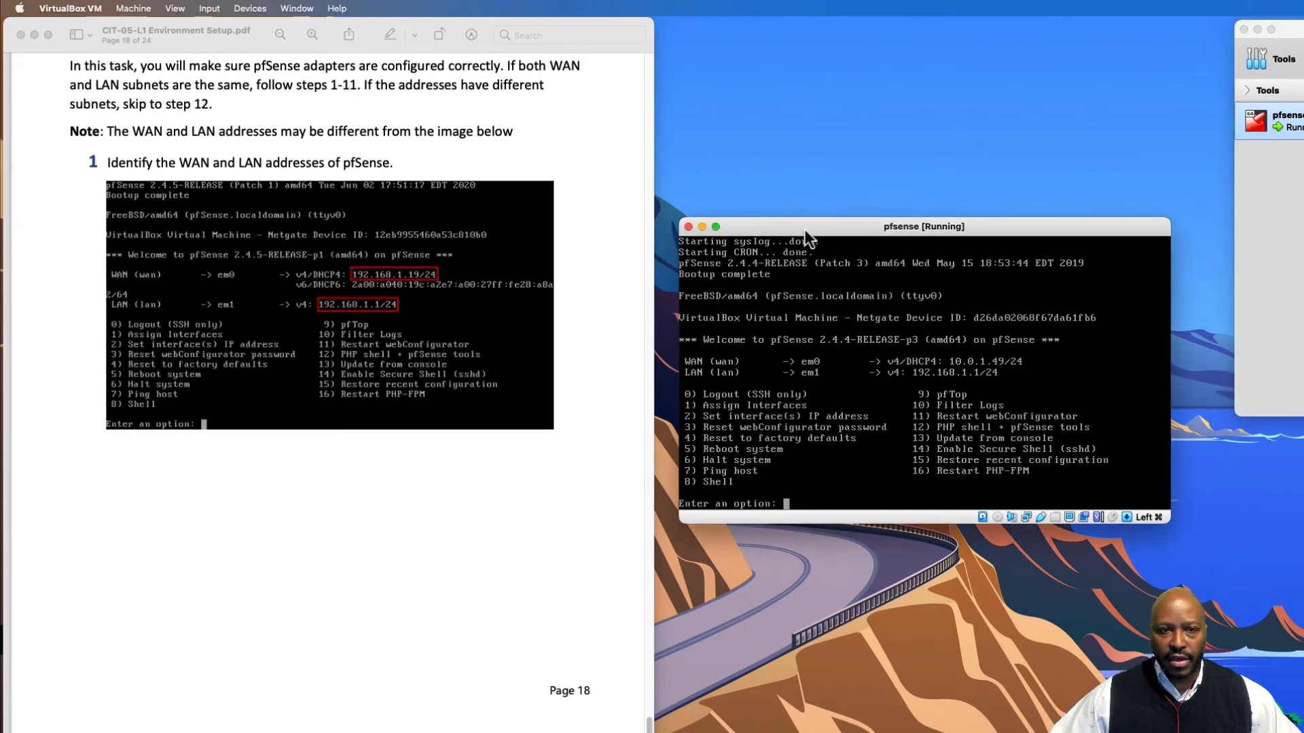
left_click_drag(804, 230, 789, 182)
scroll(439, 626, "down", 10)
scroll(442, 621, "down", 5)
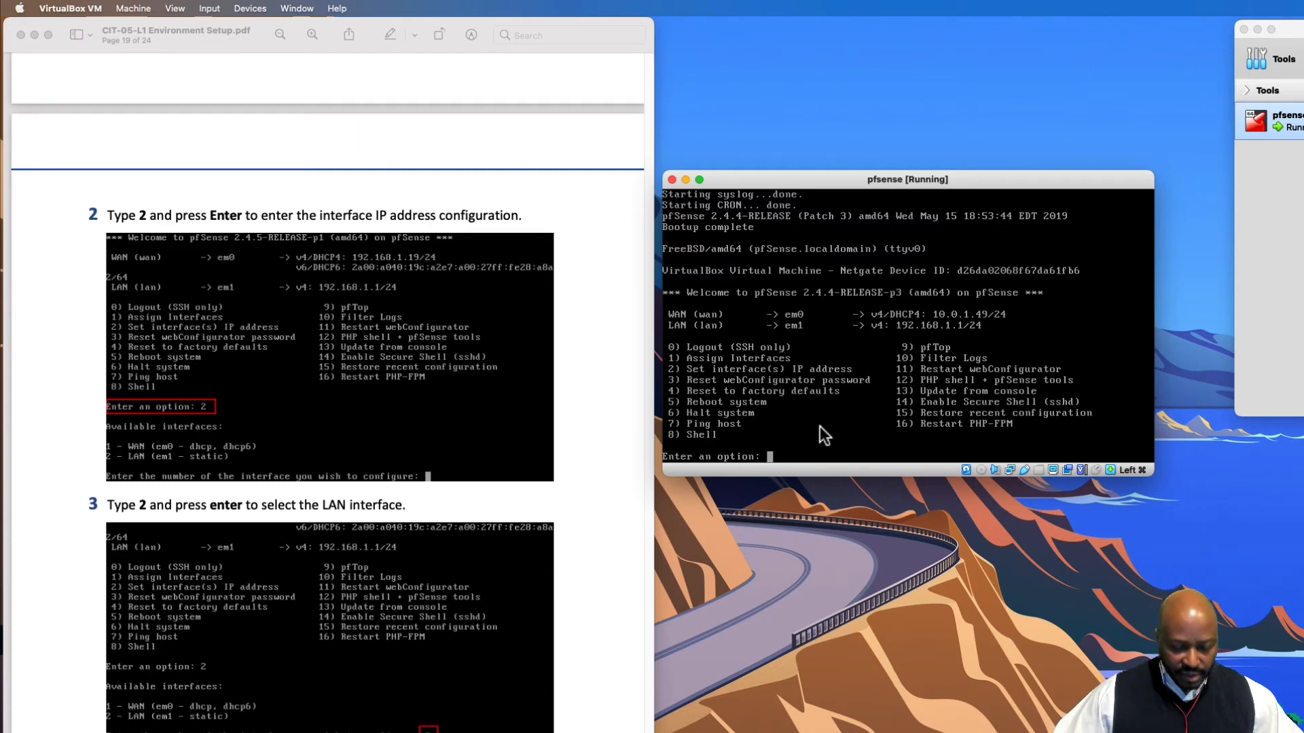
type("2")
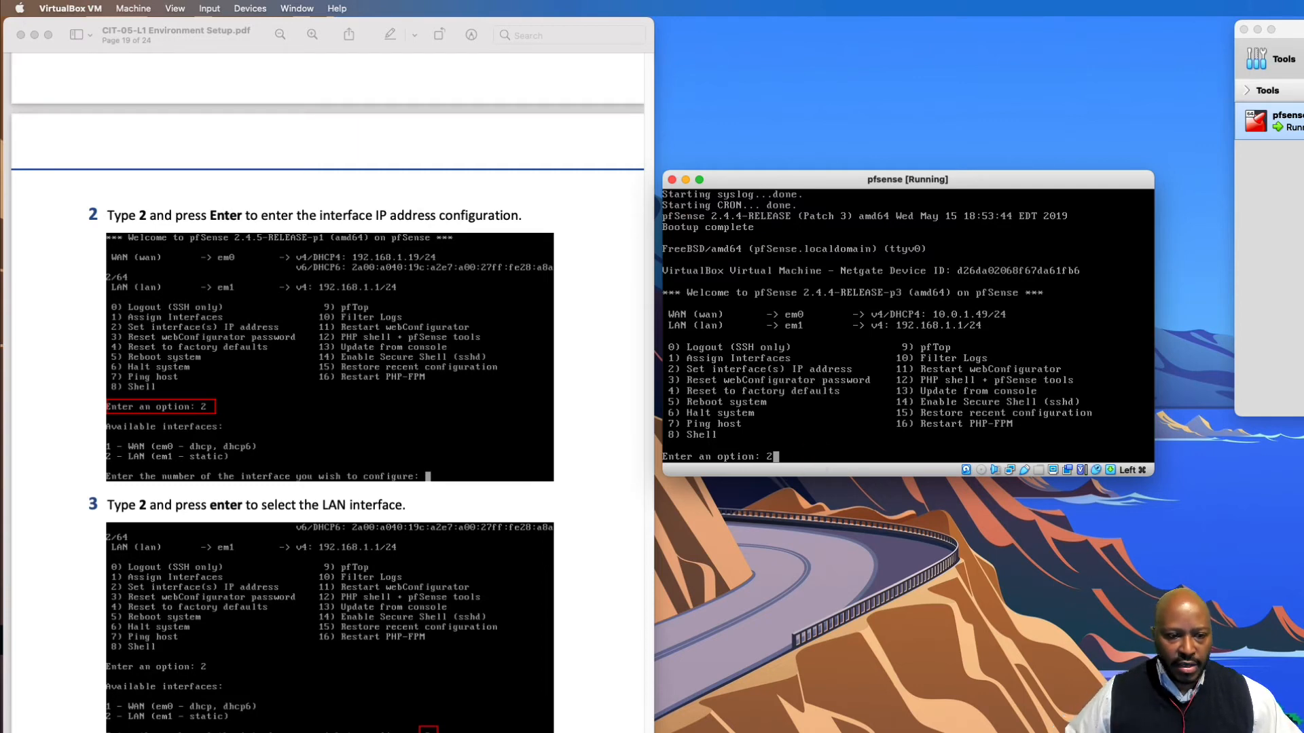
key("Return")
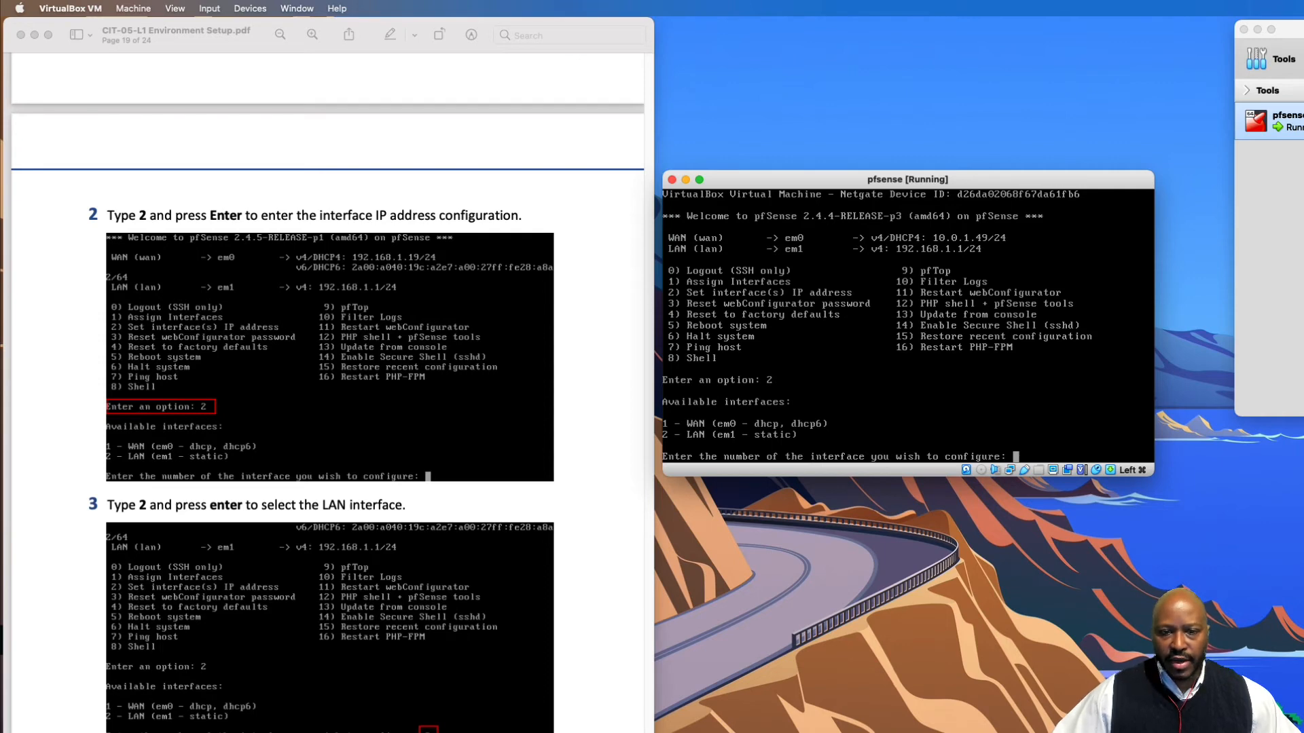
left_click(1022, 433)
type("2")
key("Return")
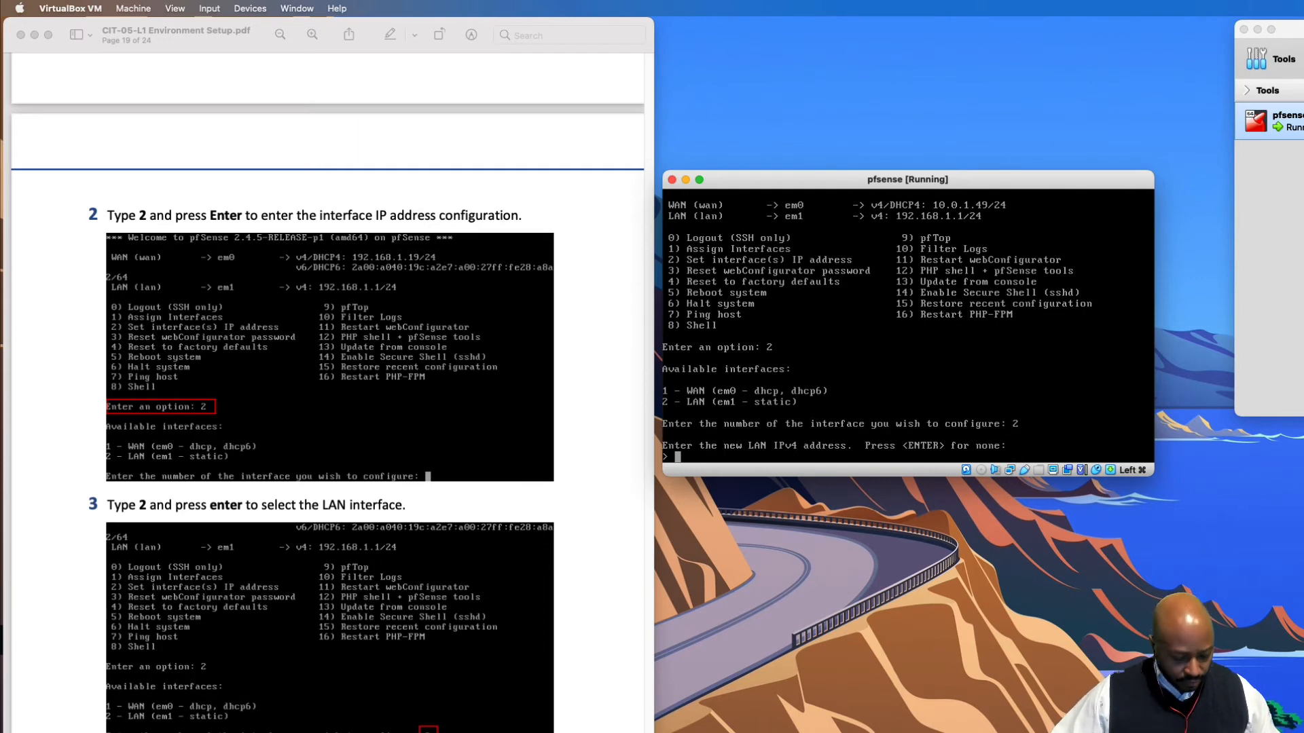
Following lab instructions 4 and 5, set the LAN IPv4 address to 10.0.0.1 with a subnet bit count of 24.
scroll(524, 551, "down", 6)
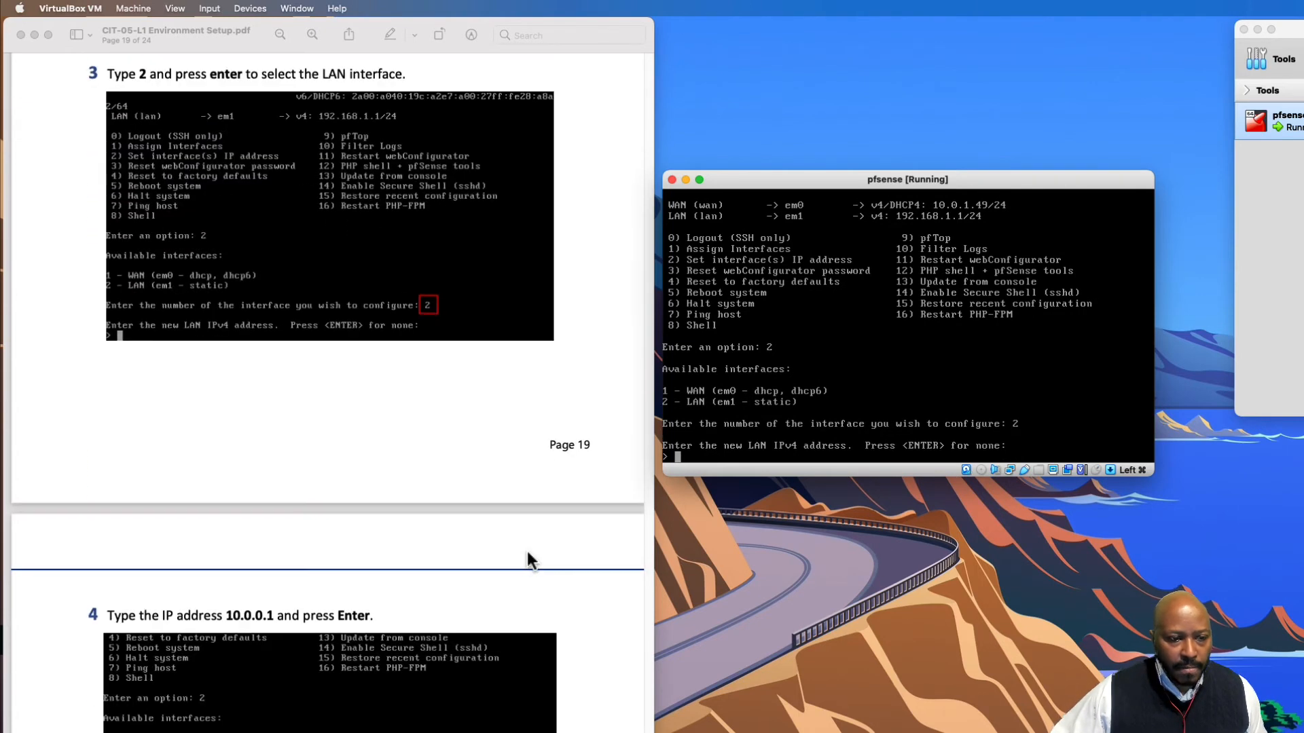
scroll(459, 474, "down", 4)
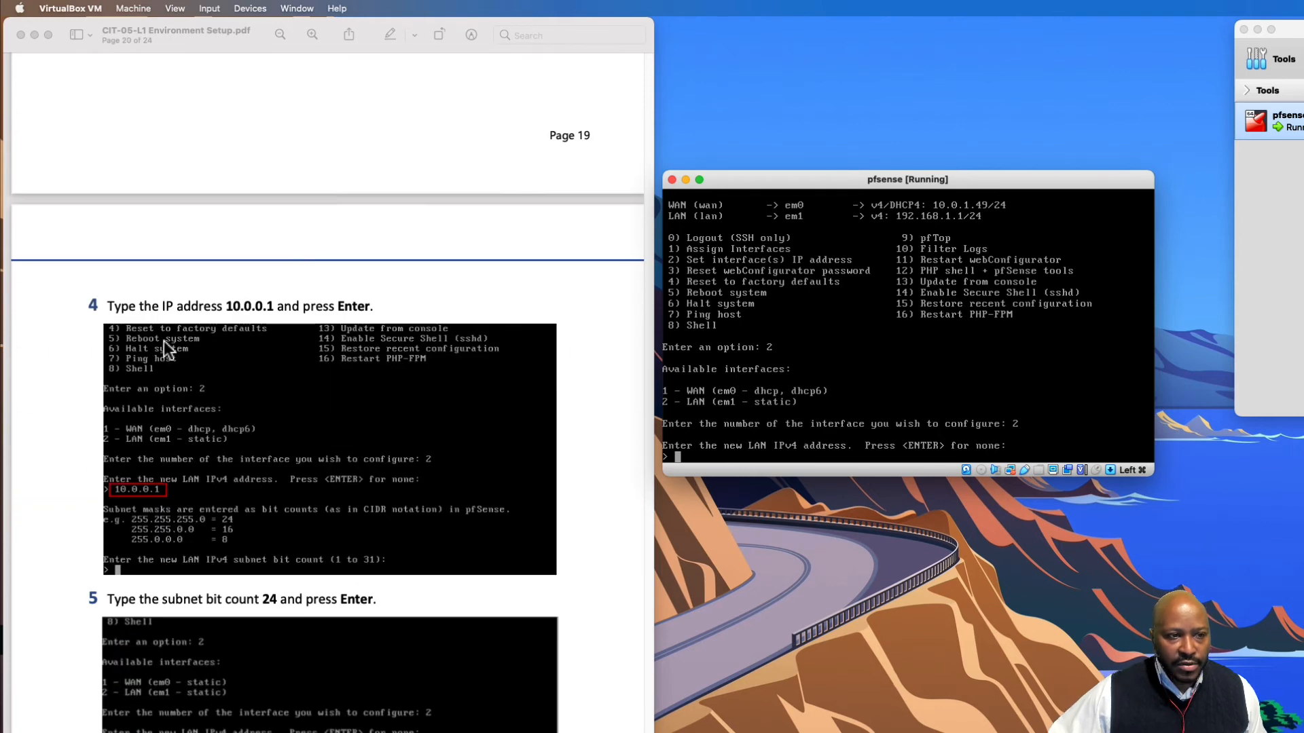
scroll(276, 372, "down", 1)
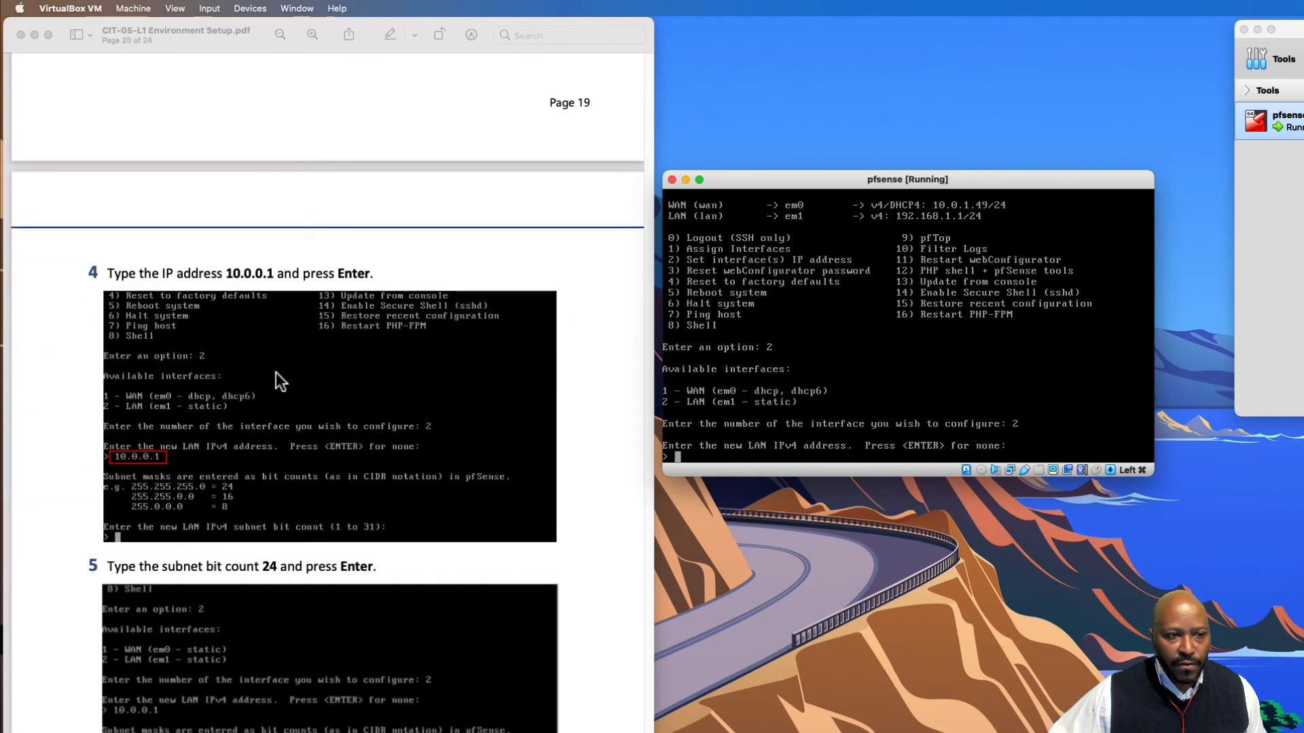
left_click(698, 454)
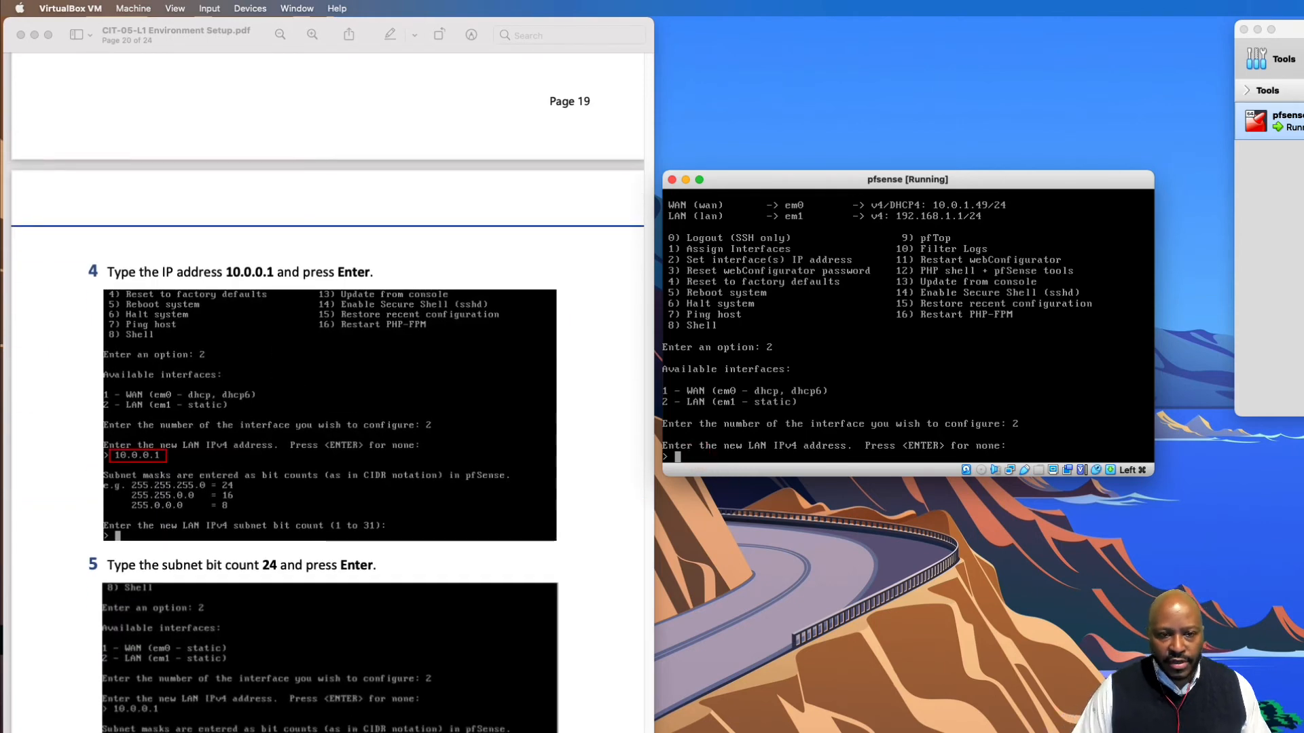
type("1")
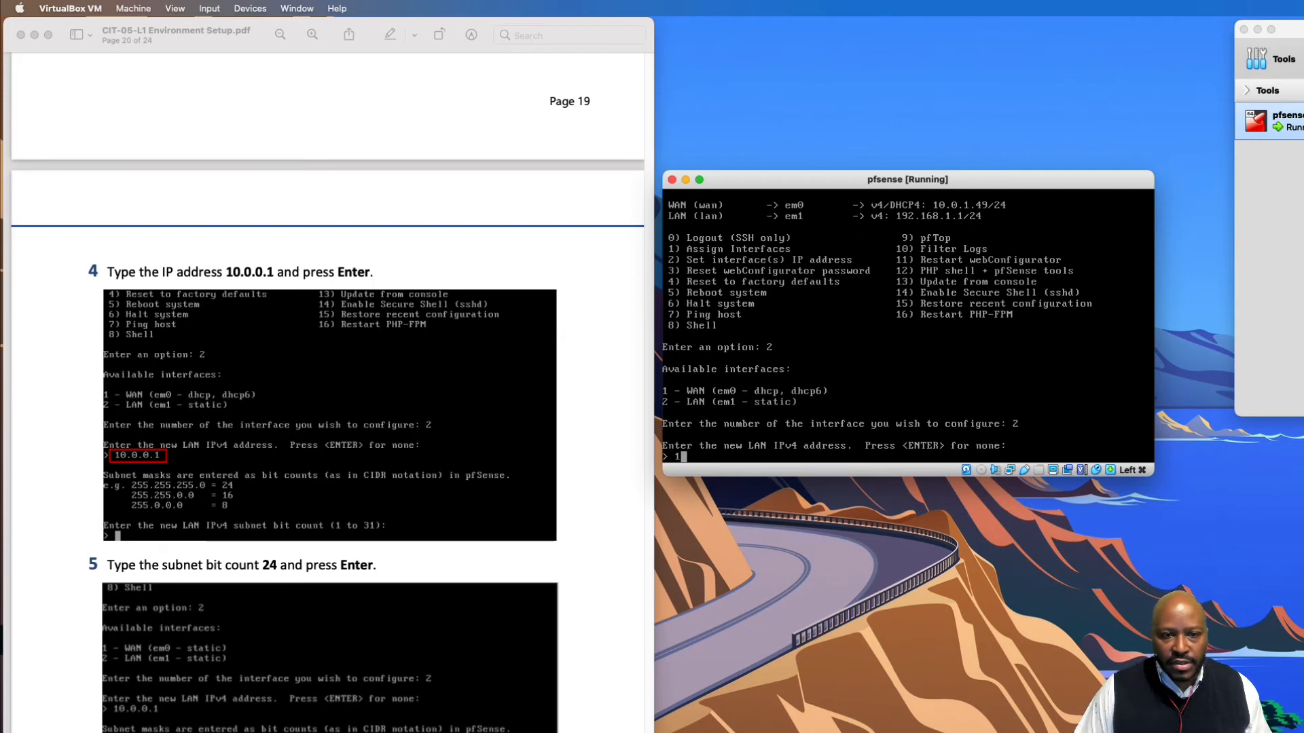
type("0.0.0.1")
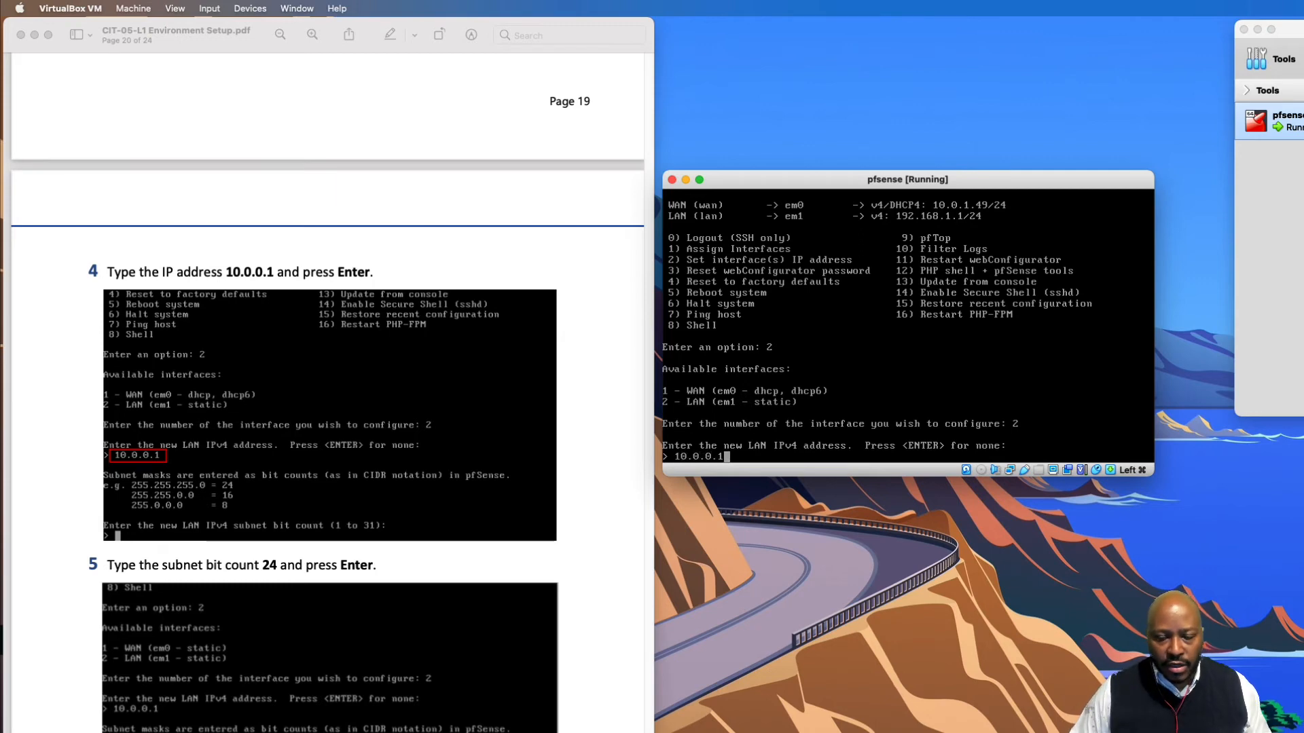
key("Return")
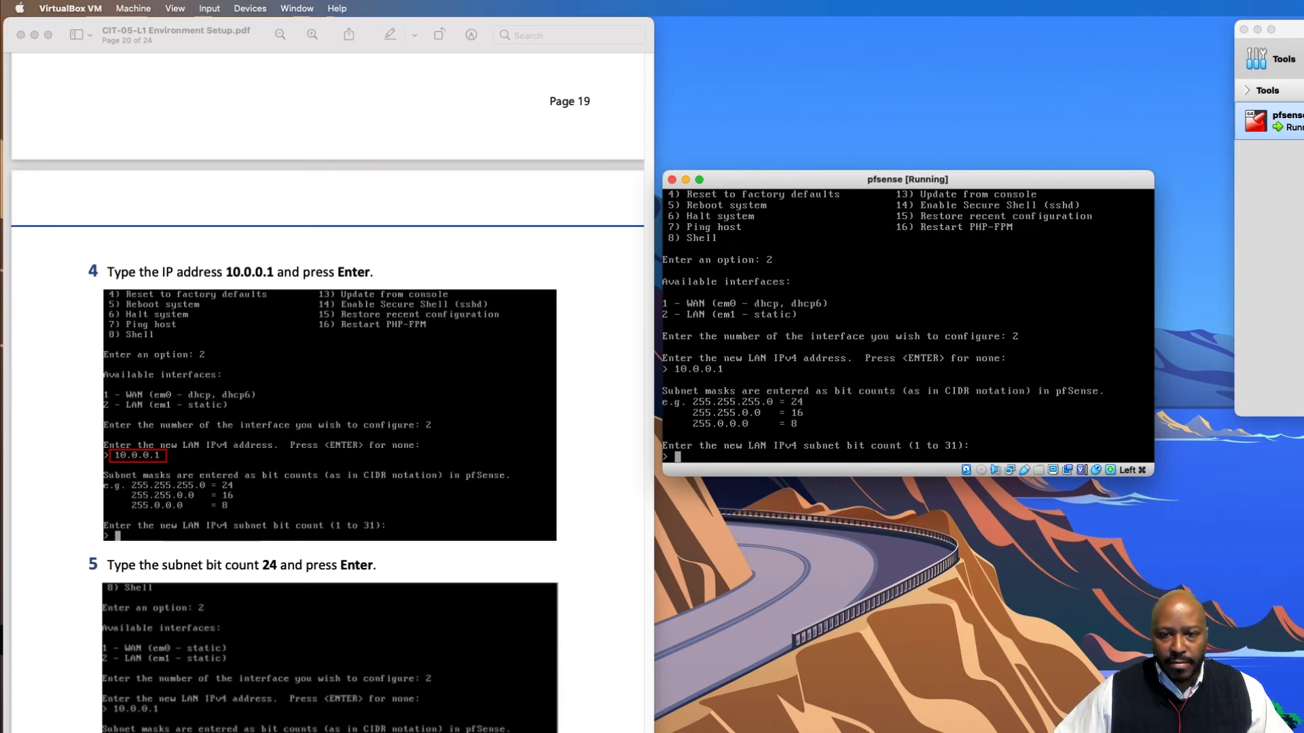
type("24")
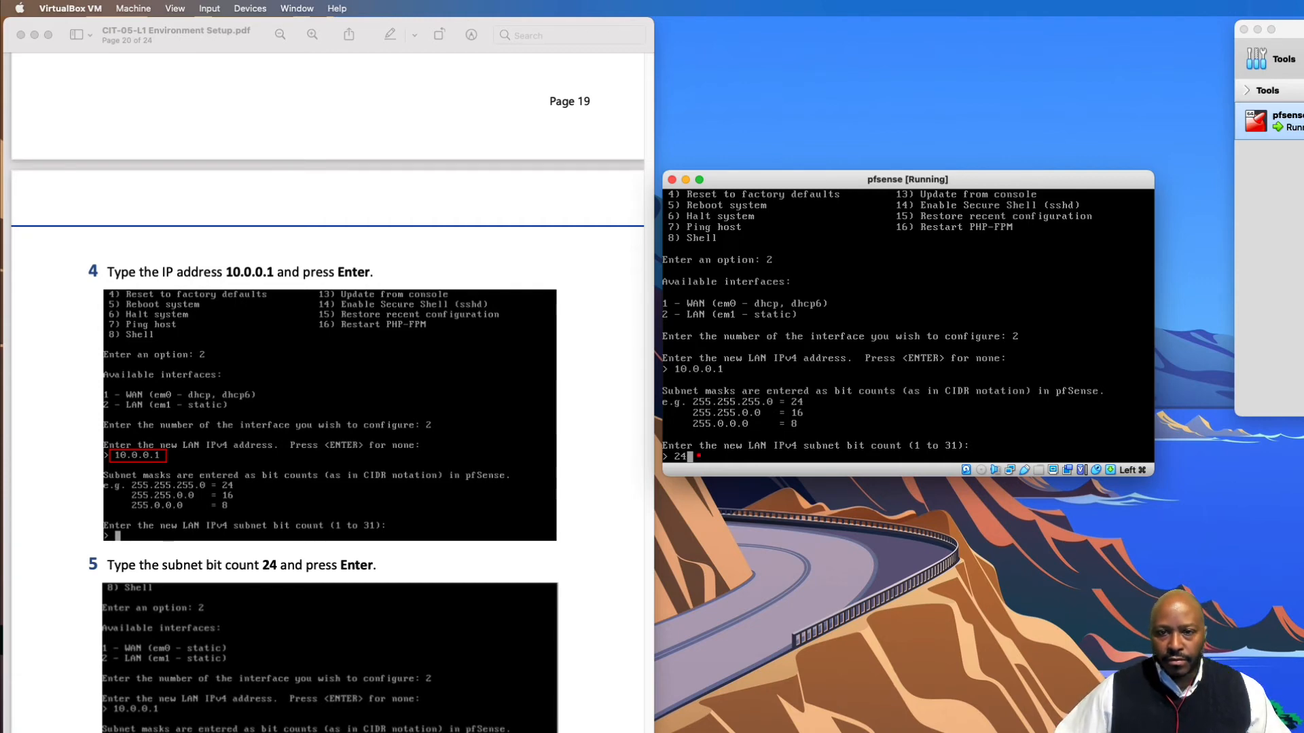
key("Return")
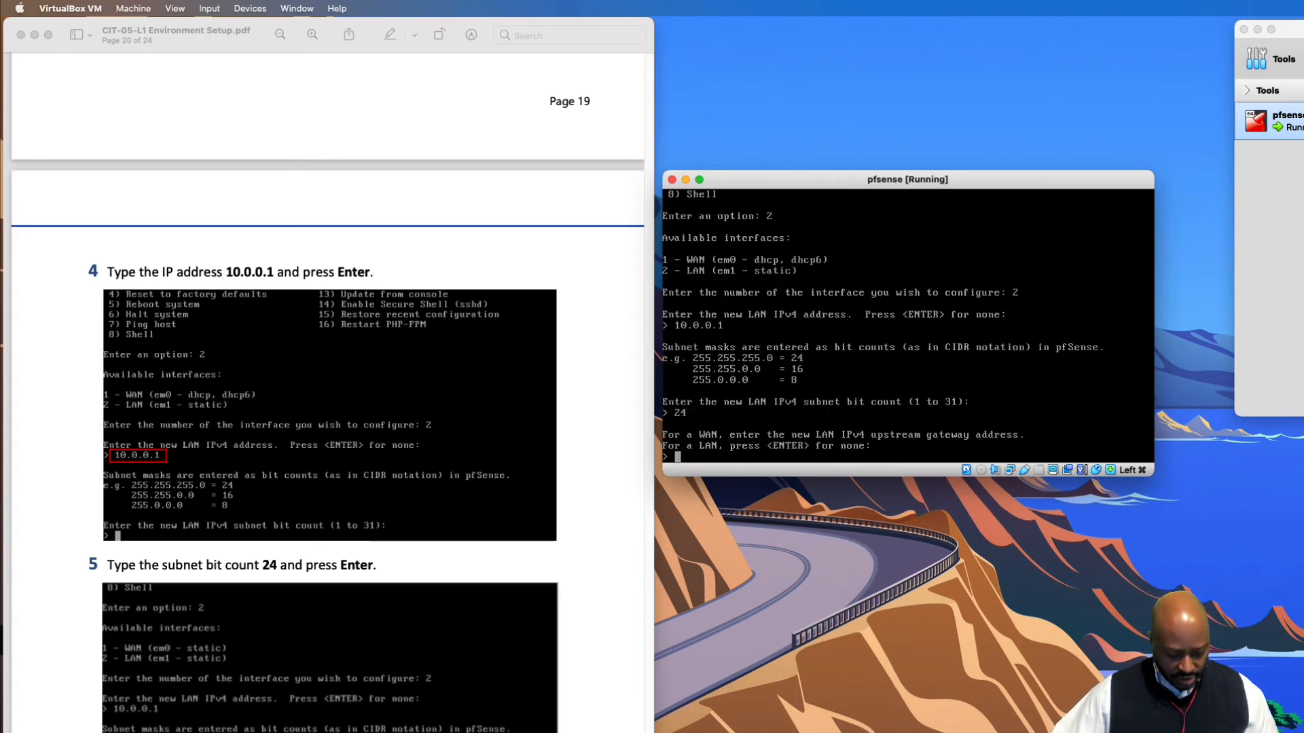
Following lab instruction 6, leave the LAN IPv4 upstream gateway address empty.
scroll(534, 594, "down", 10)
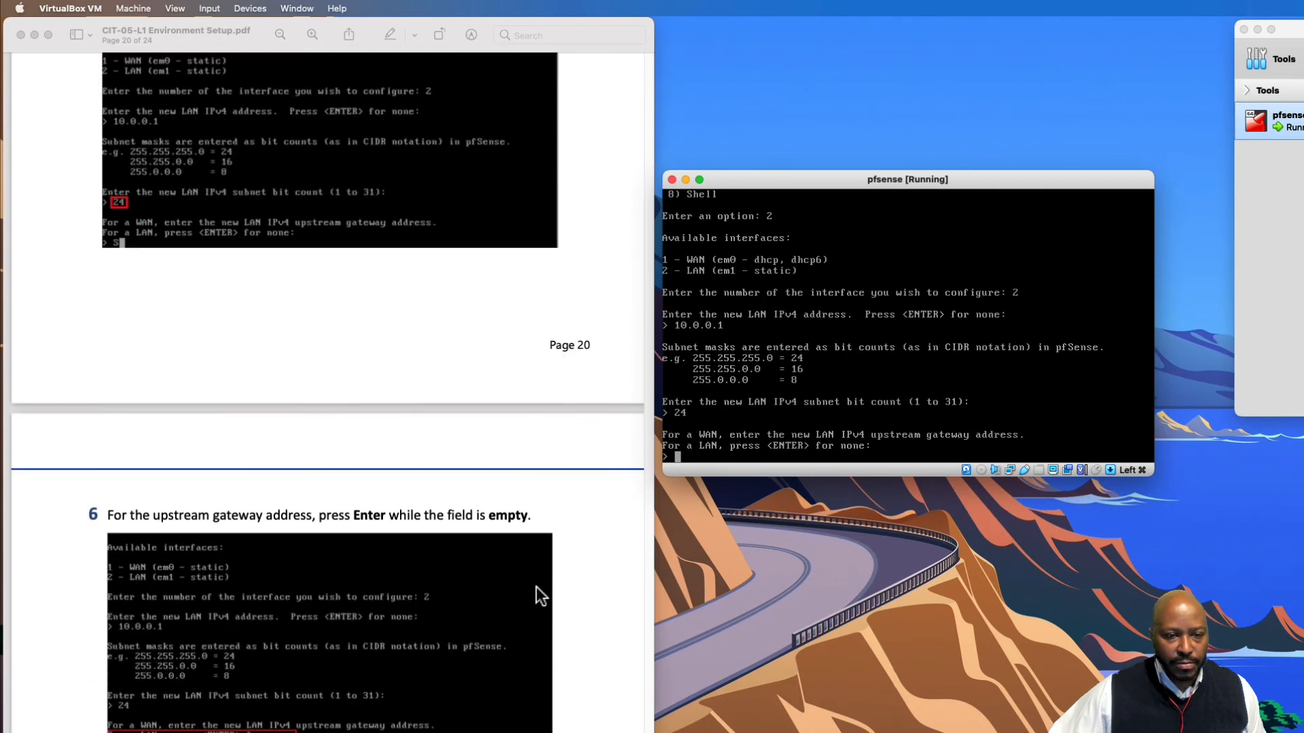
scroll(536, 588, "down", 3)
scroll(537, 586, "down", 1)
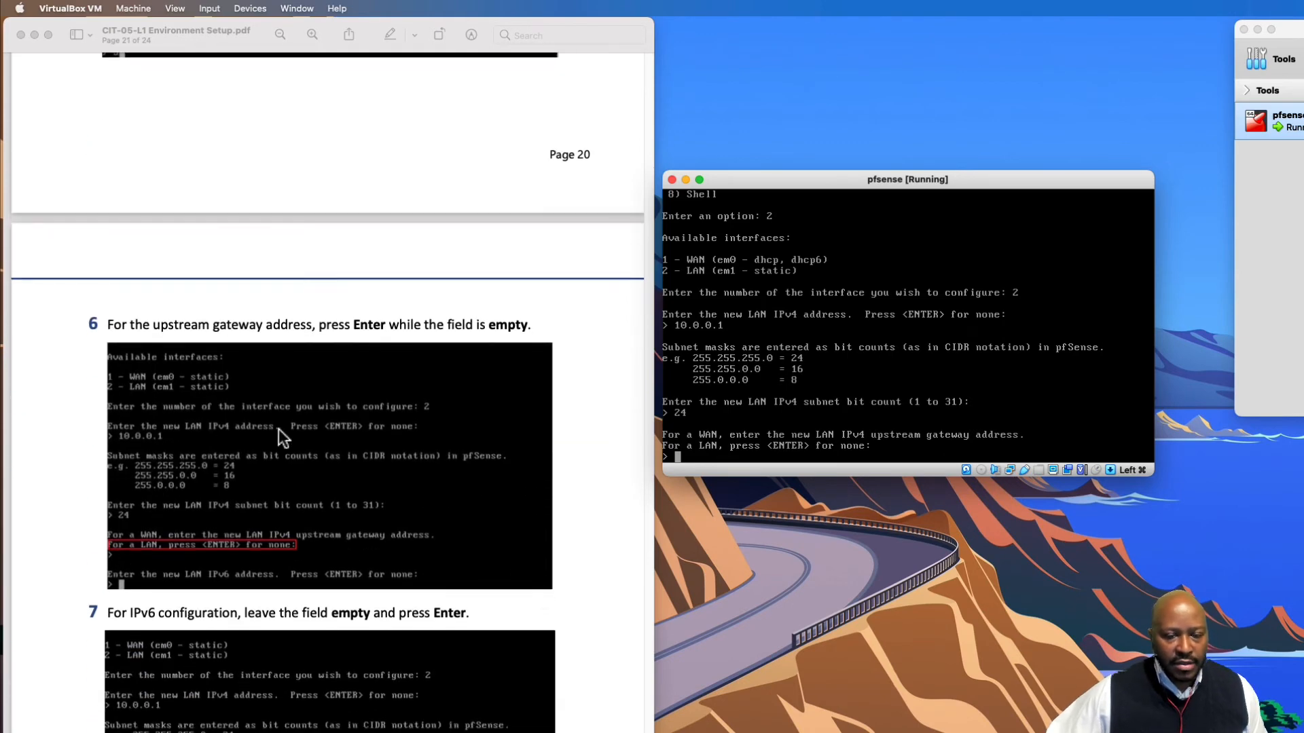
scroll(353, 430, "down", 1)
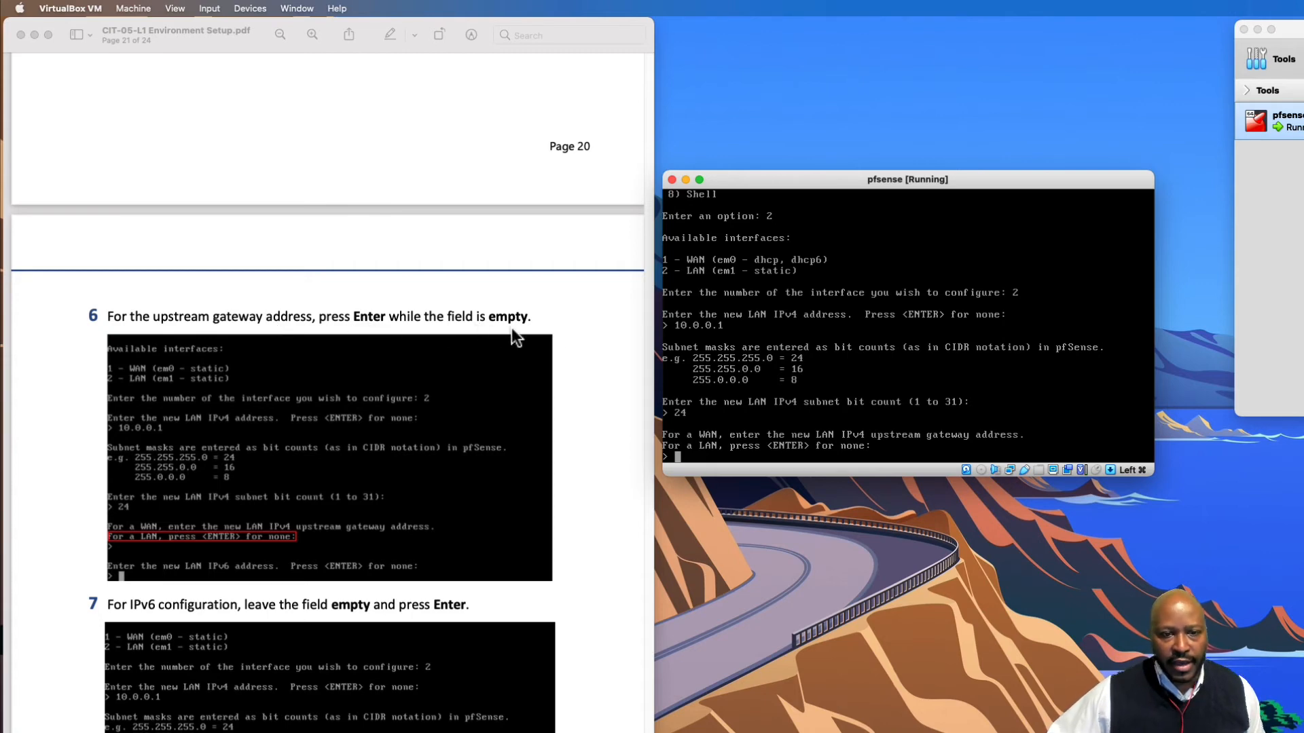
left_click(689, 446)
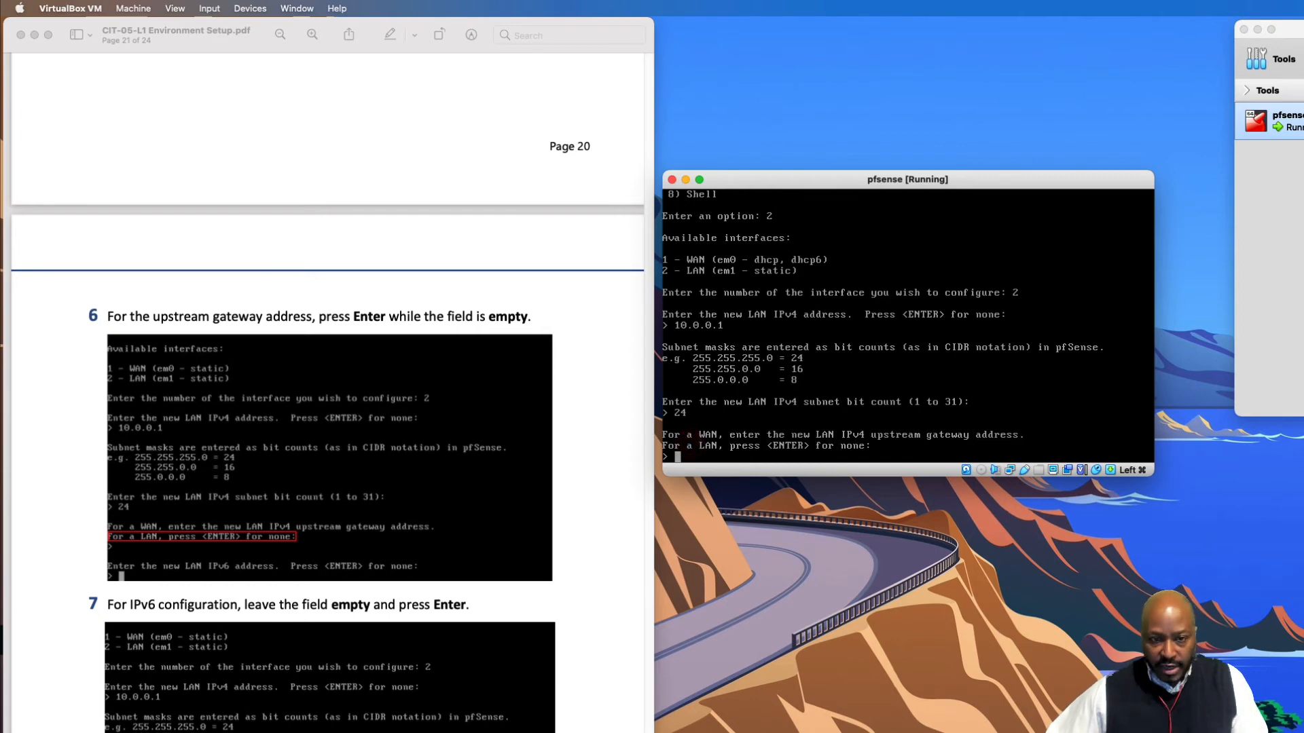
key("Return")
Following lab instruction 7, leave the new LAN IPv6 address empty.
key("super")
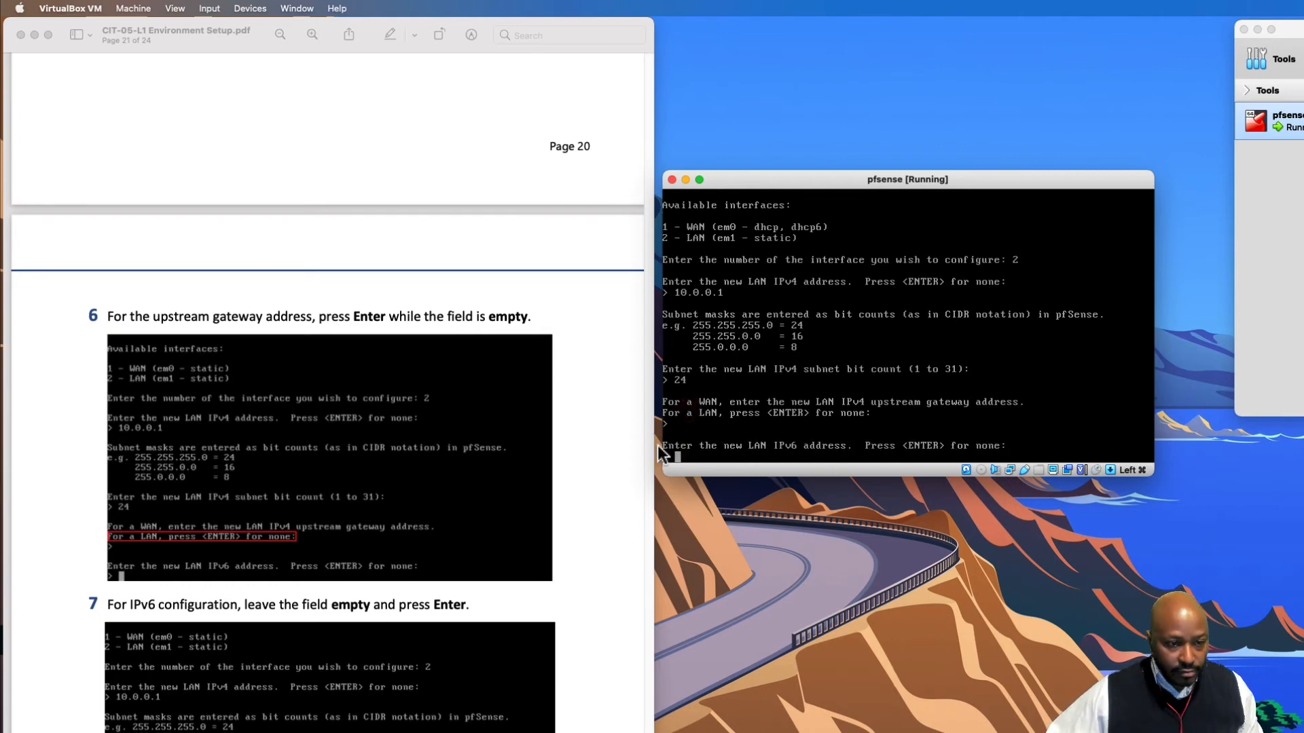
scroll(286, 557, "down", 5)
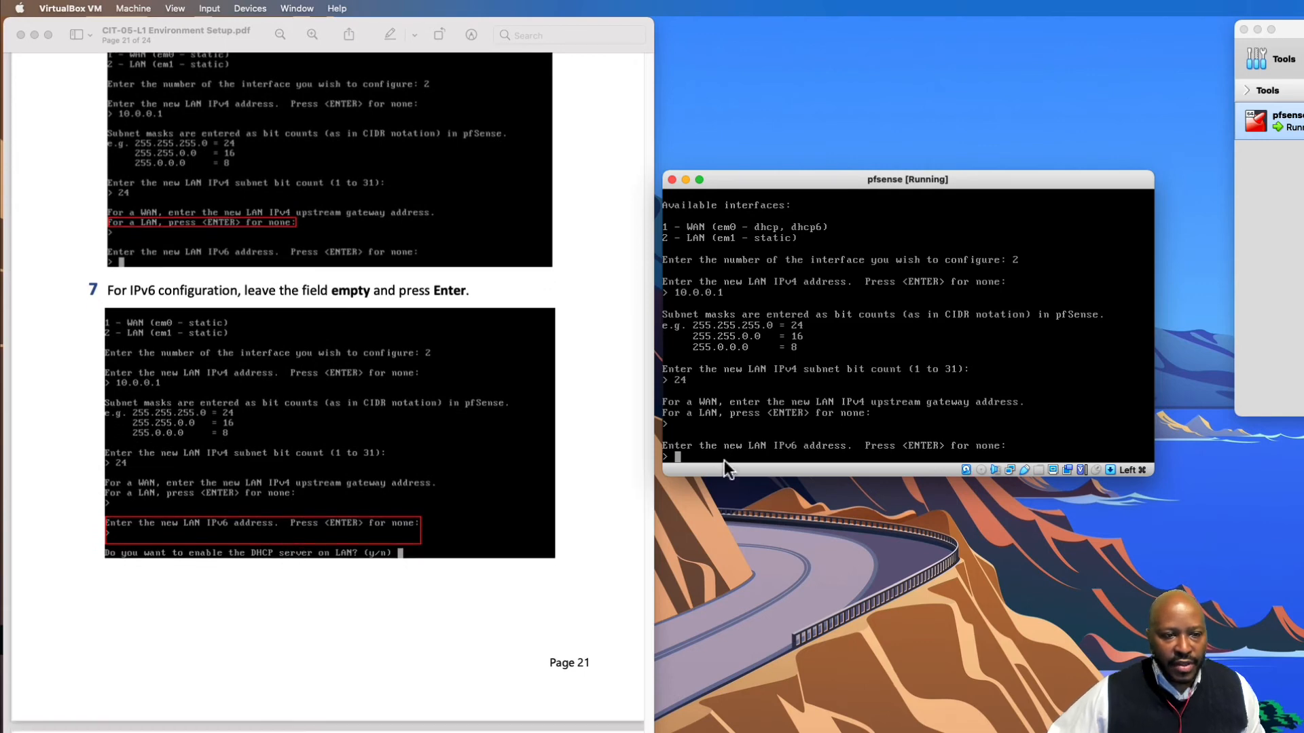
left_click(785, 453)
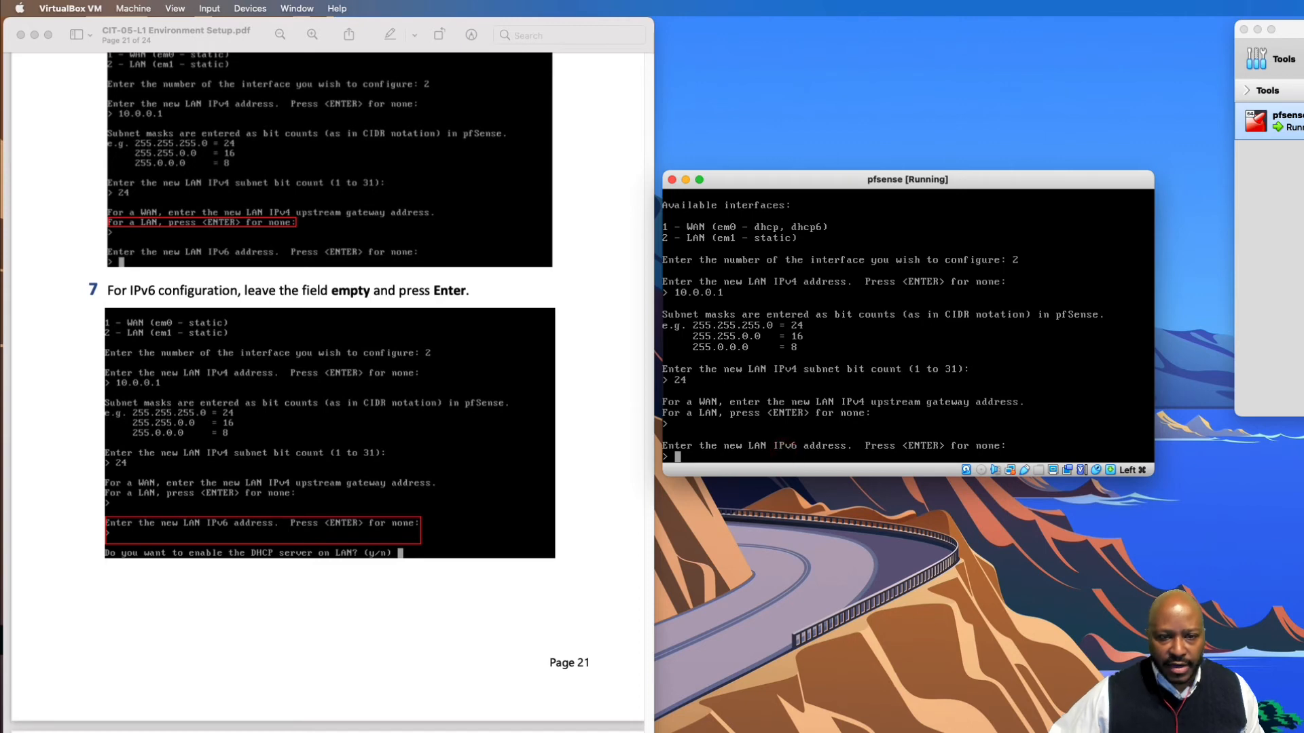
key("Return")
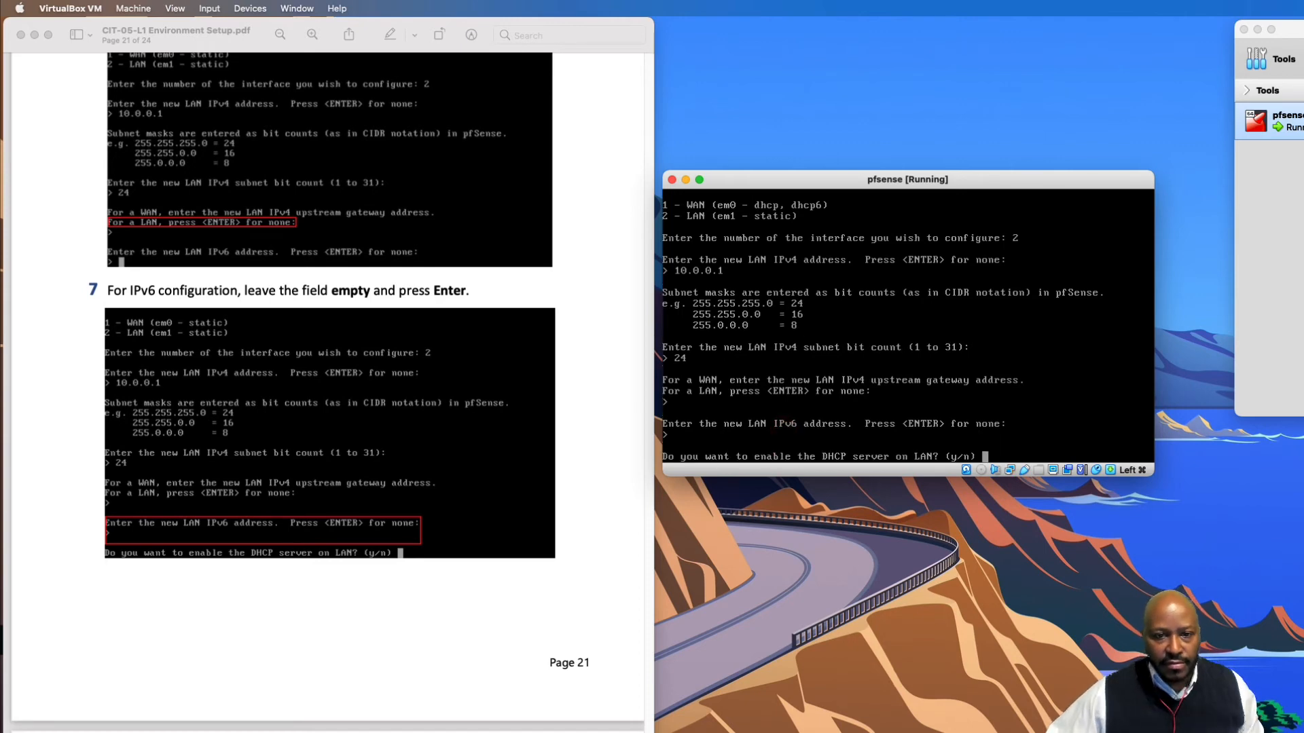
Following lab instruction 8, answer y to enable the DHCP server on the LAN.
key("super")
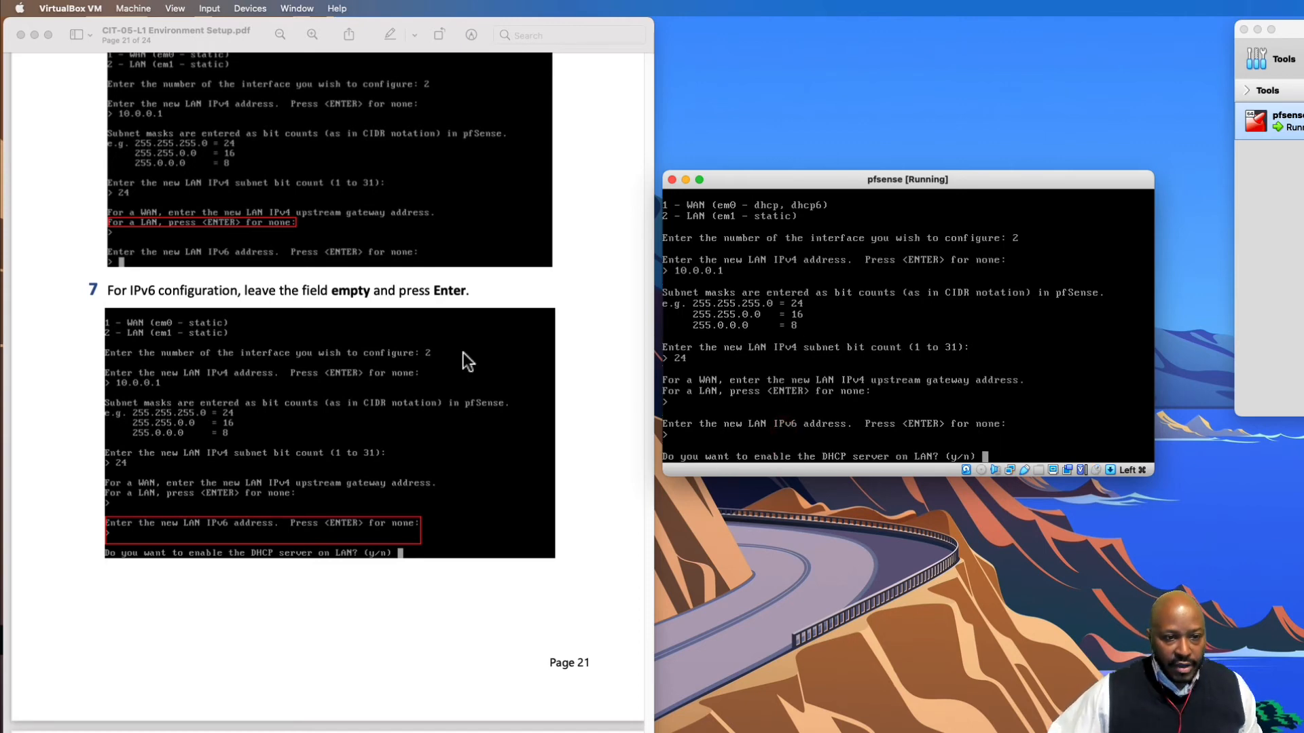
scroll(463, 352, "down", 10)
scroll(409, 466, "down", 3)
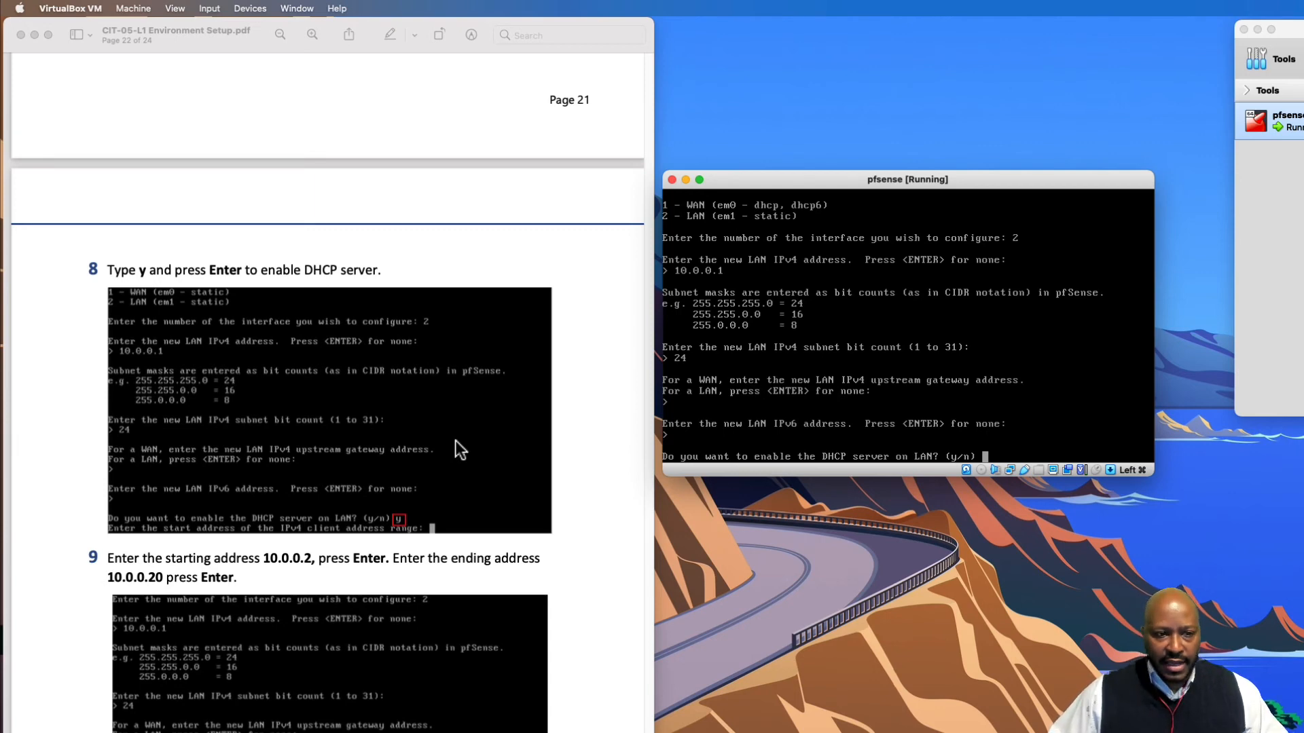
left_click(960, 442)
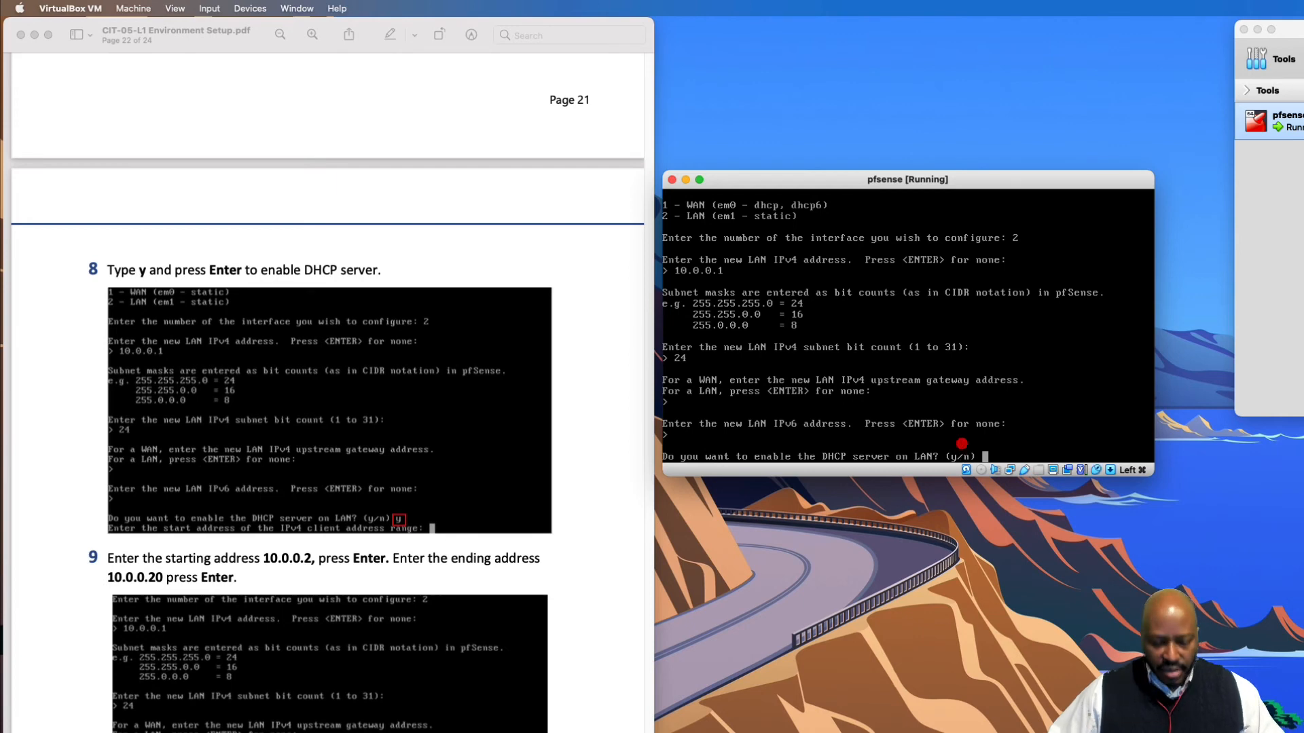
type("y")
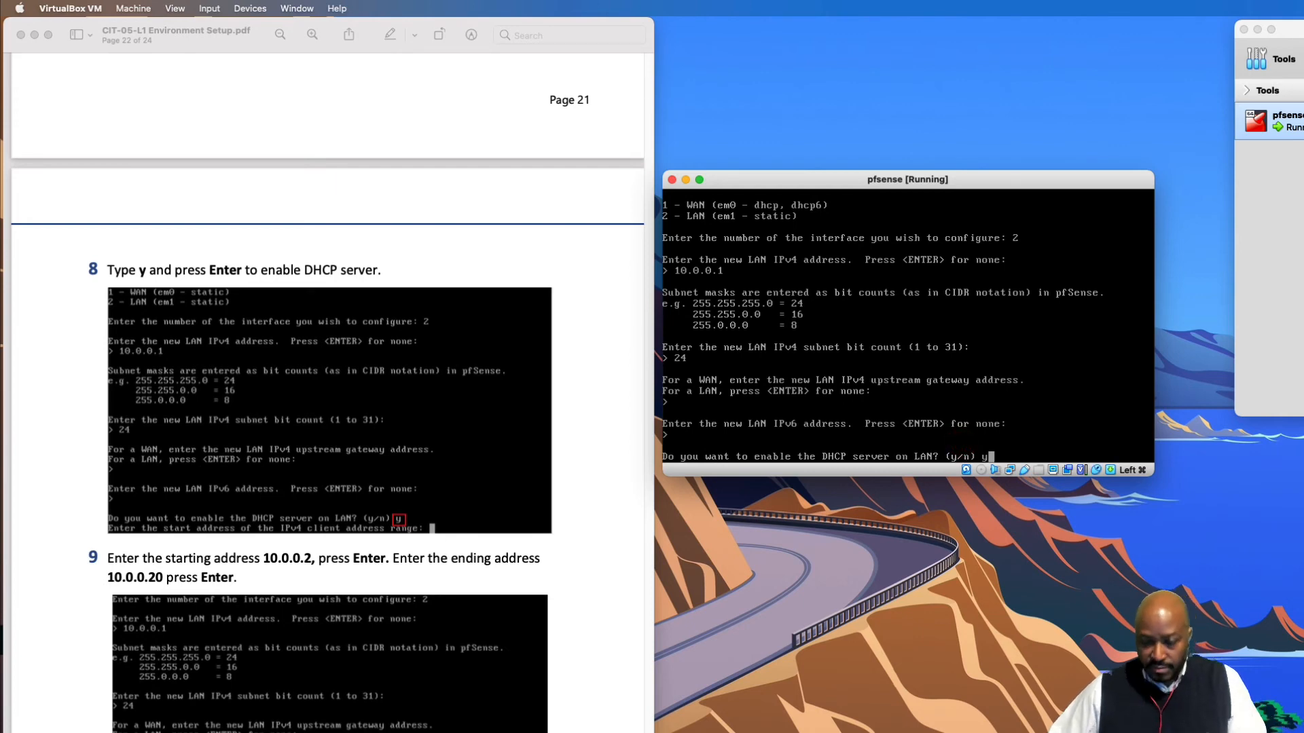
key("Return")
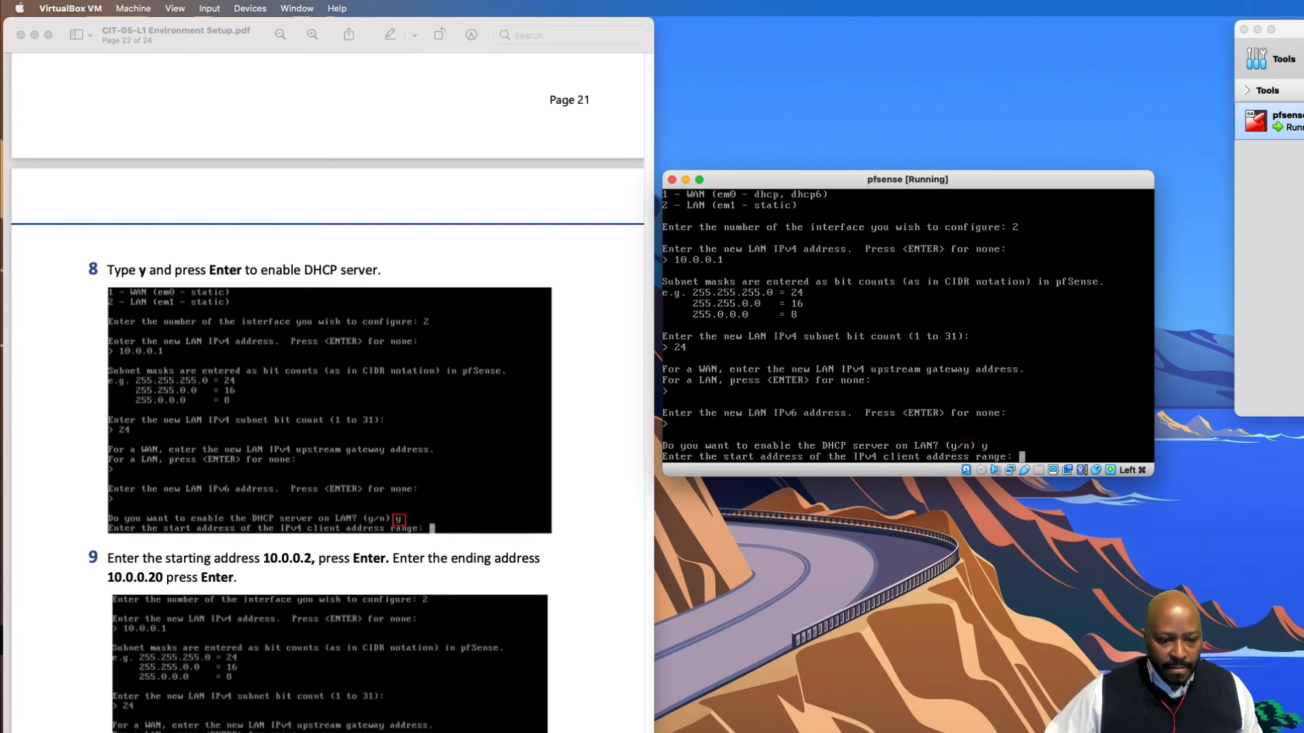
Following lab instruction 9, set the LAN DHCP client address range to start at 10.0.0.2 and end at 10.0.0.20.
scroll(491, 605, "down", 3)
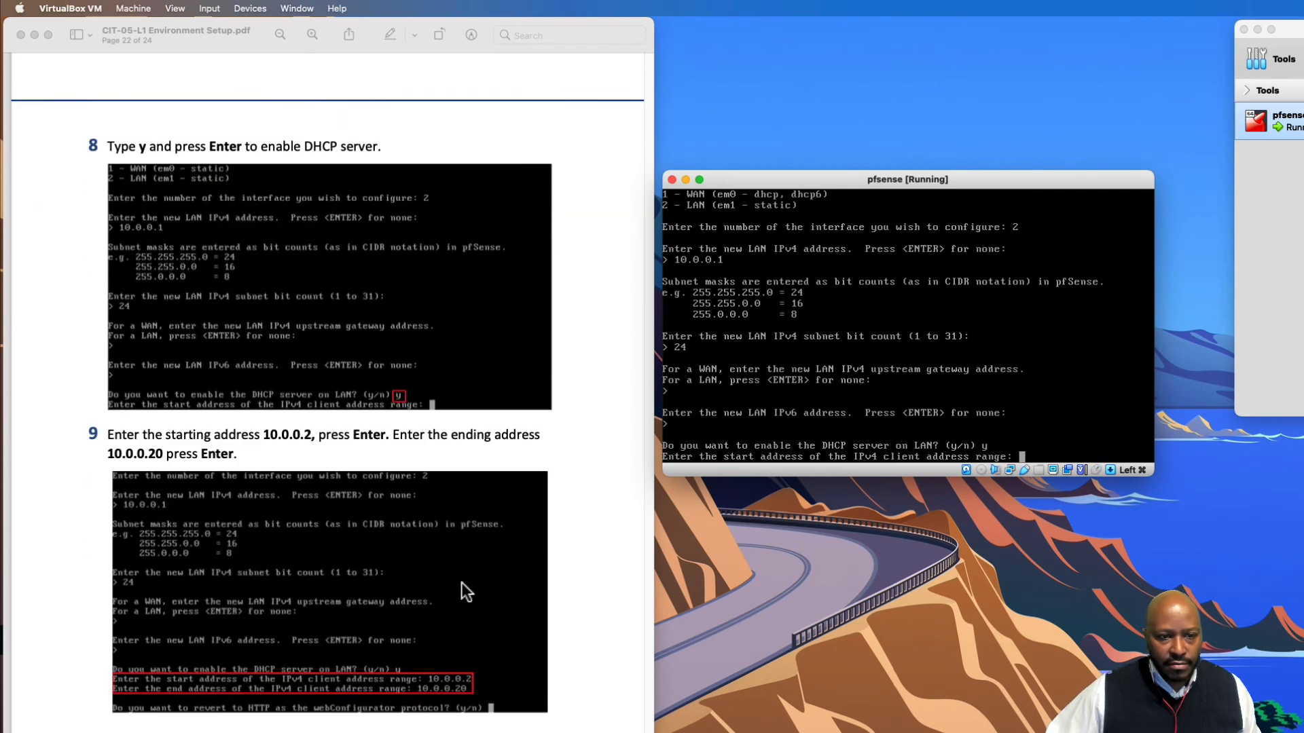
scroll(461, 582, "down", 6)
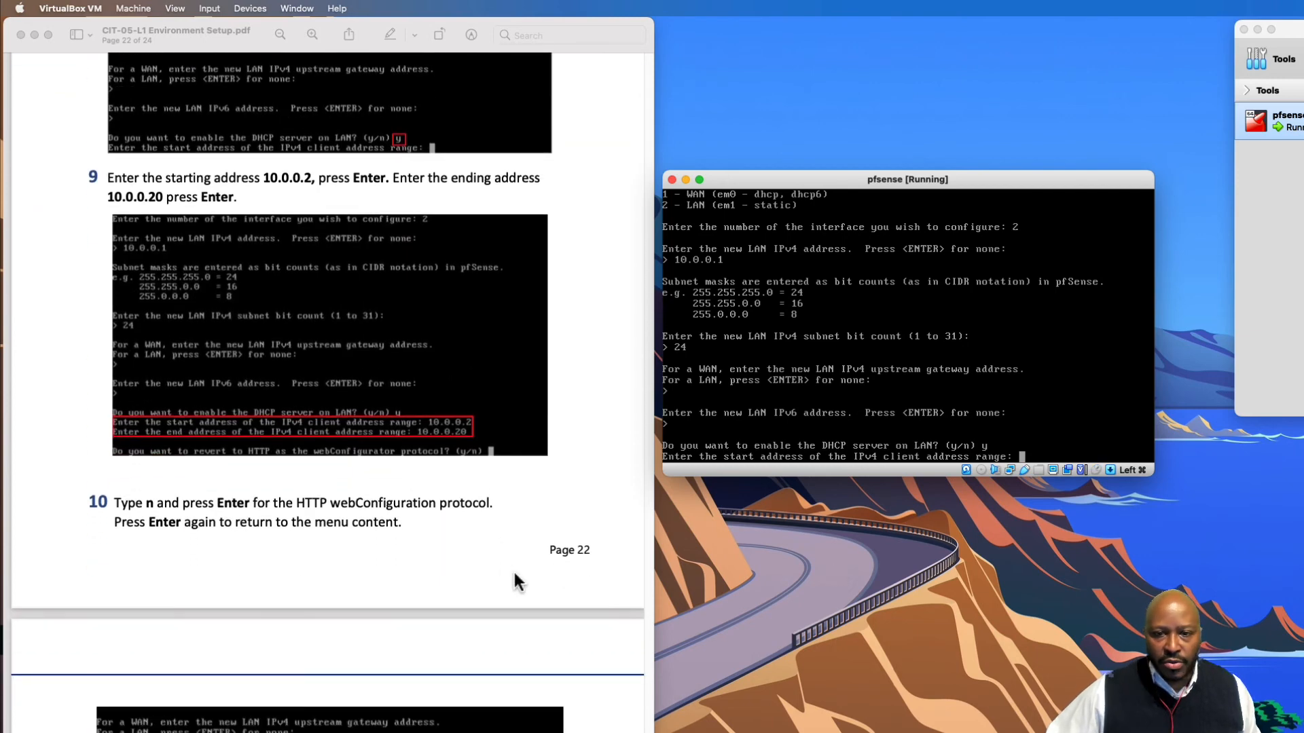
left_click(1043, 454)
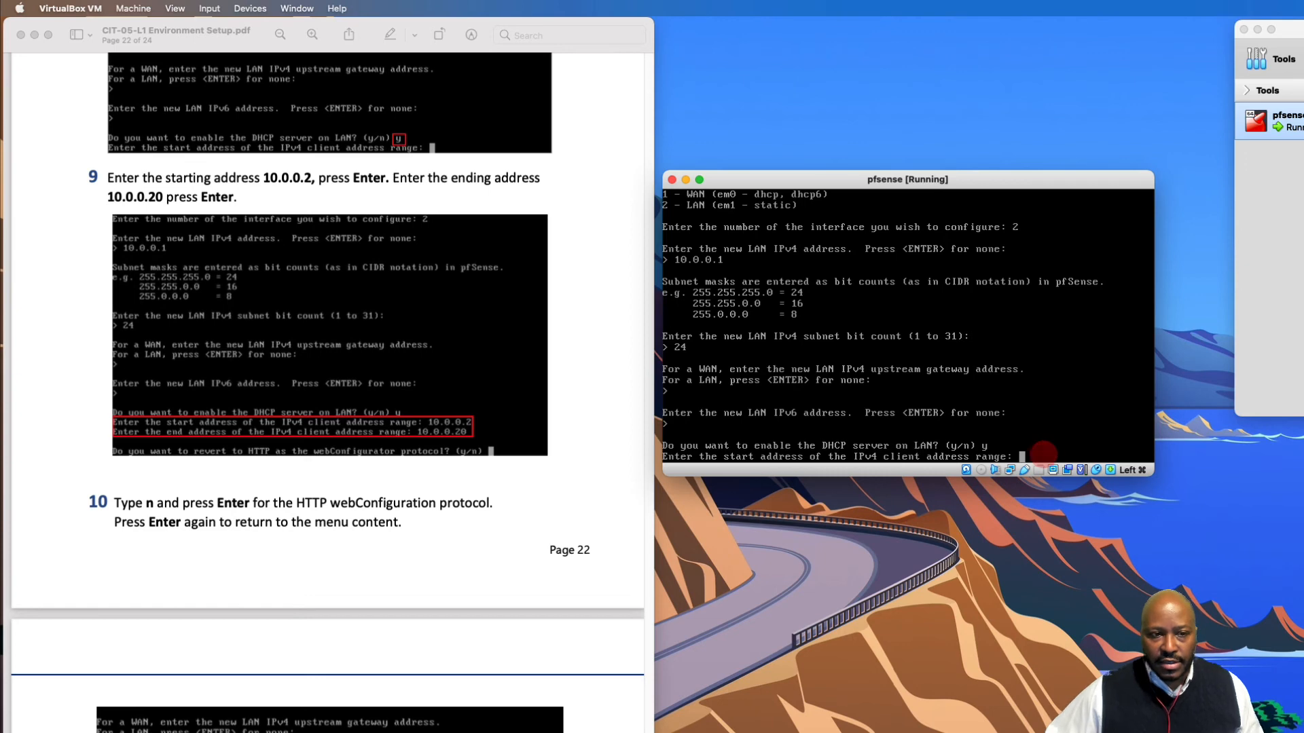
type("10")
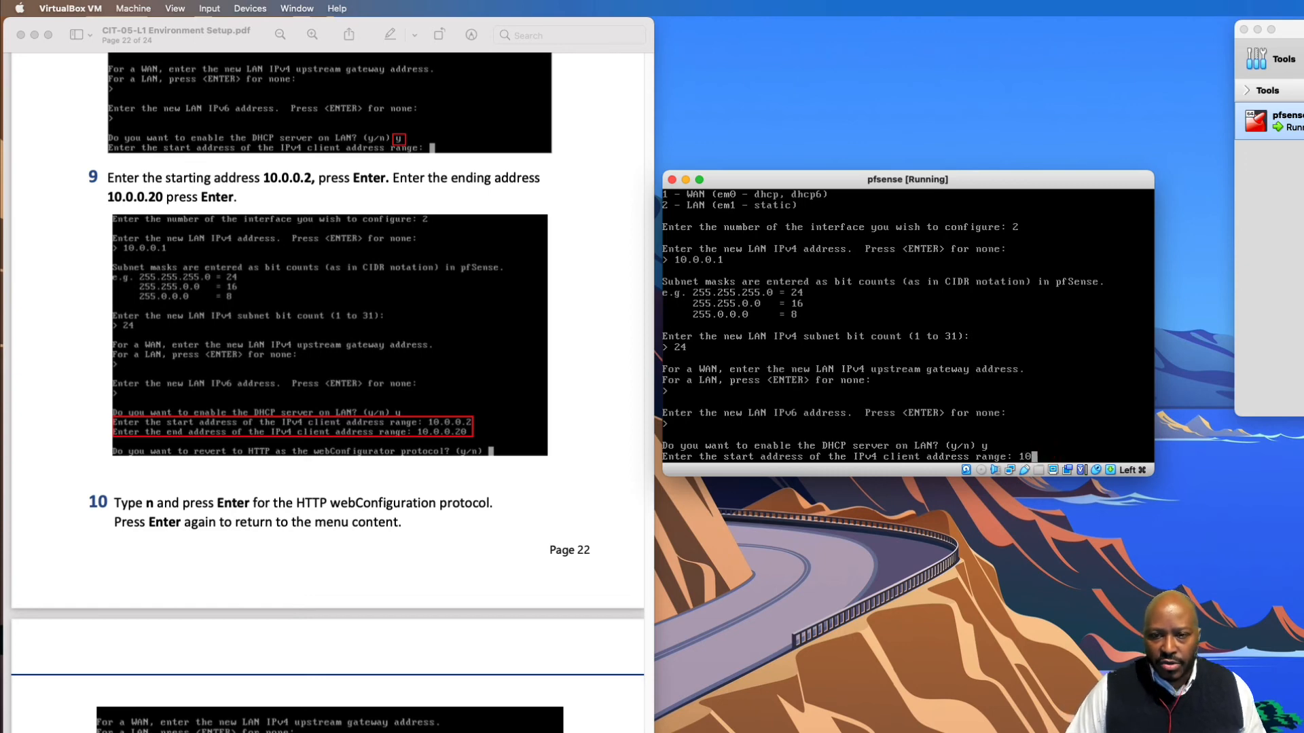
type(".0.0.2")
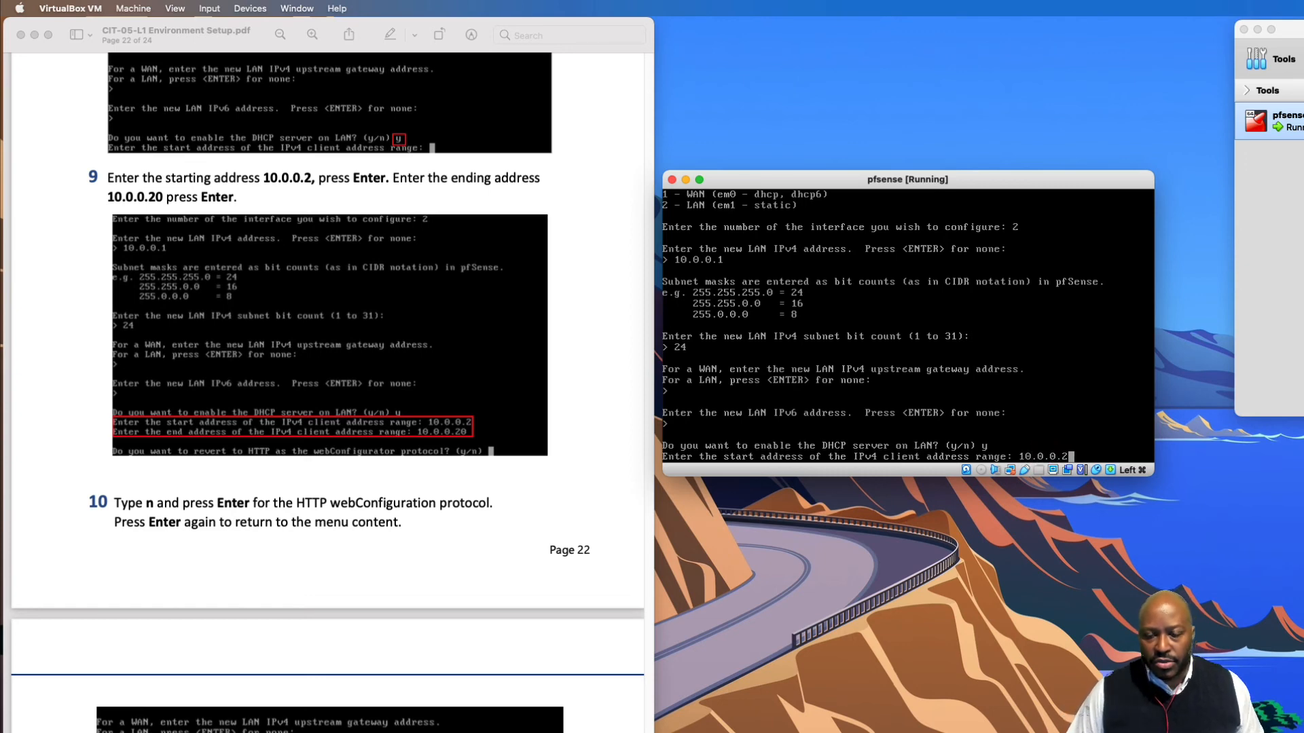
key("Return")
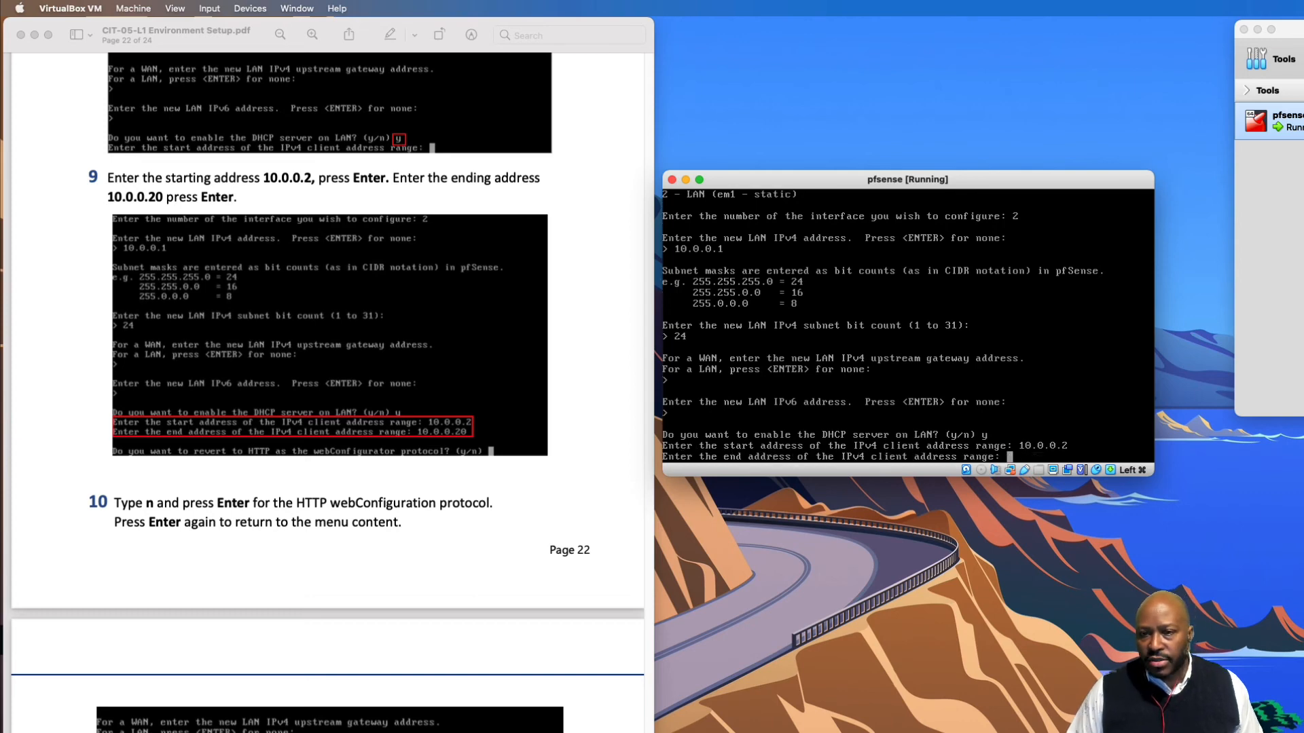
type("10")
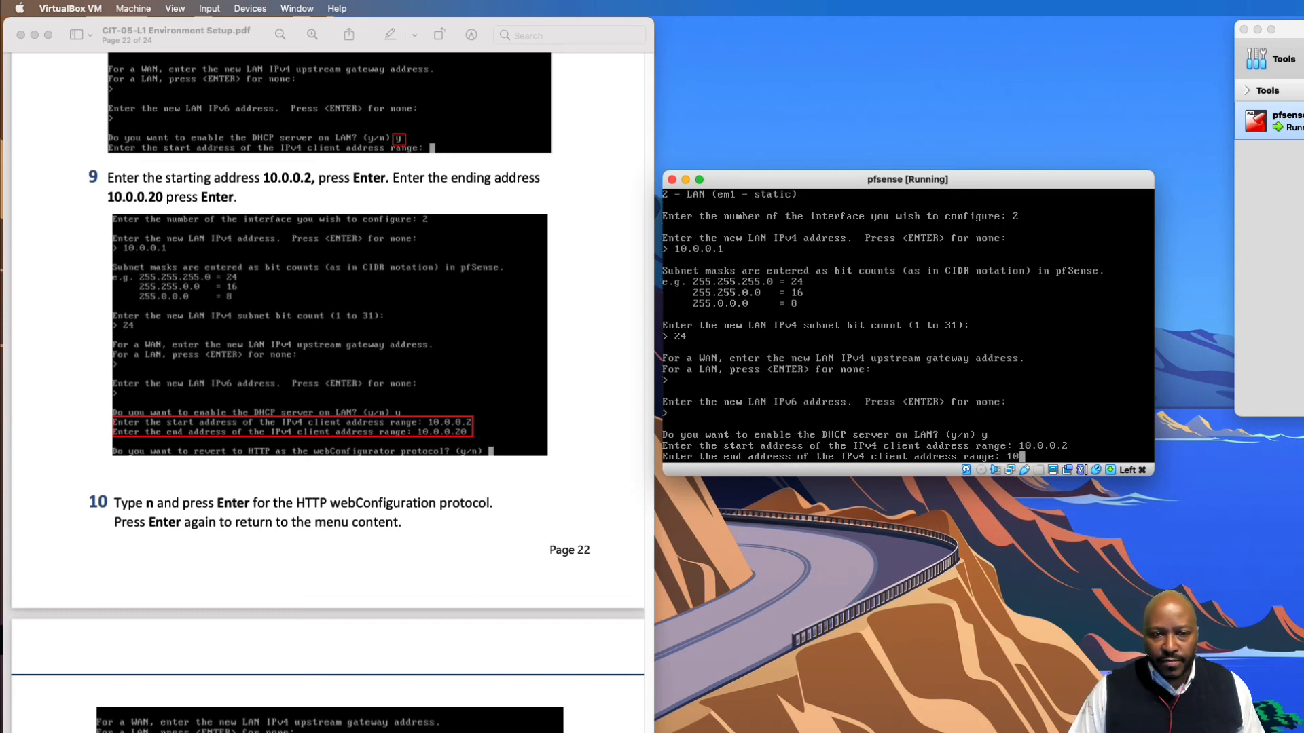
type(".0.0.")
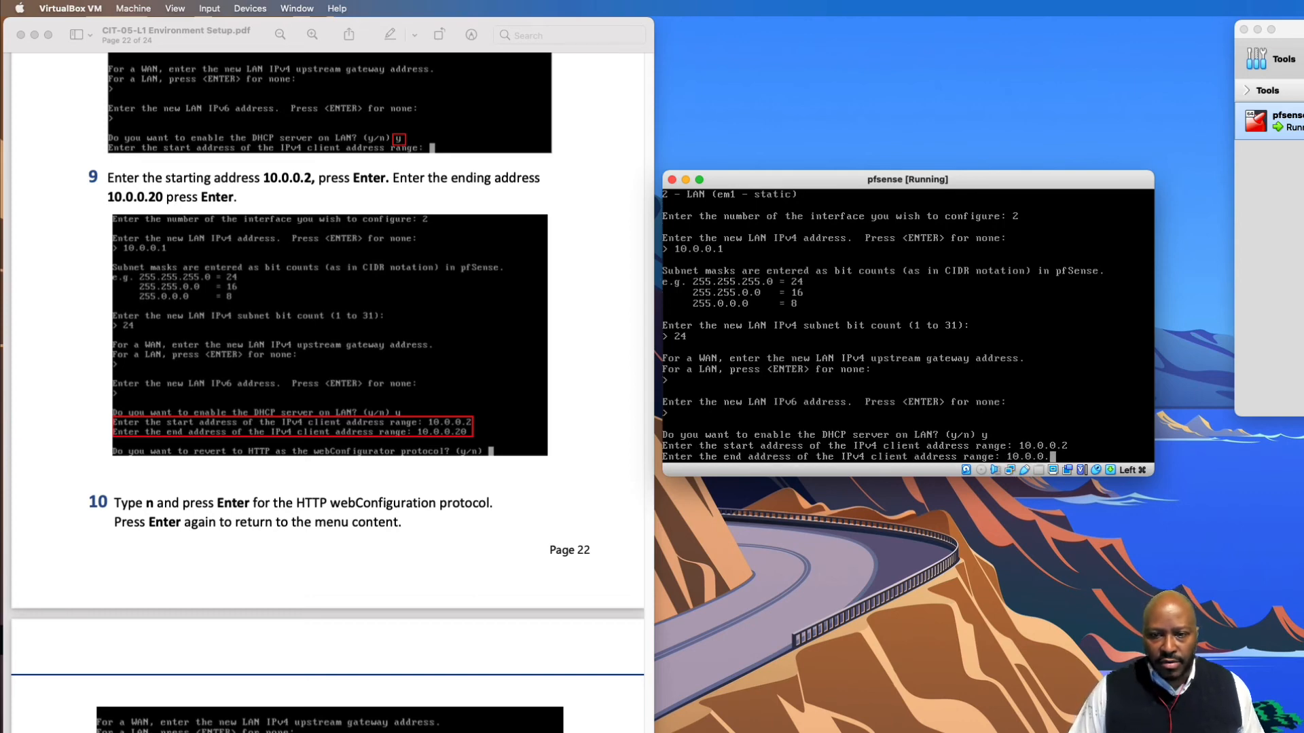
type("20")
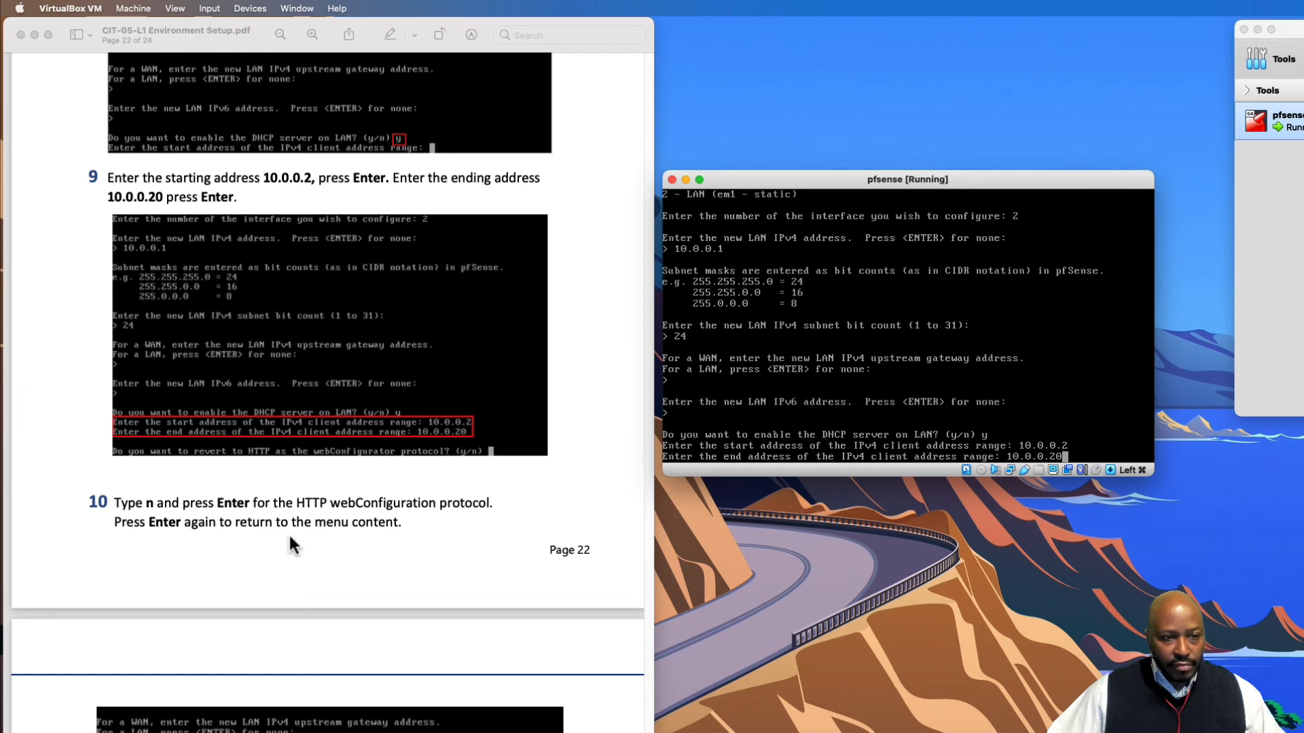
scroll(470, 519, "down", 4)
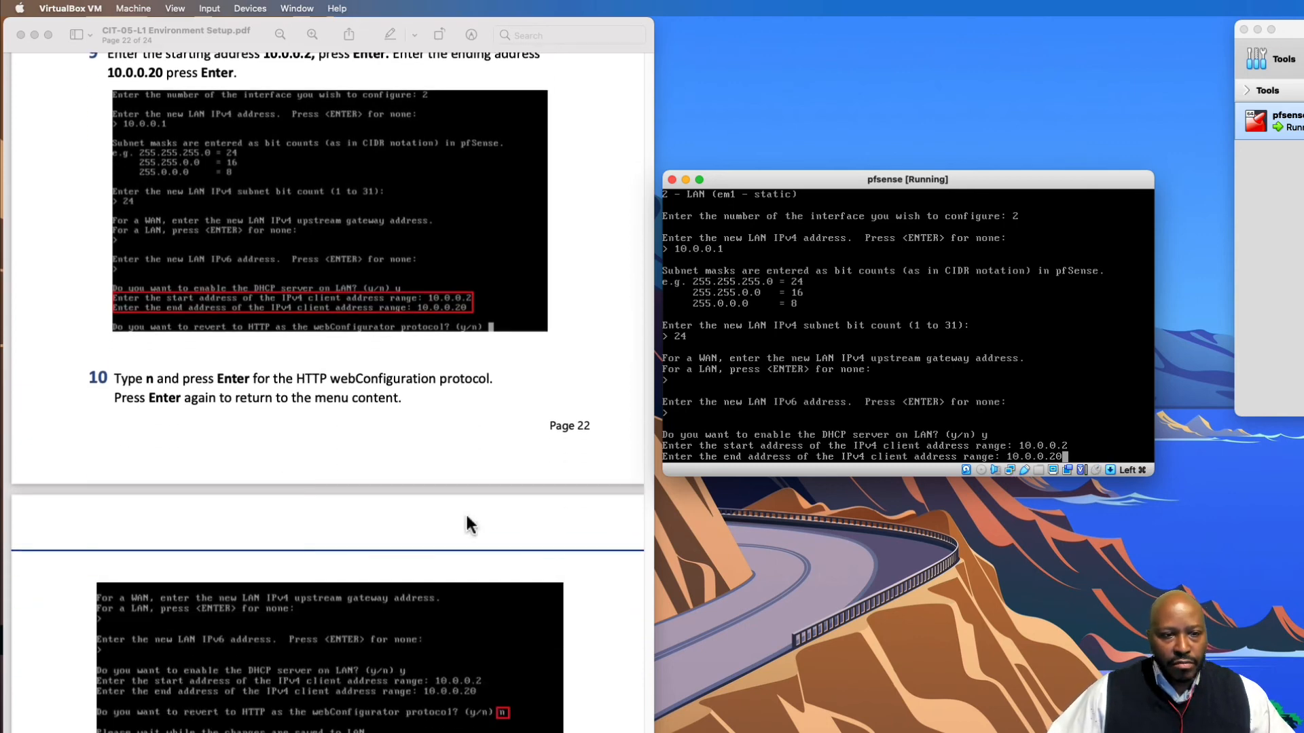
left_click(1103, 441)
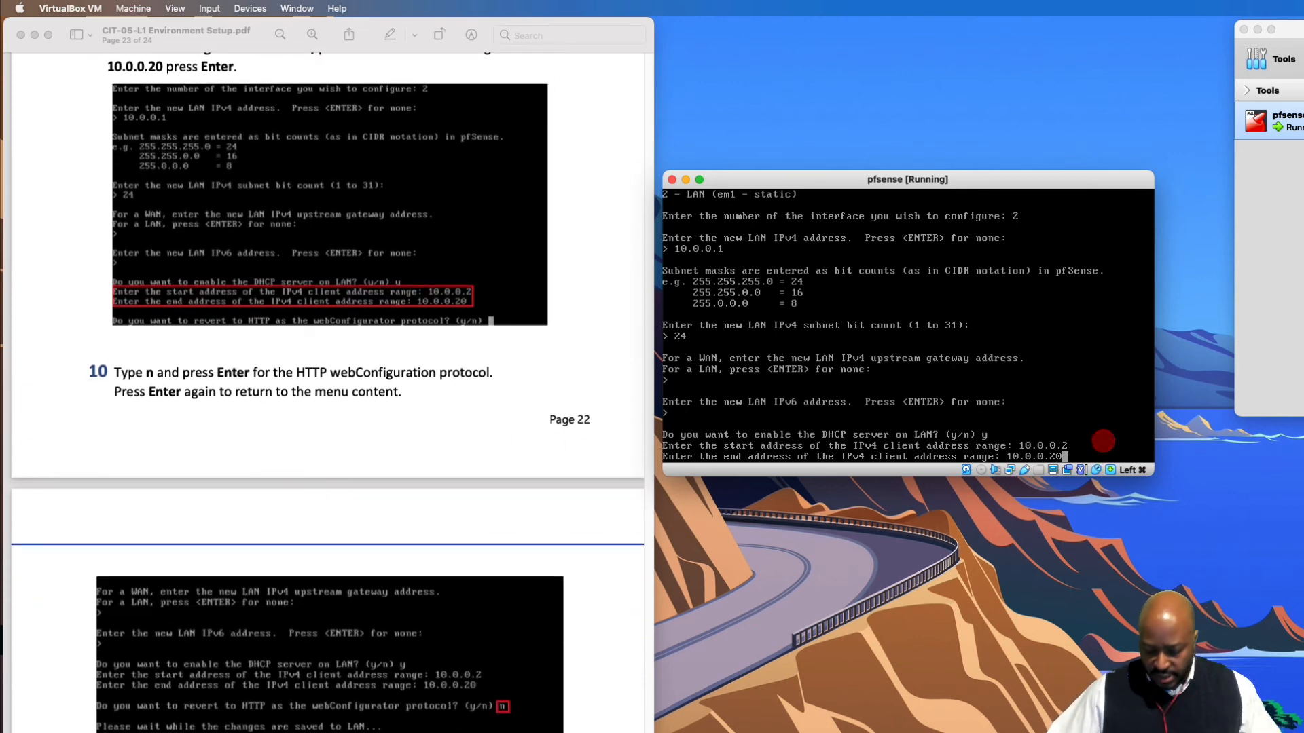
key("Return")
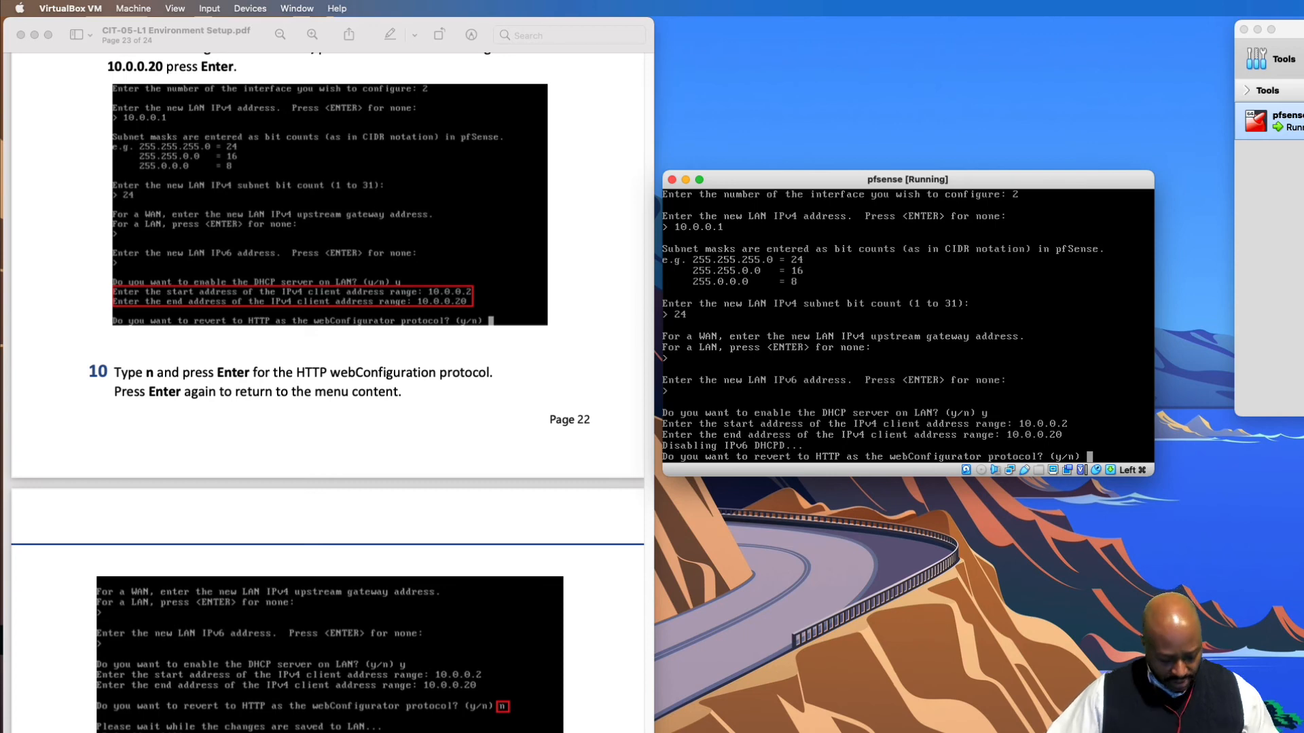
Following lab instruction 10, answer n to reverting the webConfigurator protocol to HTTP and return to the console menu.
left_click(1105, 440)
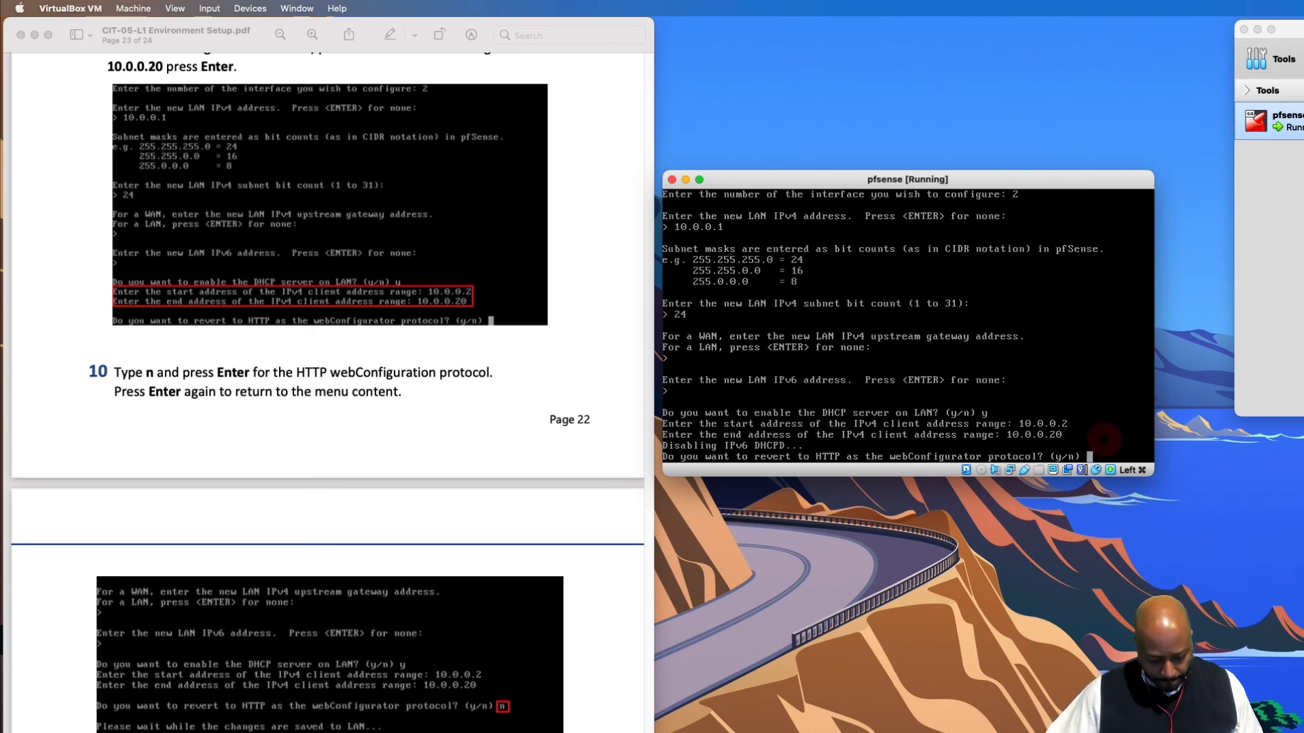
type("n")
key("Return")
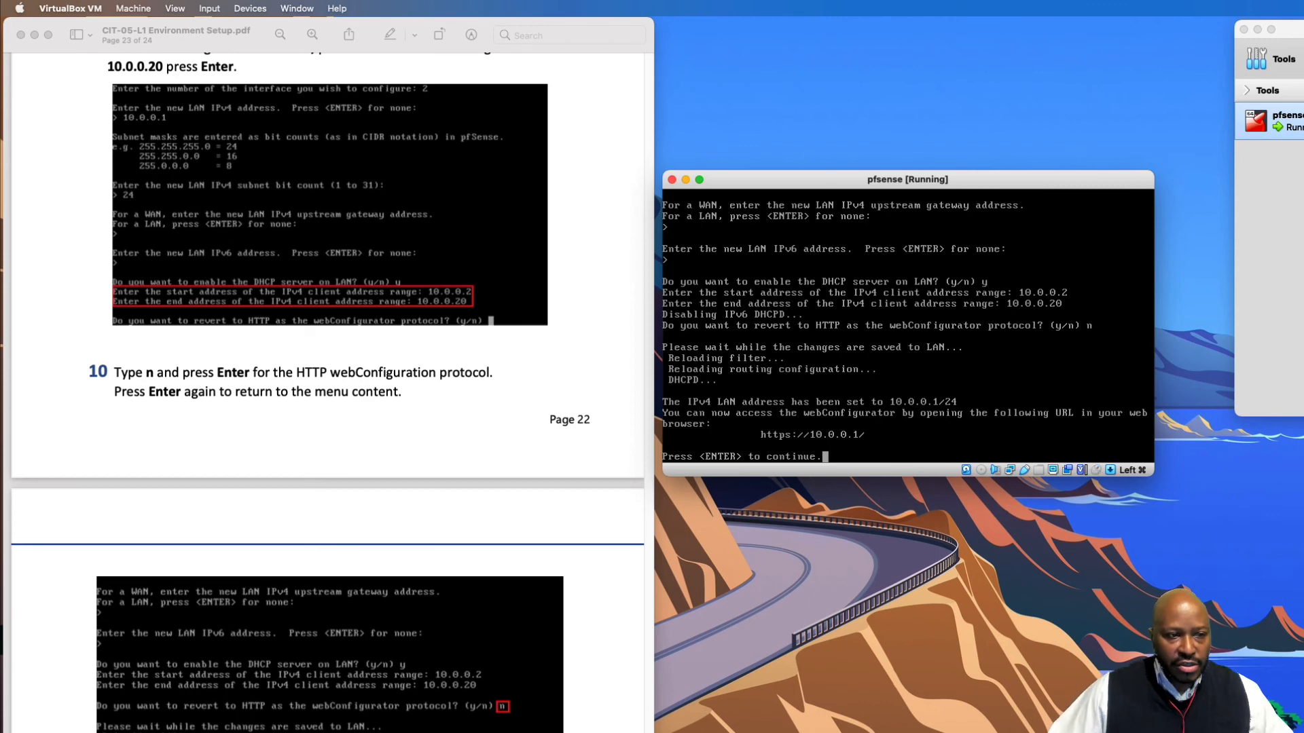
scroll(326, 638, "down", 3)
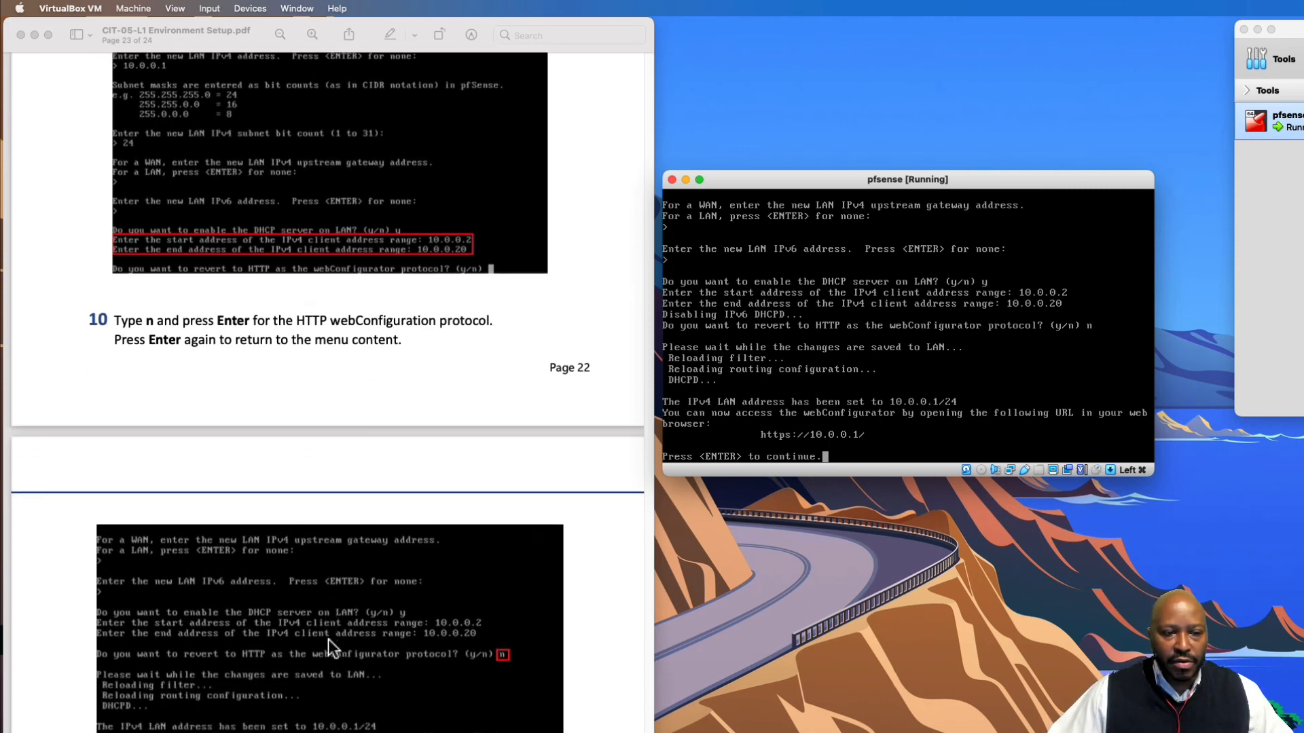
scroll(497, 604, "down", 4)
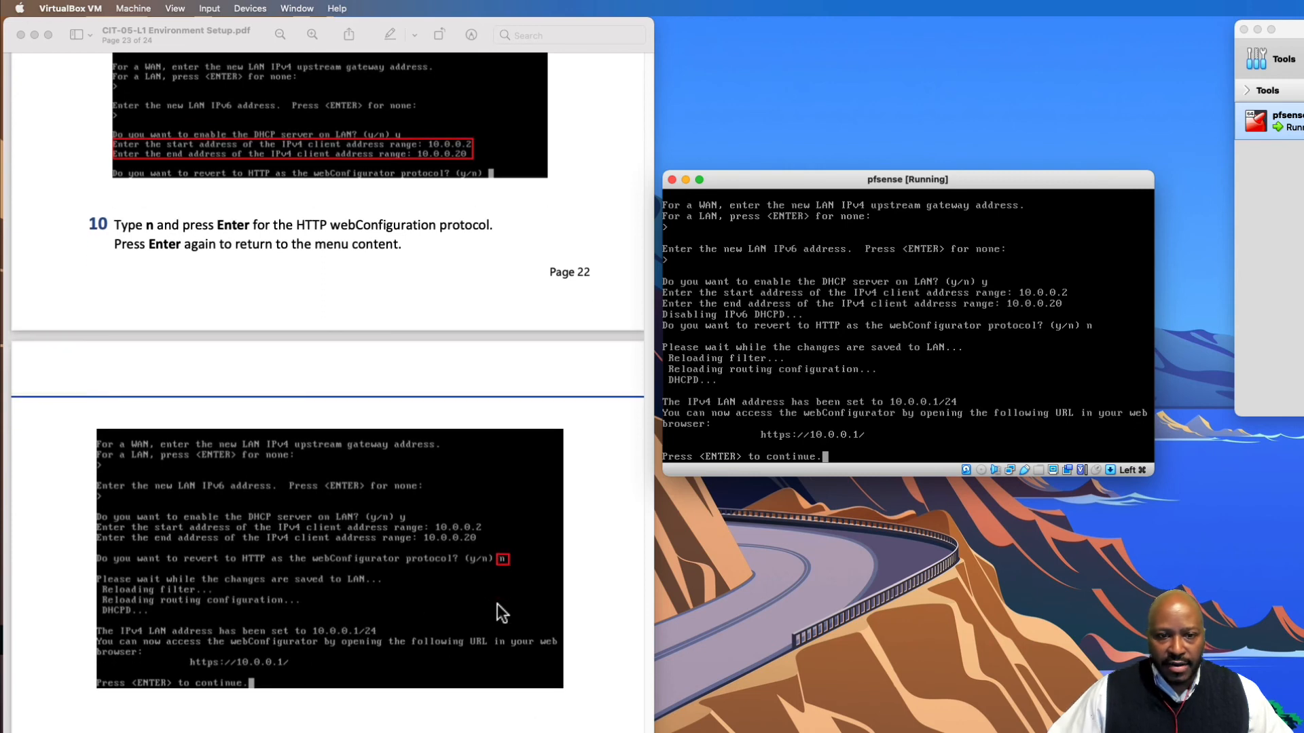
scroll(527, 609, "down", 8)
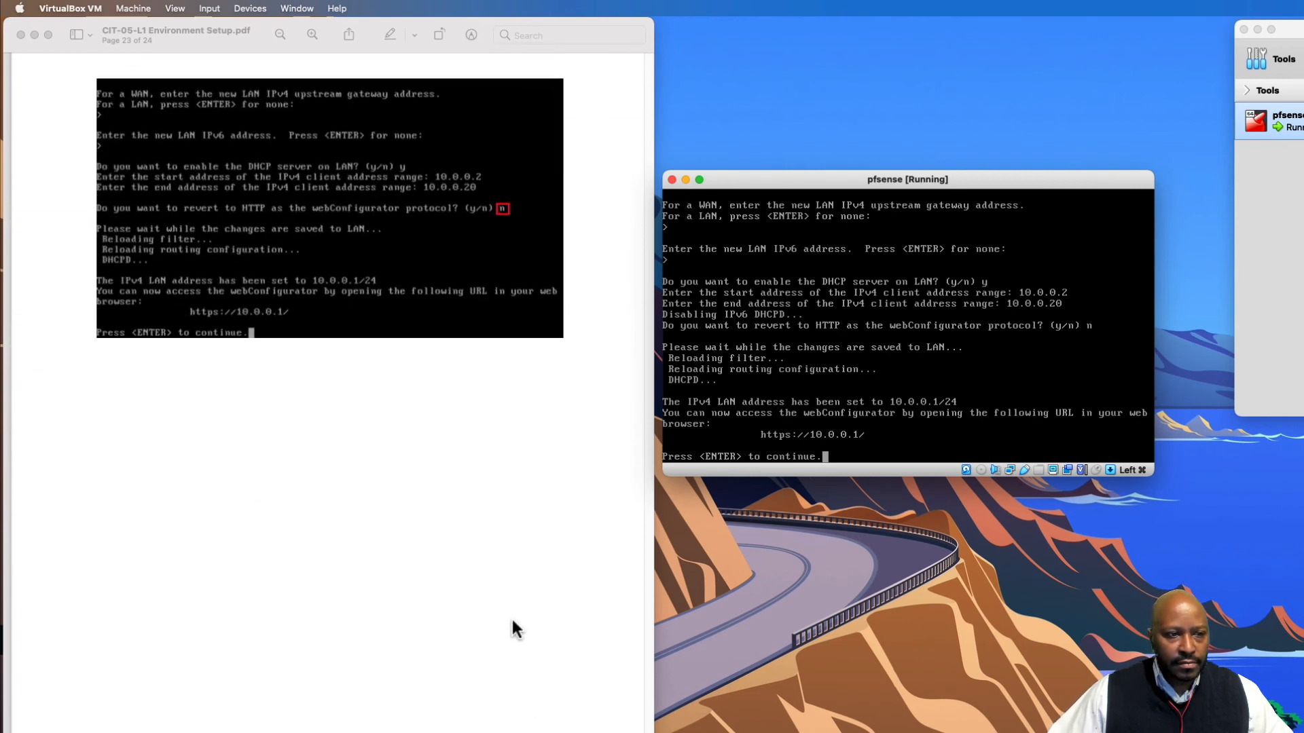
left_click(893, 444)
key("Return")
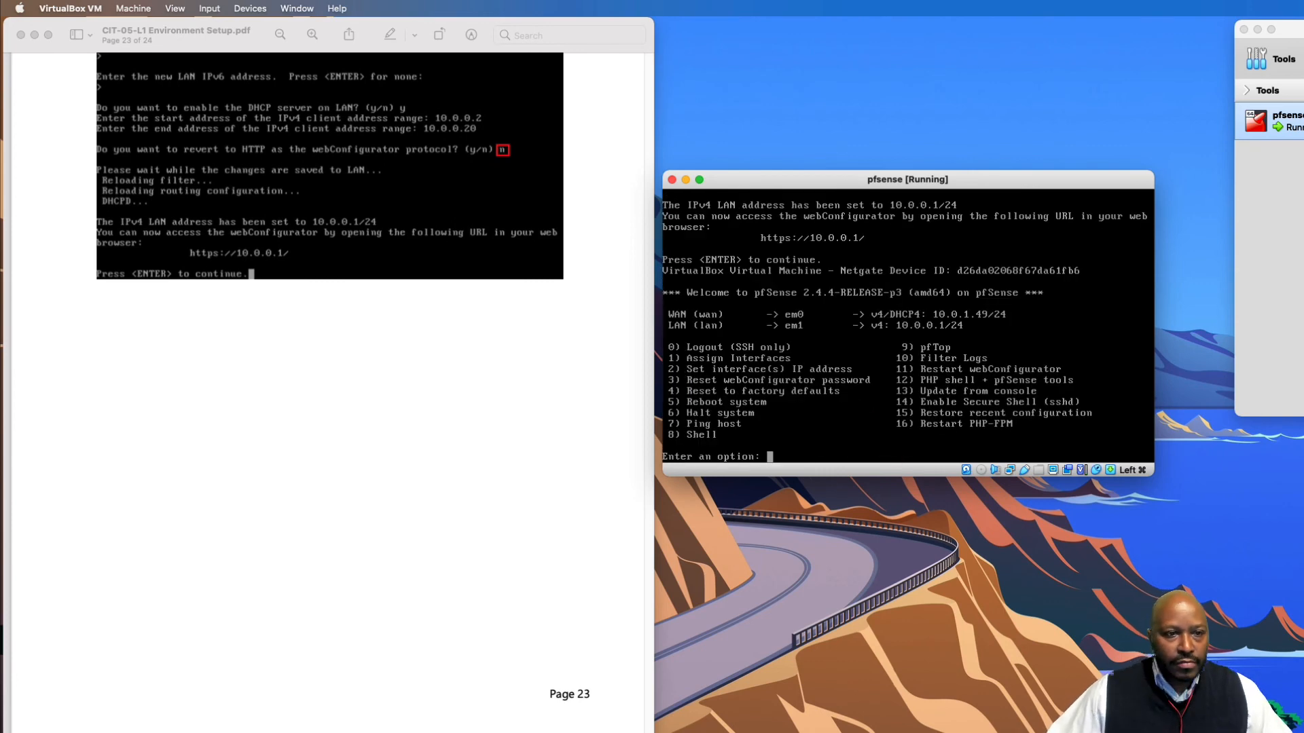
Following lab instructions 11 and 12, check the LAN address, ping host 8.8.8.8 with option 7, and return to the console menu.
key("super")
scroll(429, 478, "down", 16)
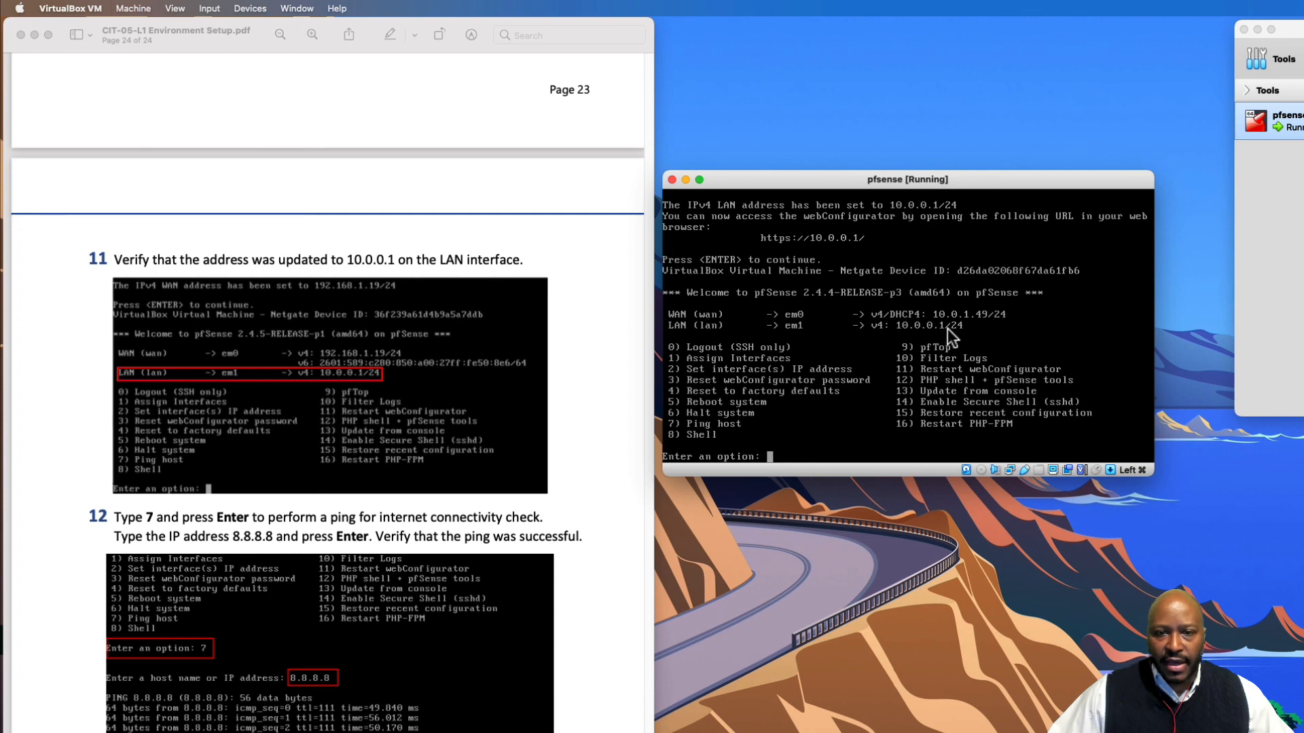
left_click(837, 454)
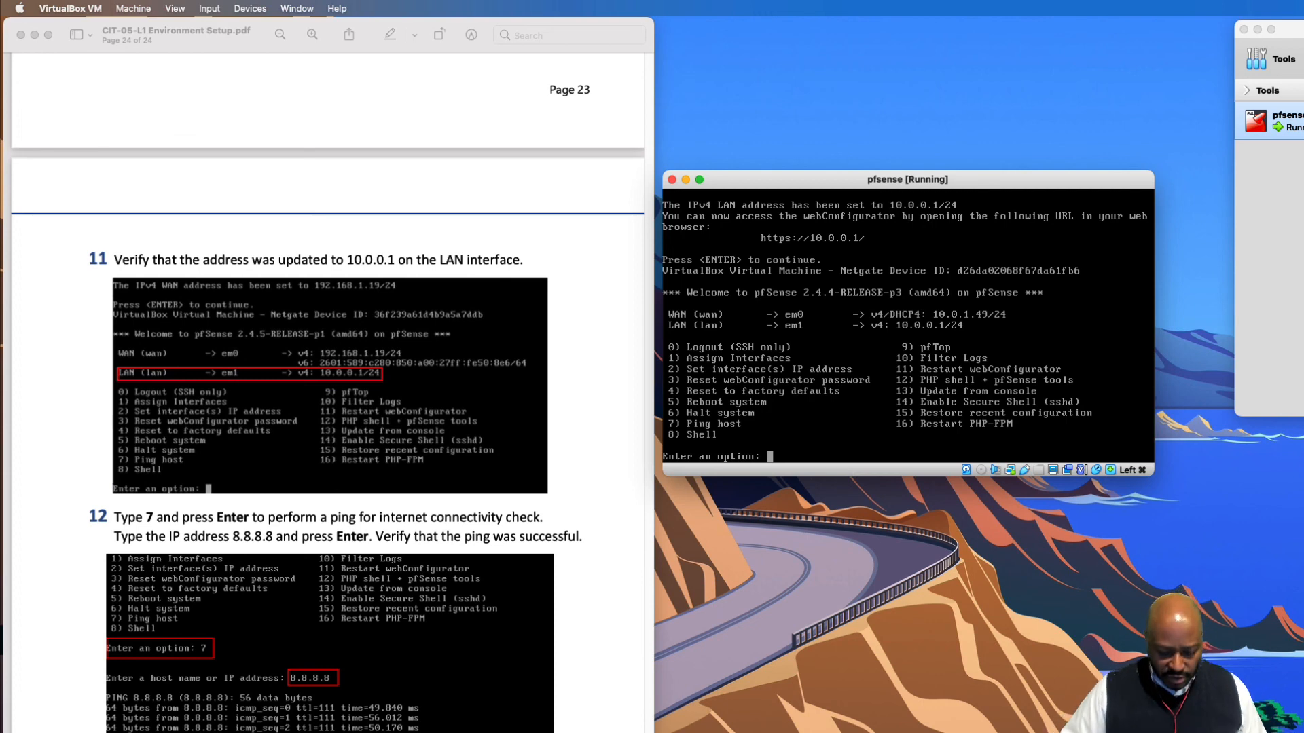
type("7")
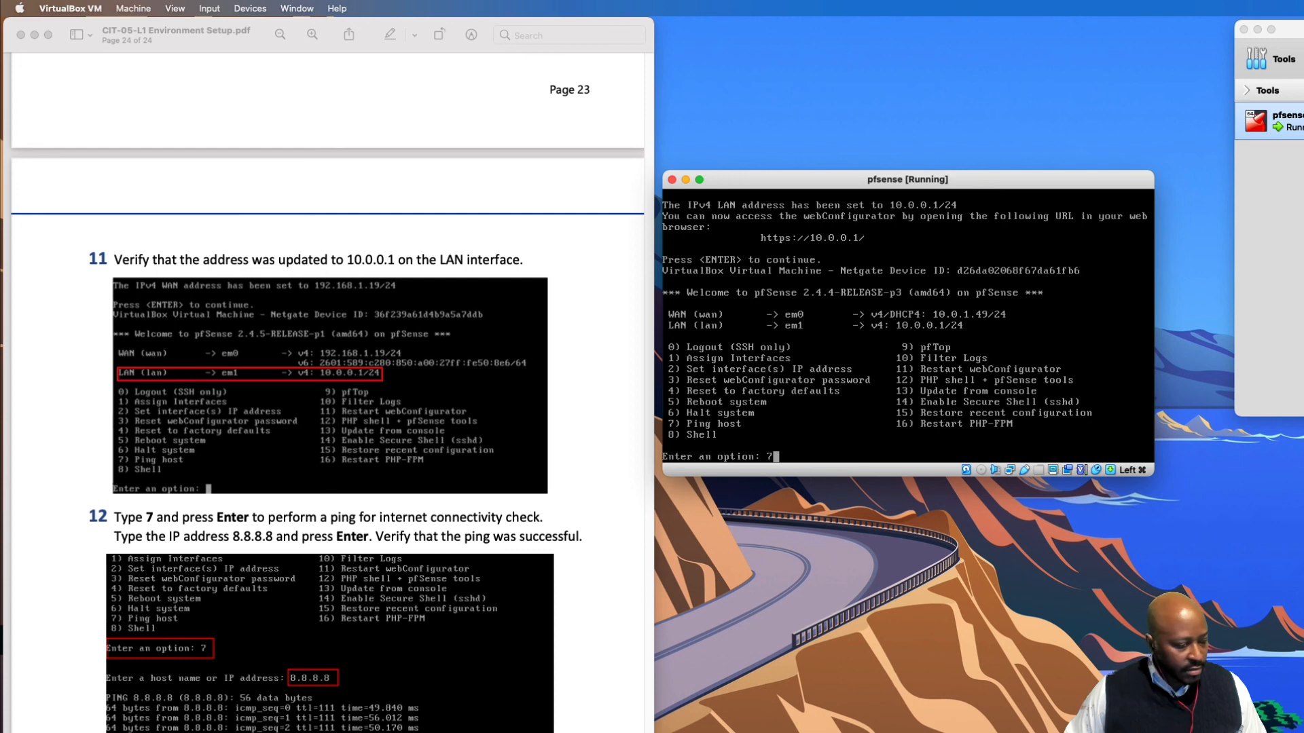
key("Return")
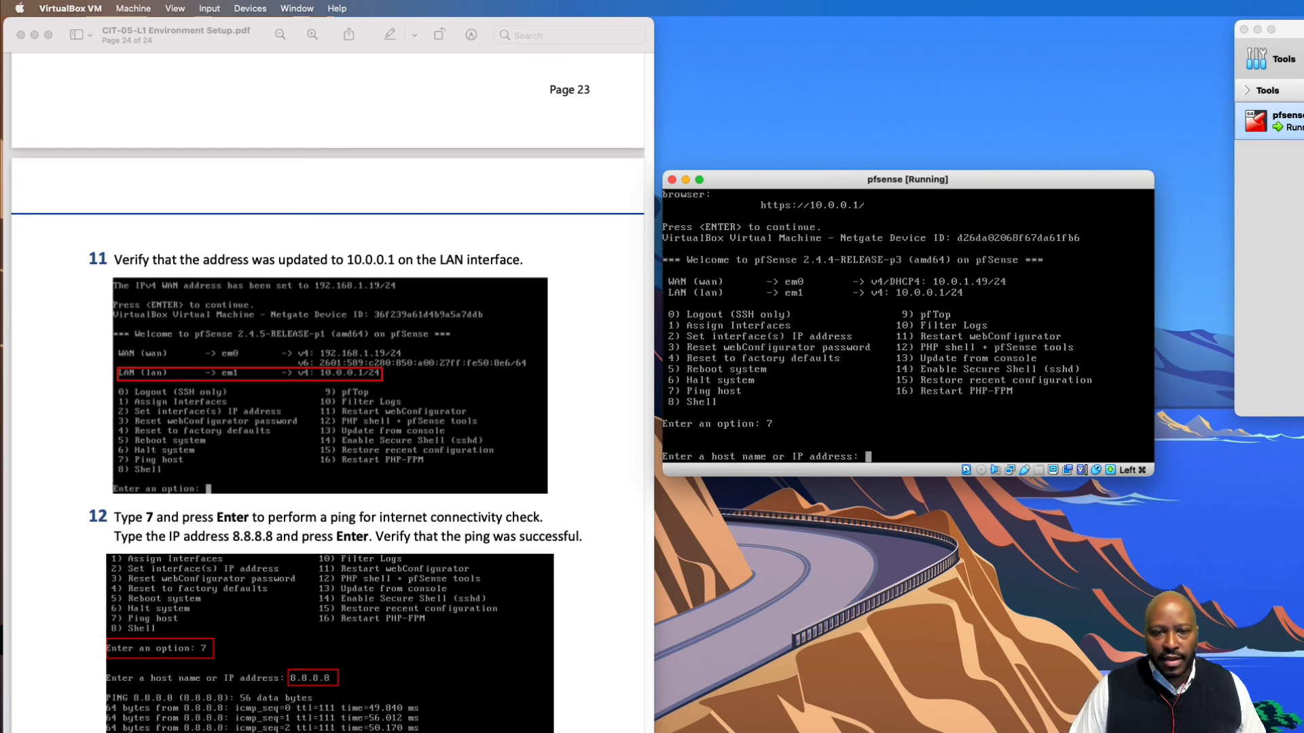
type("8.8.8.89")
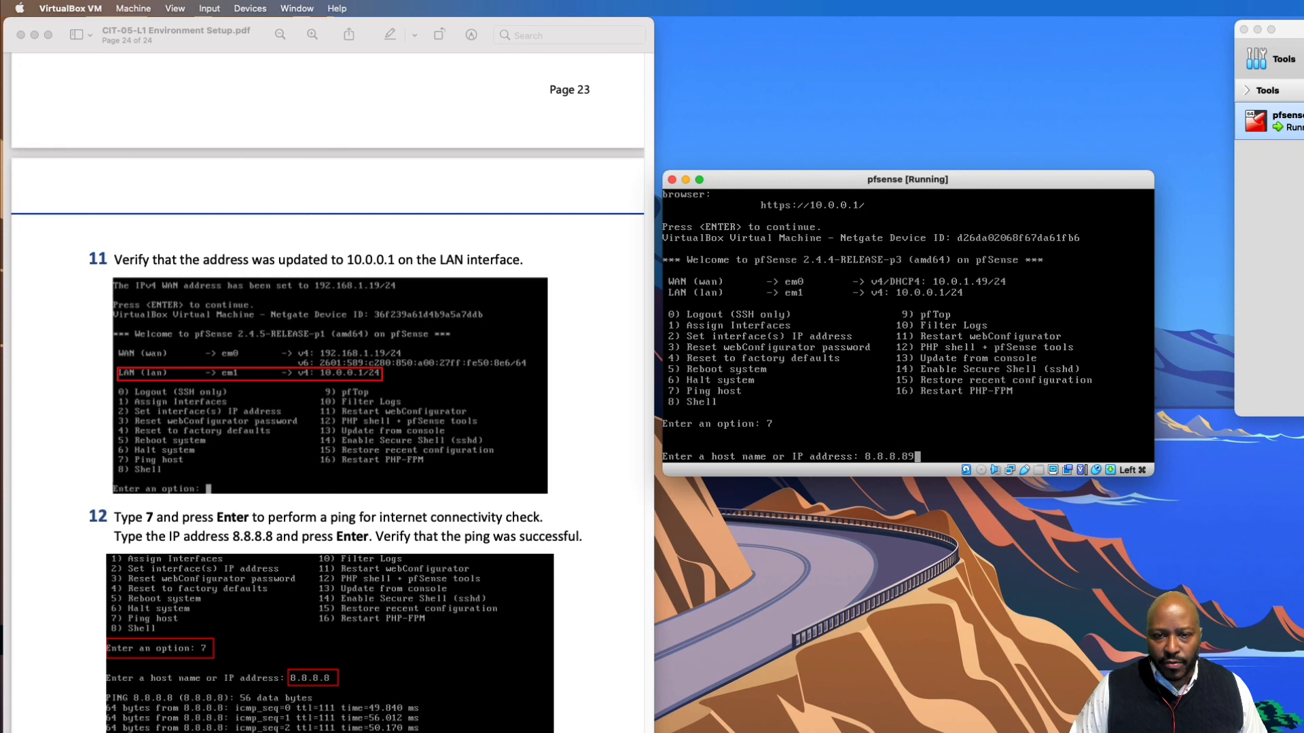
key("BackSpace")
key("Return")
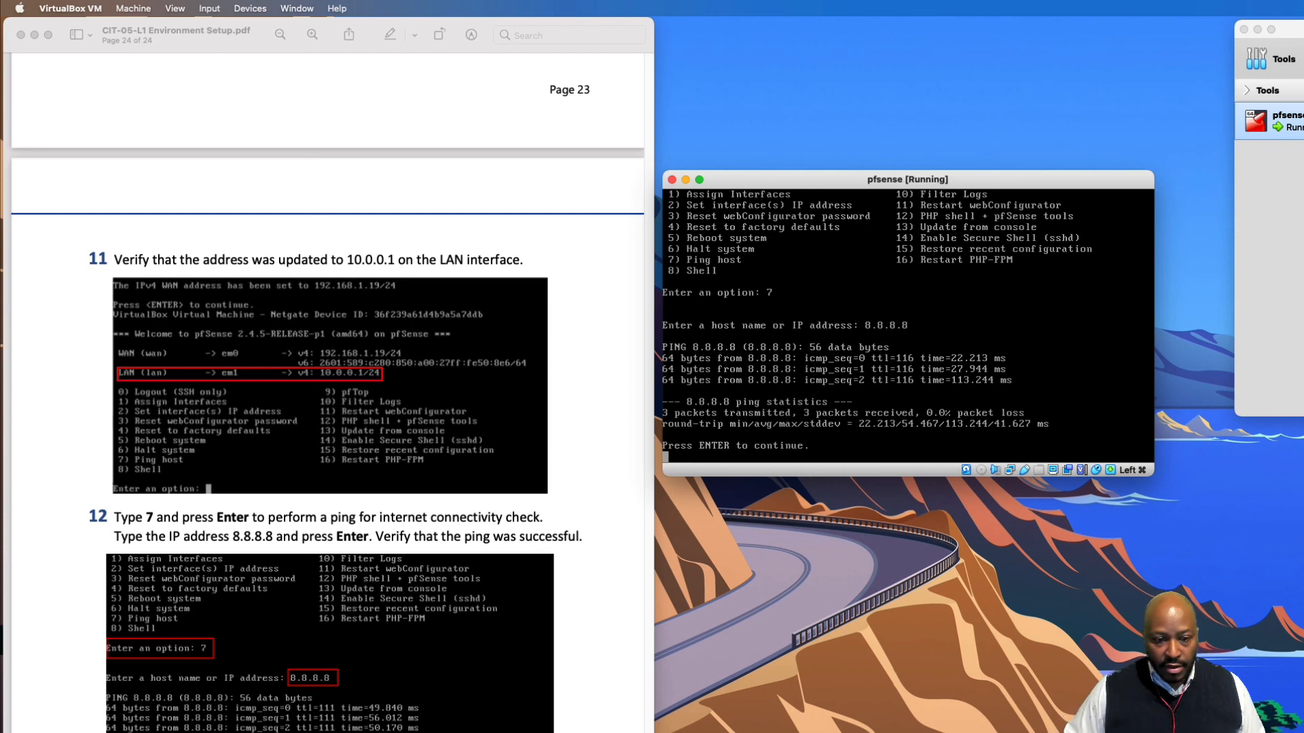
key("Return")
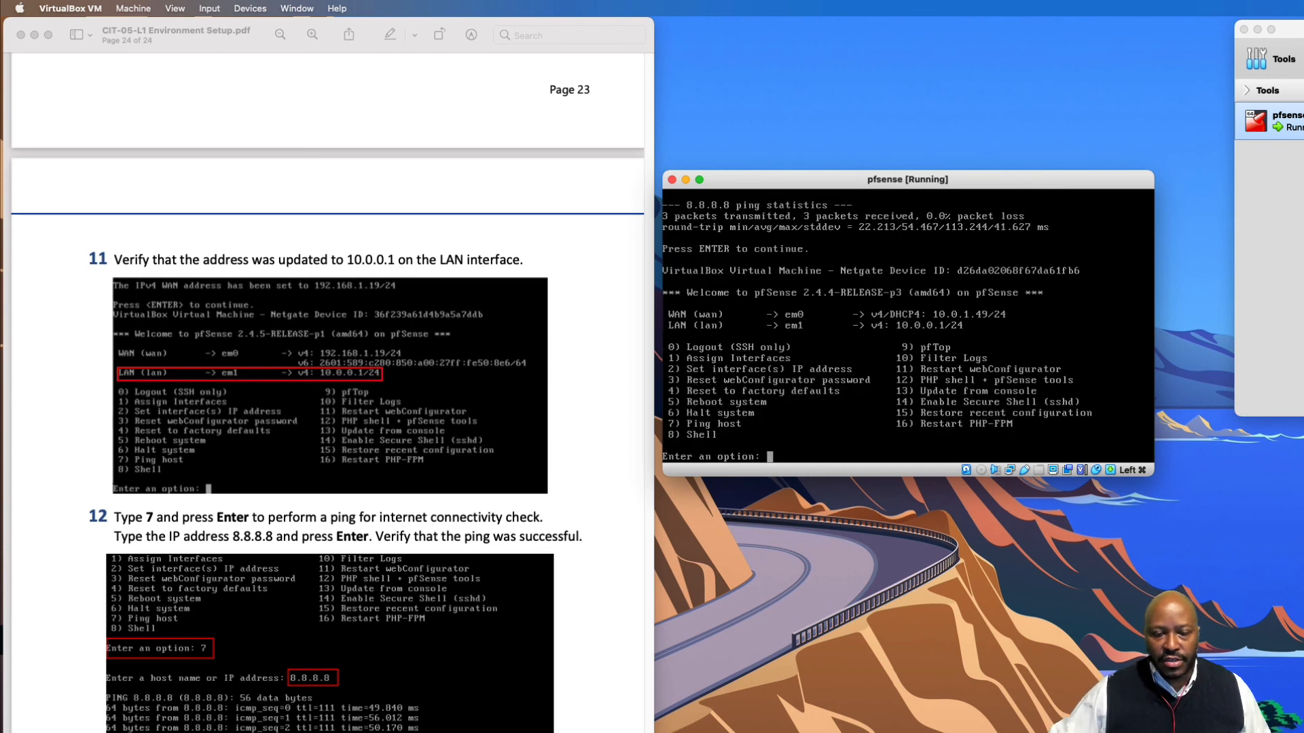